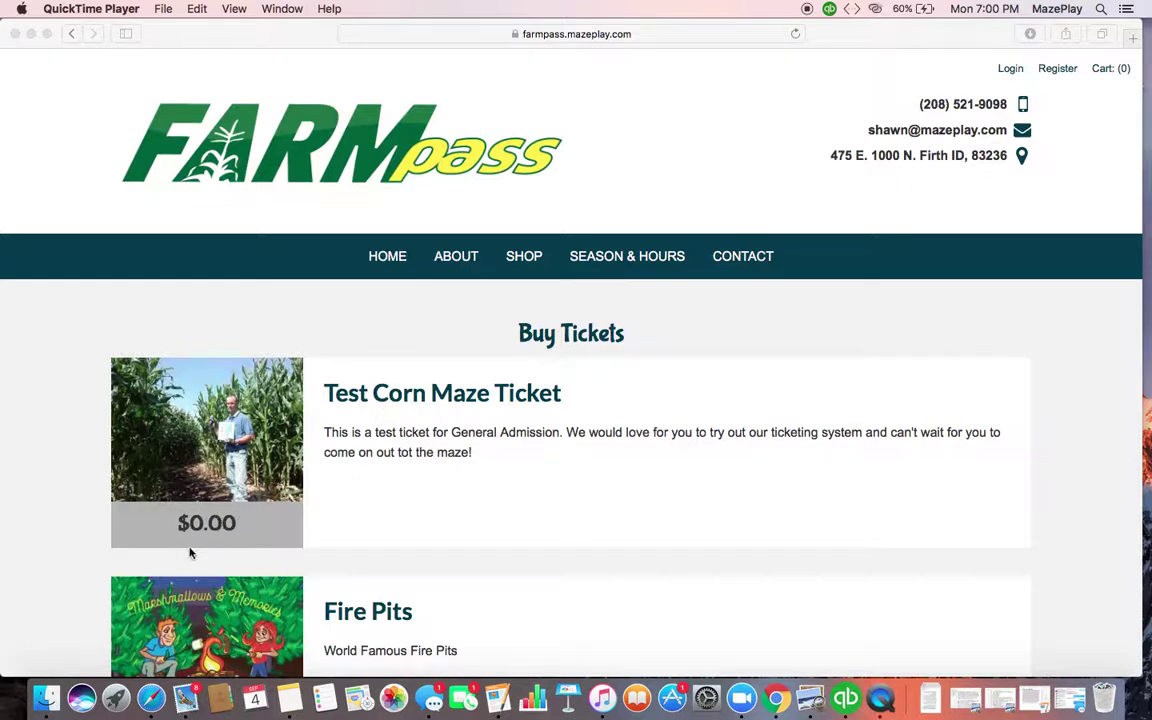
Set the Test Corn Maze Ticket quantity to 5 and add the tickets to the cart
click(397, 404)
key(super+r)
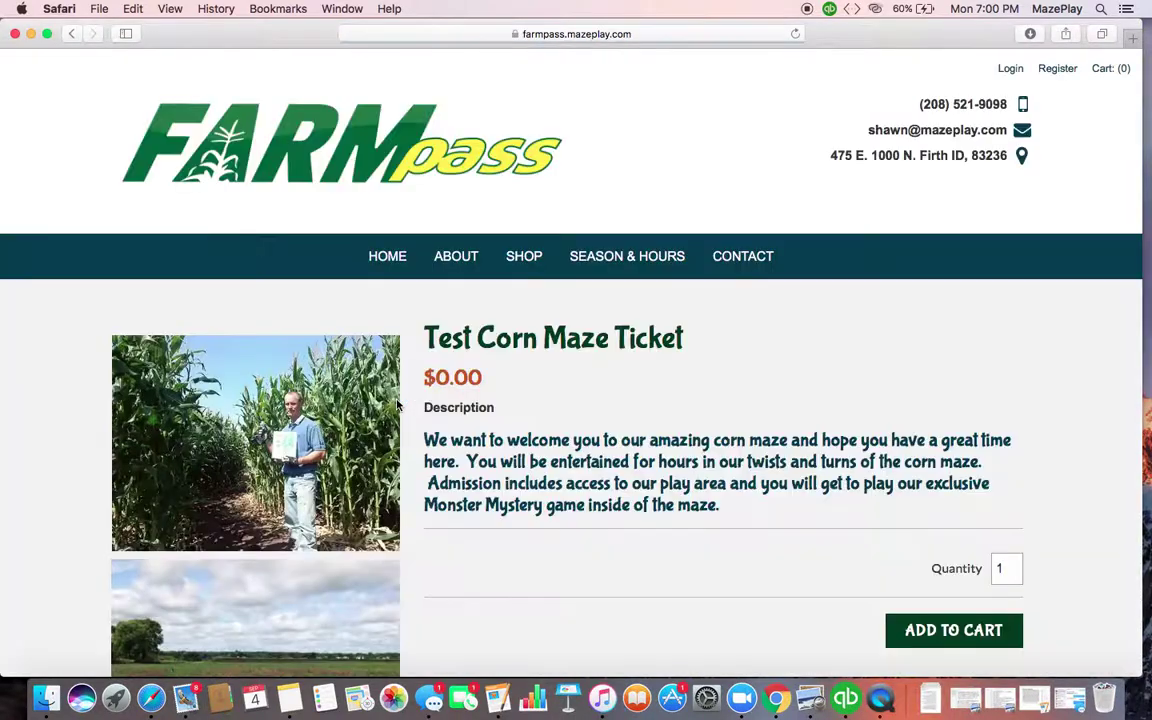
double_click(1001, 568)
text(5)
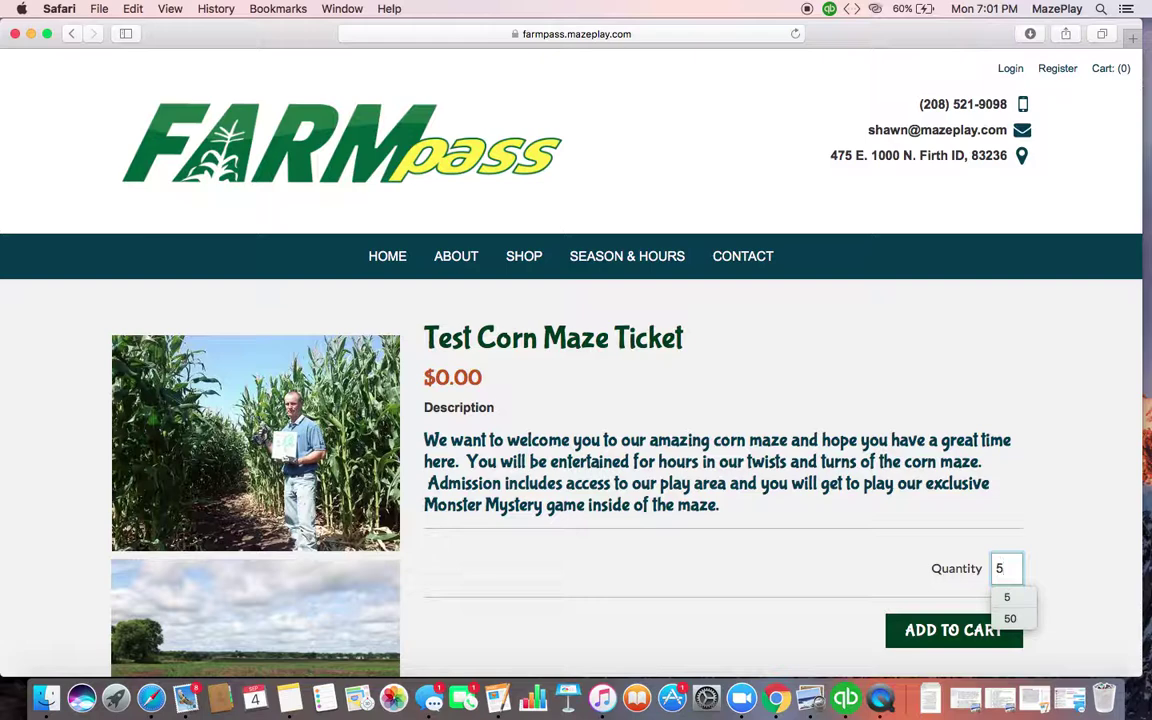
click(964, 643)
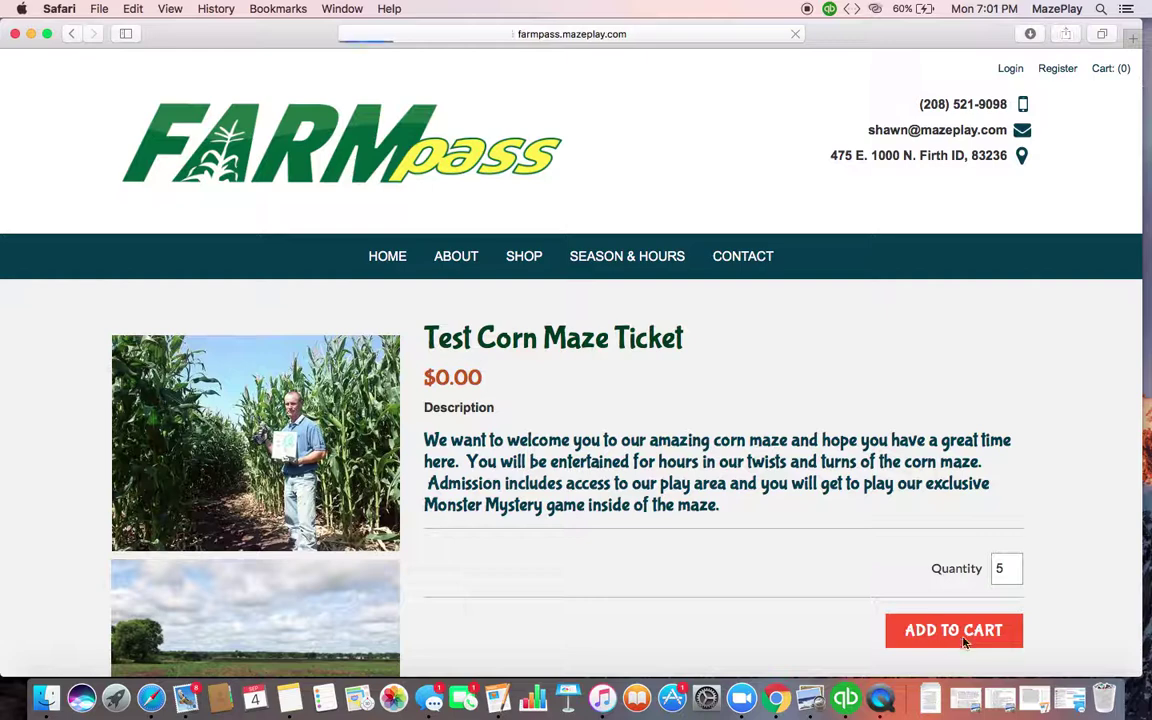
Browse the ticket list, then go to the cart and proceed to checkout with the five tickets
scroll(964, 643, down, 2)
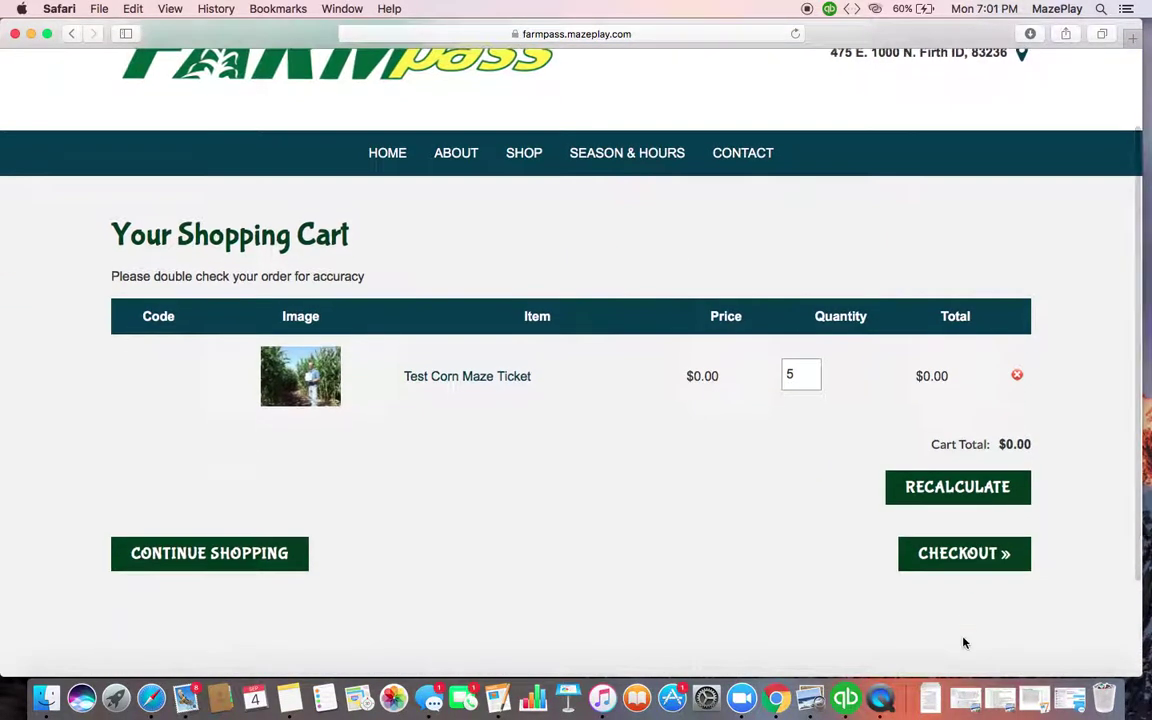
click(210, 553)
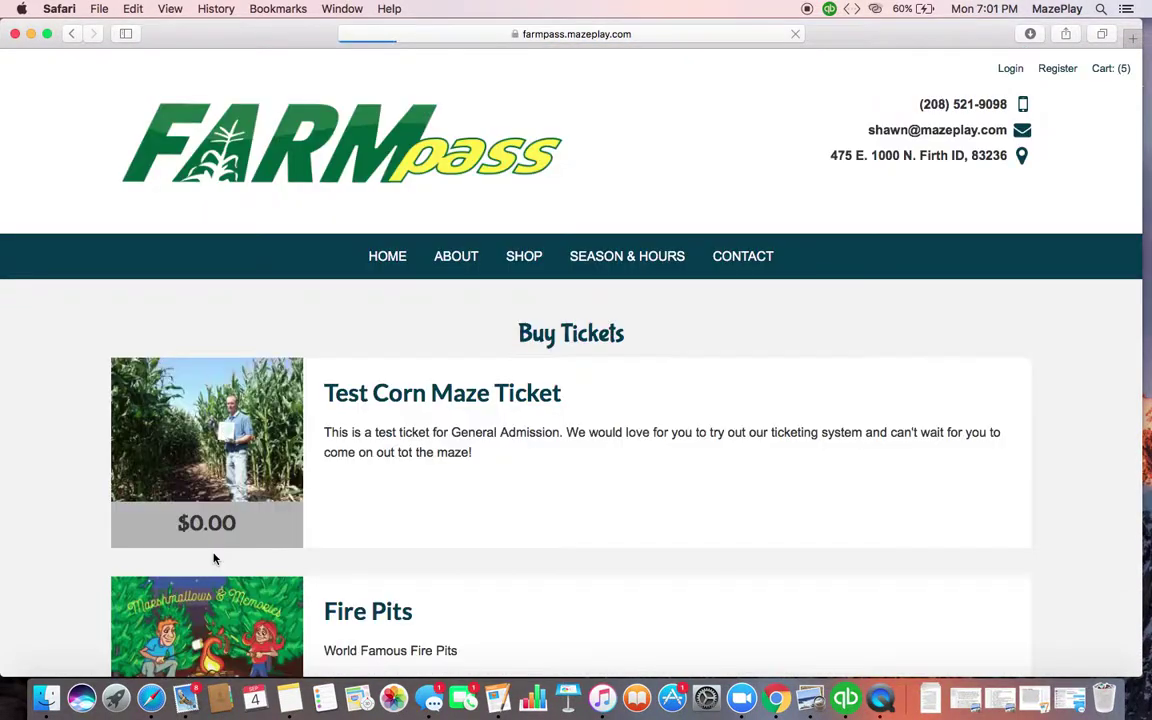
scroll(213, 558, down, 5)
scroll(213, 558, down, 6)
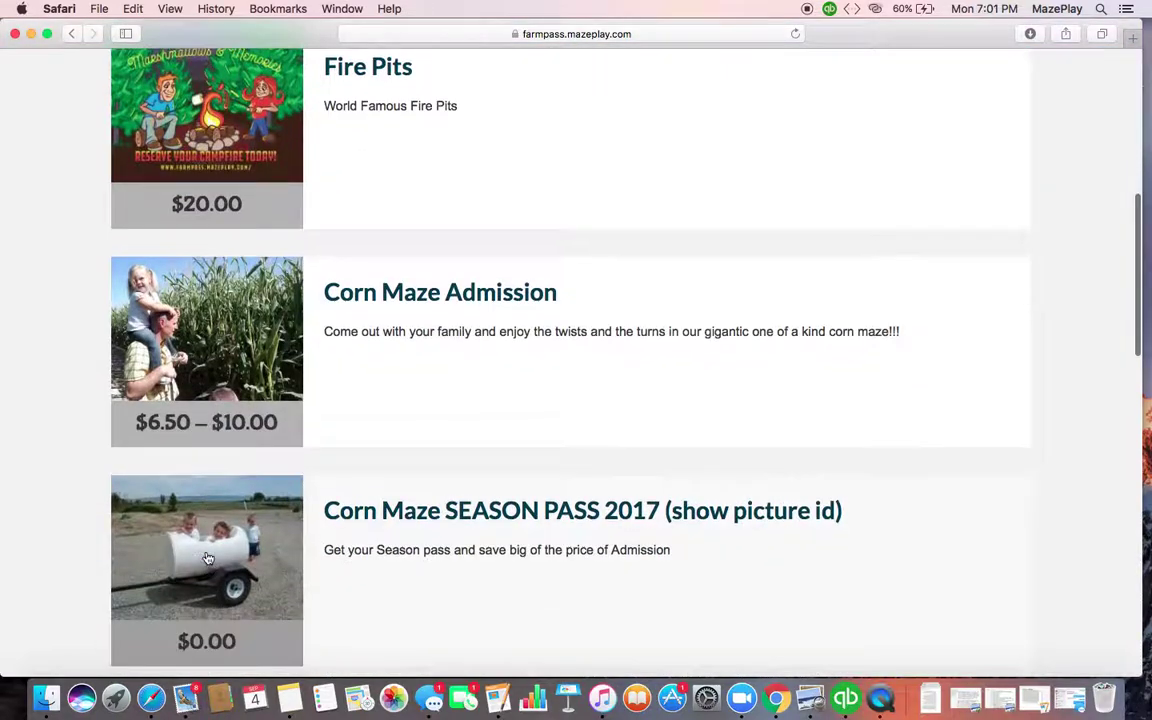
scroll(208, 558, up, 10)
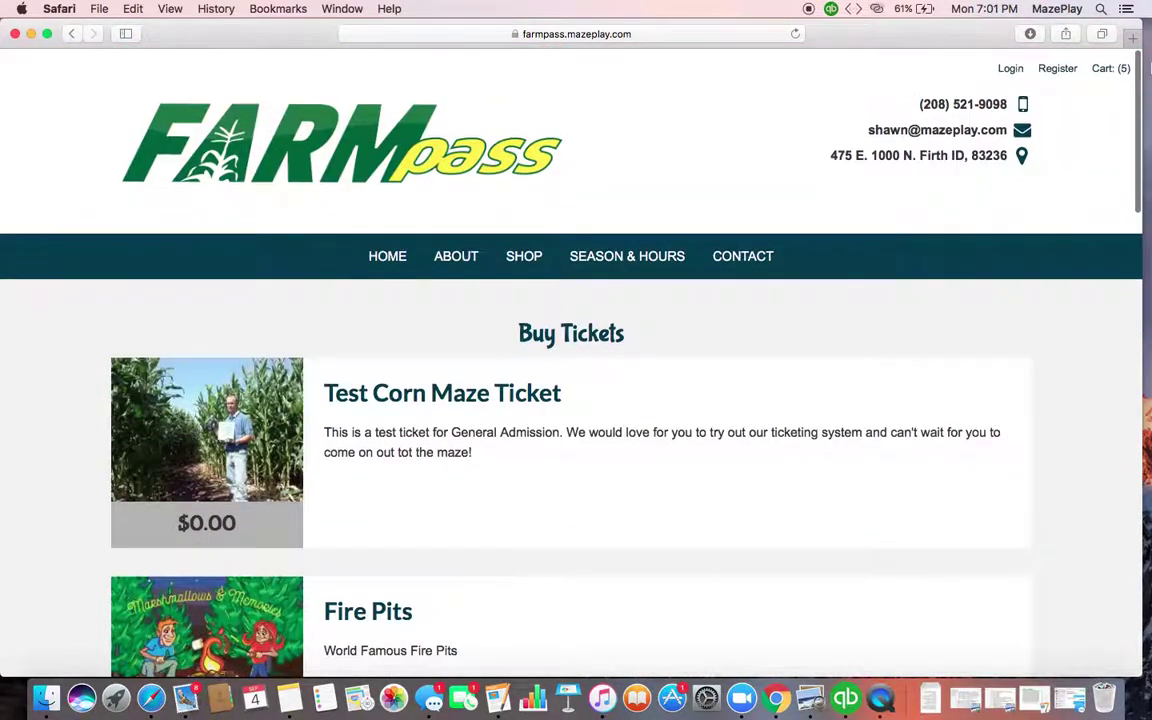
click(1118, 68)
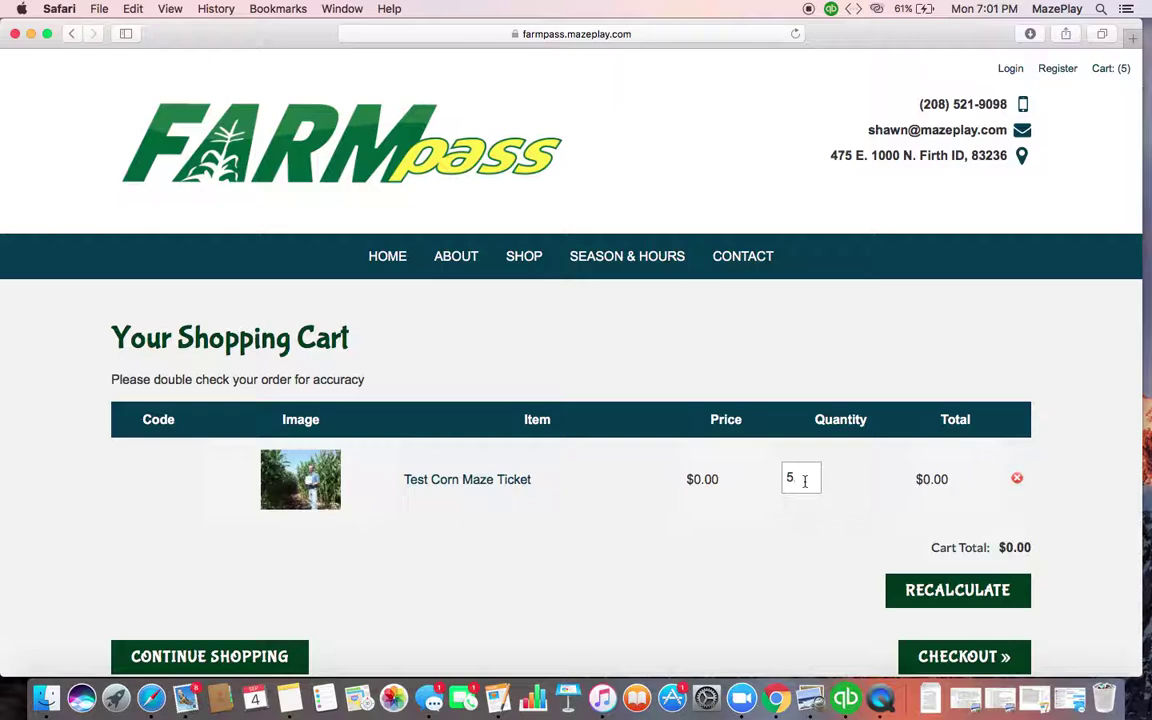
click(930, 655)
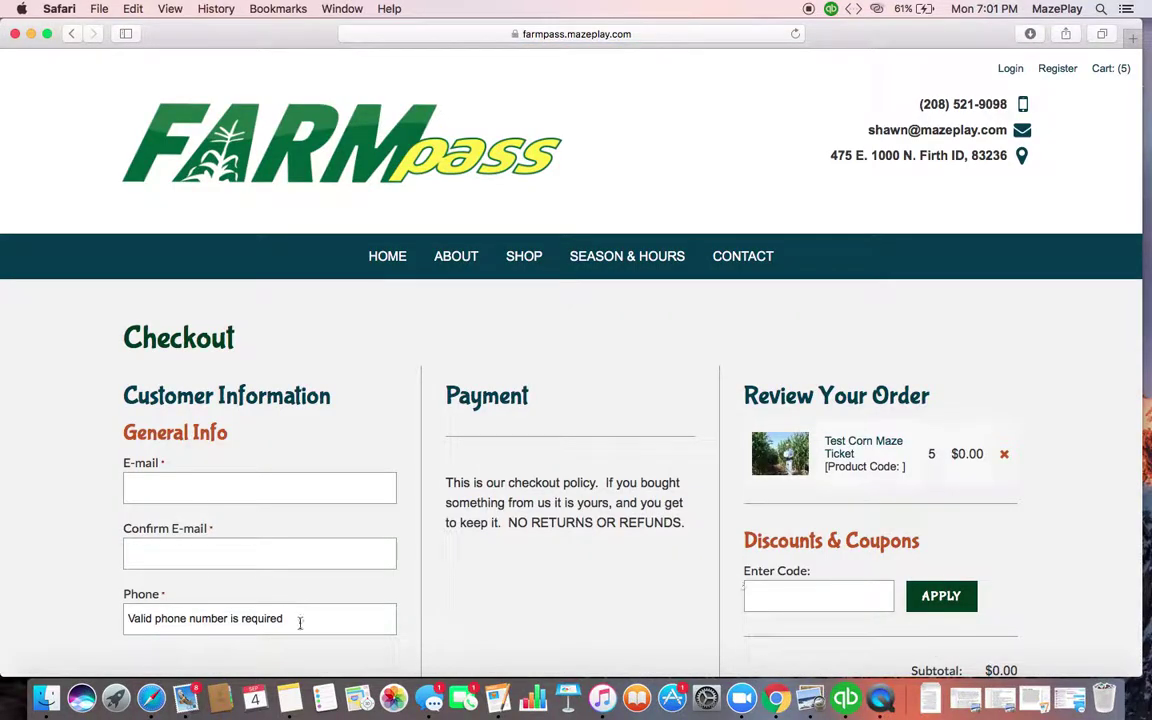
Enter the customer's e-mail address in E-mail and Confirm E-mail, plus their phone number
click(353, 497)
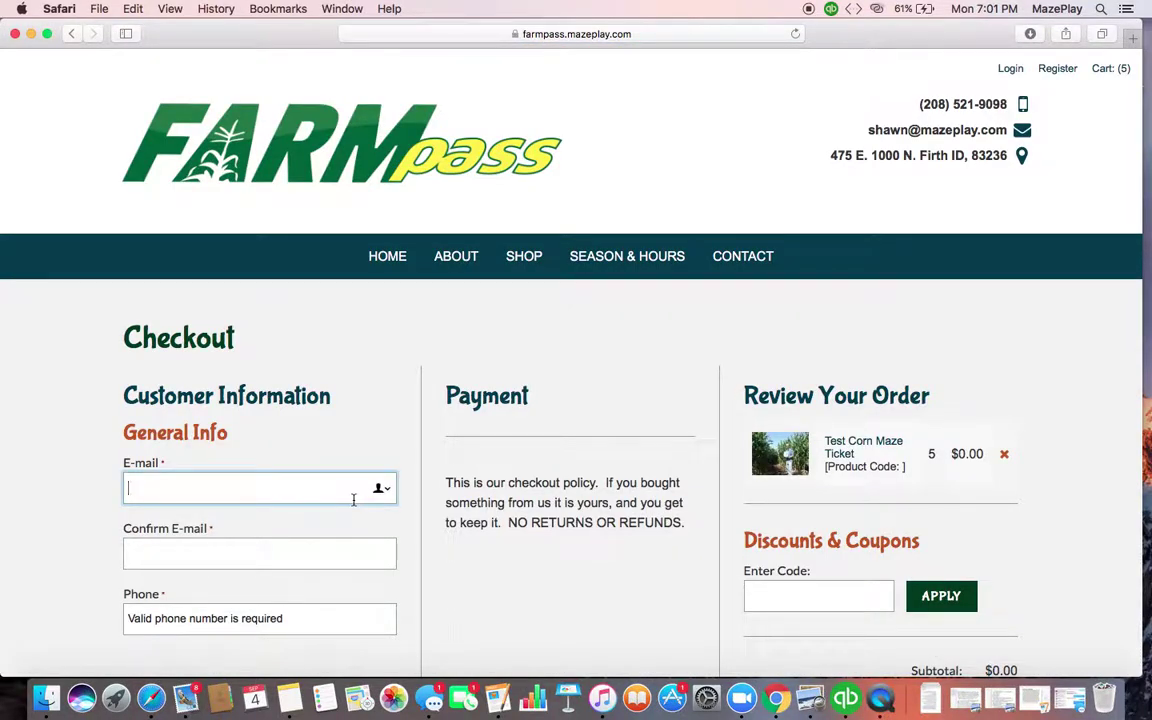
key(Tab)
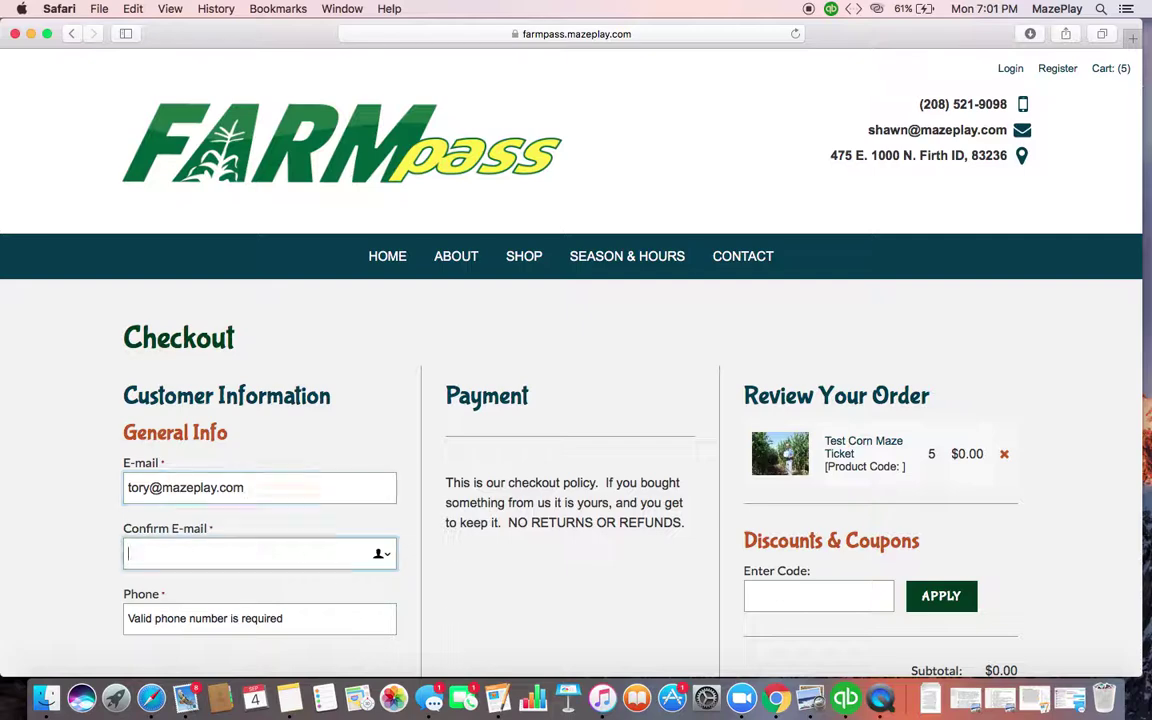
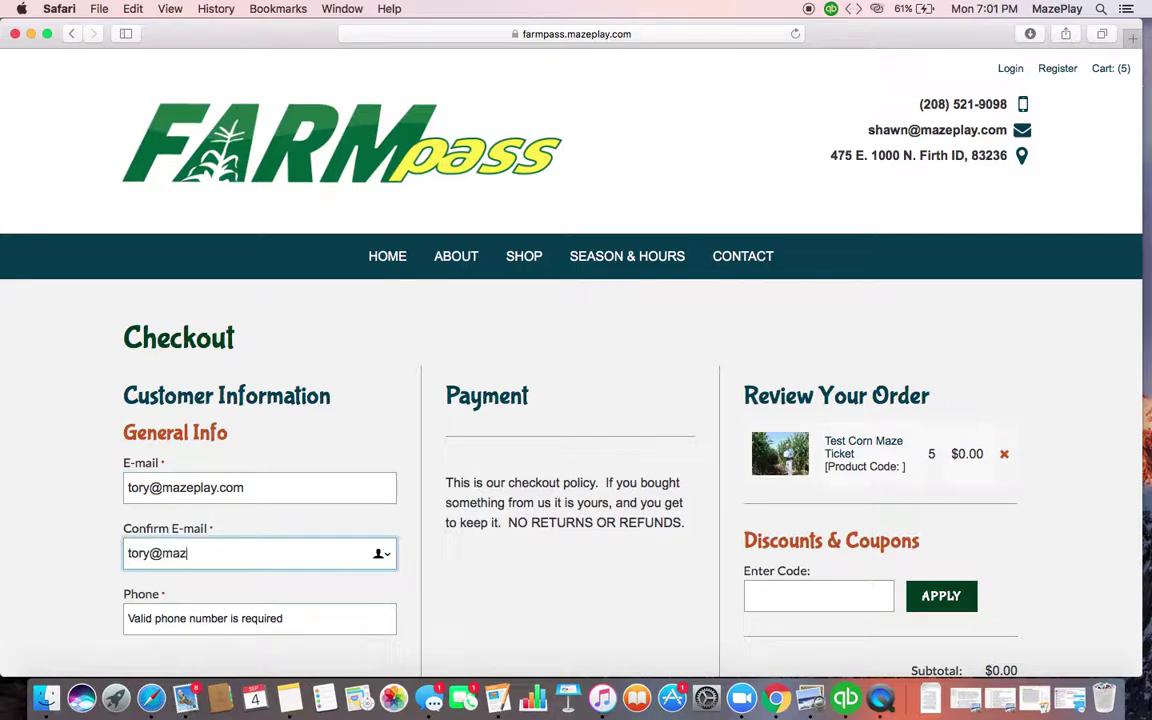
key(Tab)
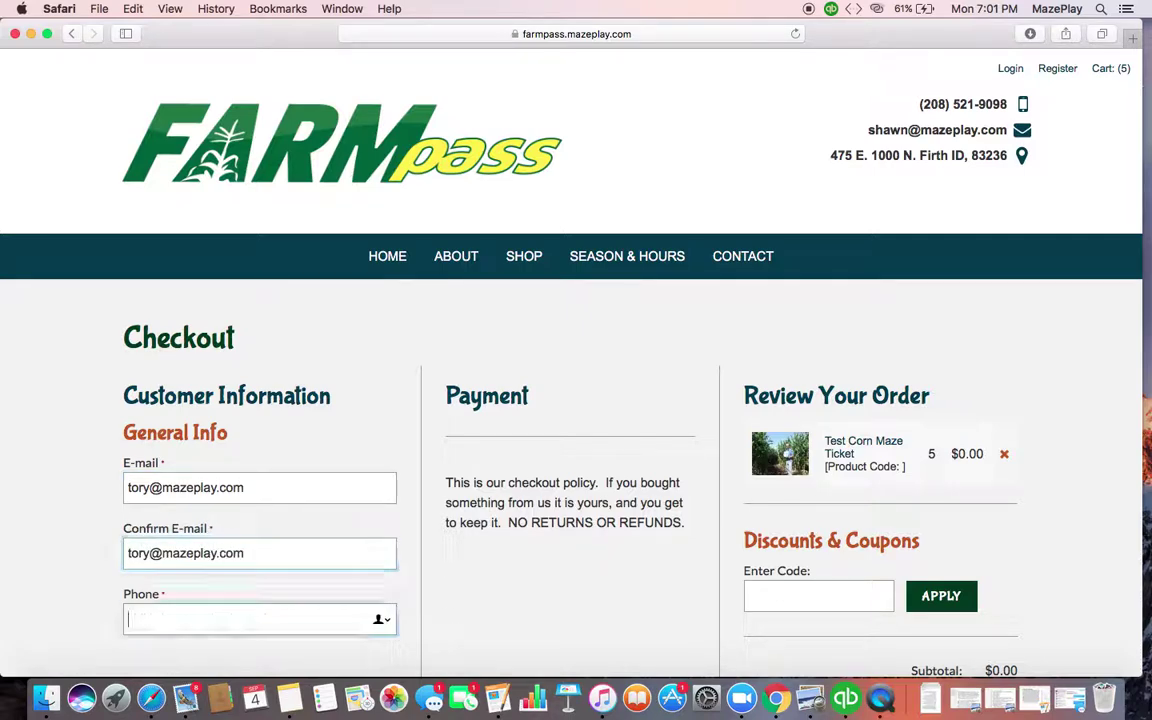
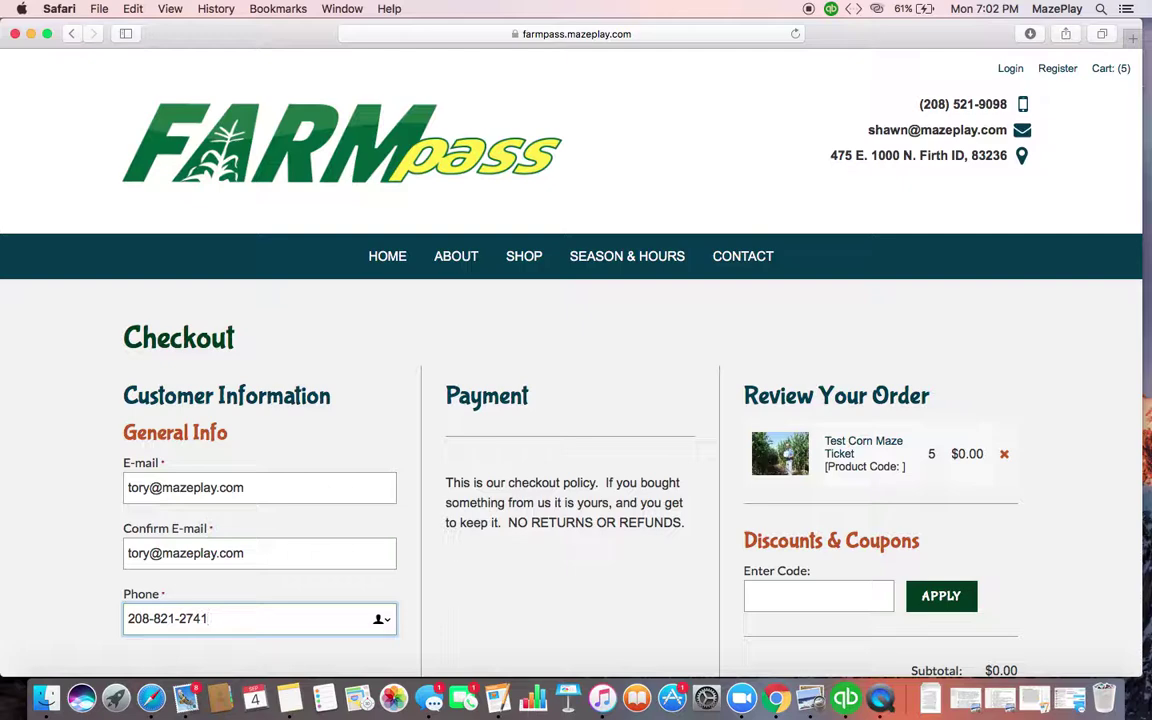
key(Tab)
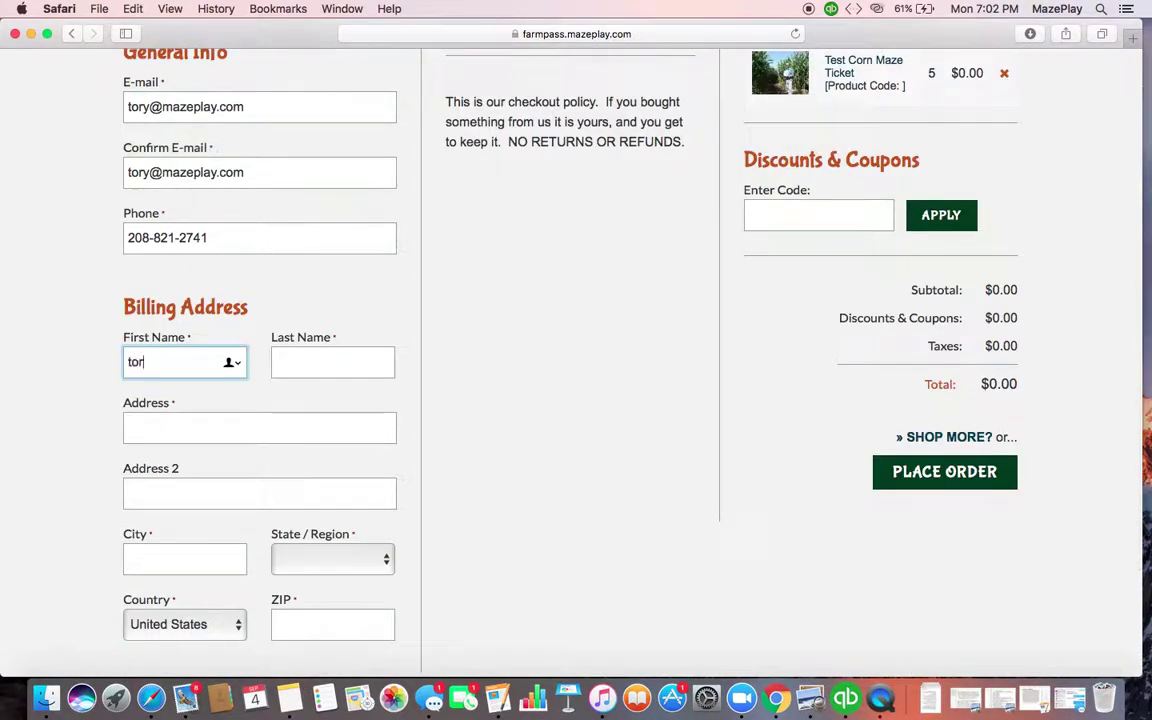
Fill in the customer's billing first and last name, street address, city, state and ZIP code
key(Tab)
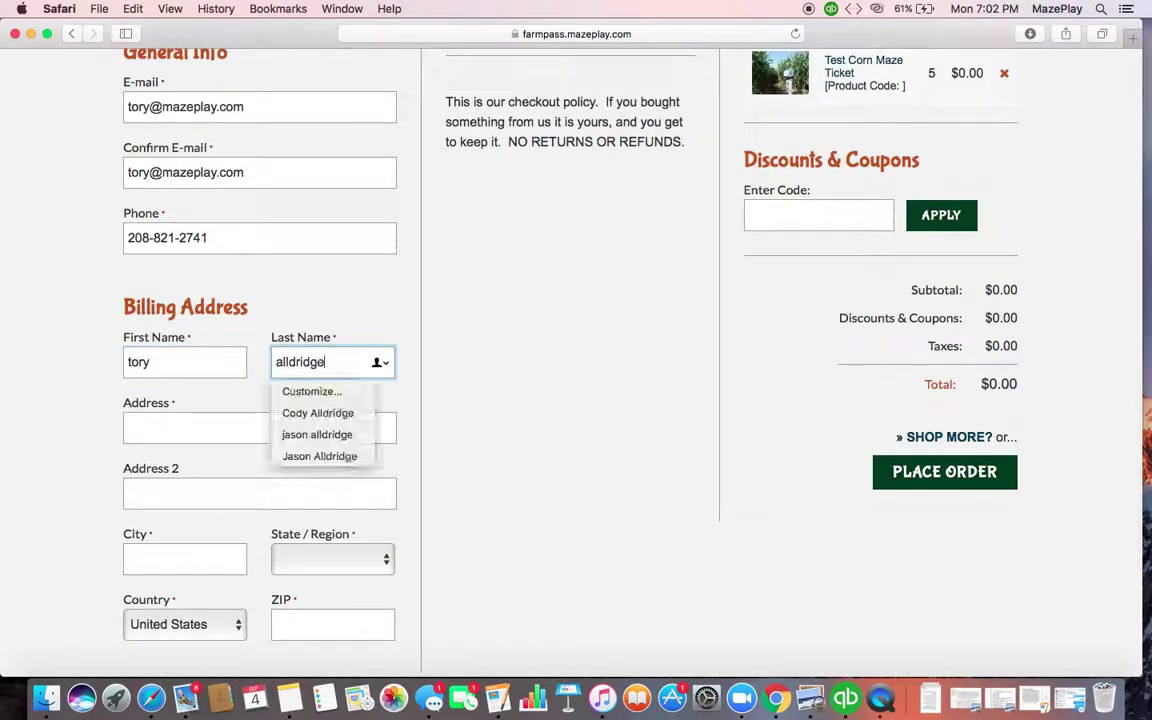
key(Tab)
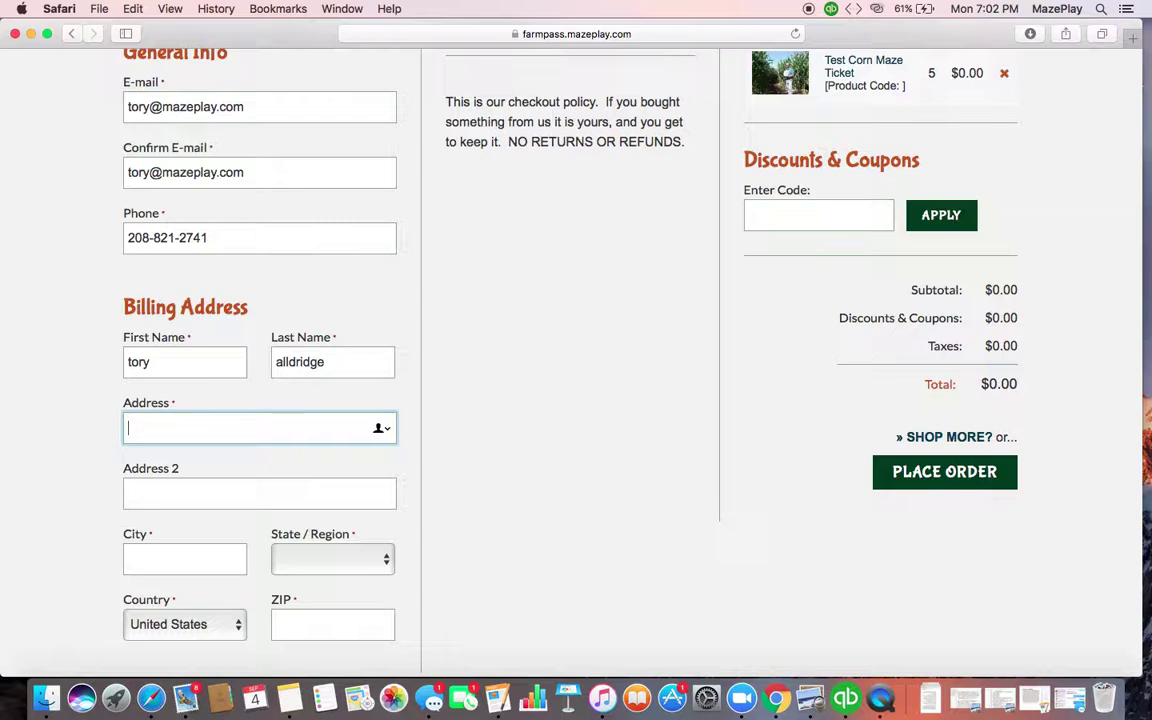
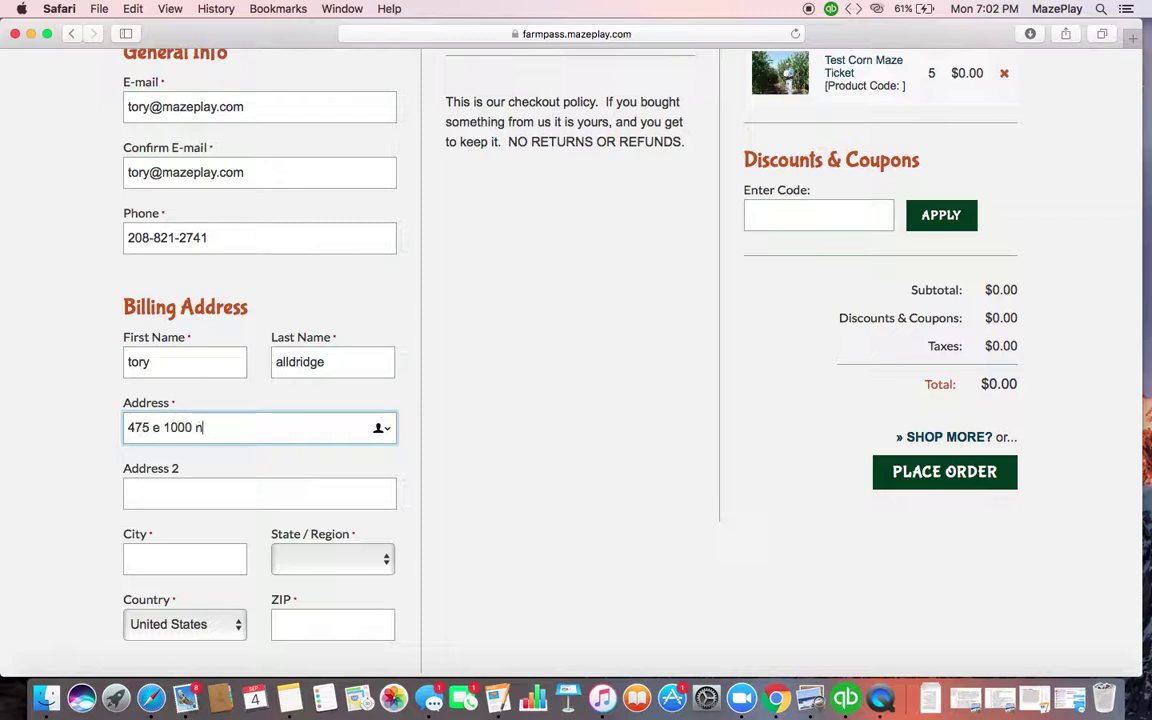
key(Tab)
key(Tab)
text(firth)
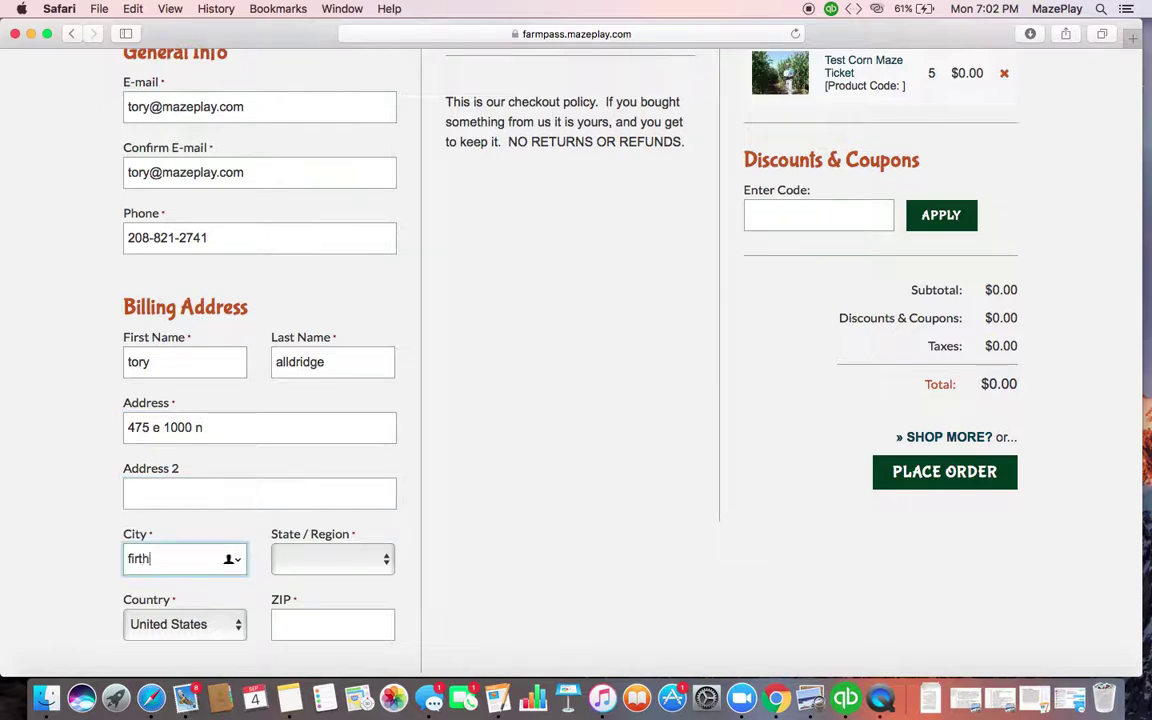
key(Tab)
text(id)
key(Tab)
key(Tab)
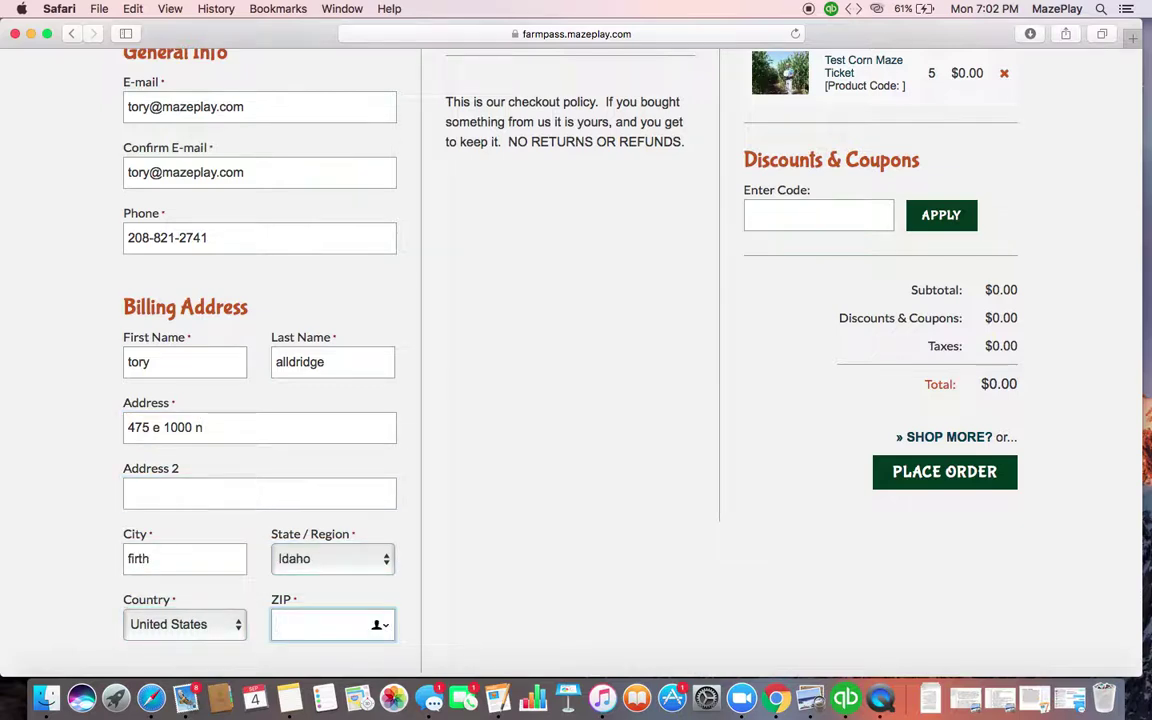
text(83236)
Review the completed checkout form and place the order for the five tickets
scroll(259, 582, down, 3)
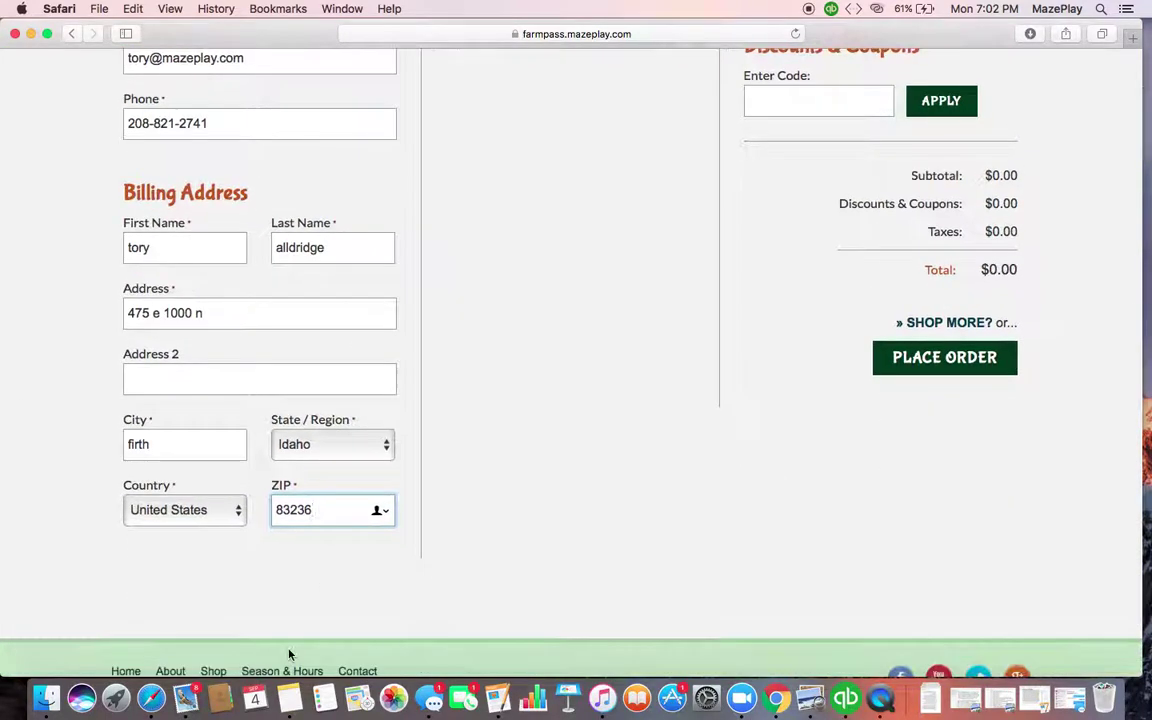
scroll(520, 398, up, 3)
scroll(525, 392, up, 4)
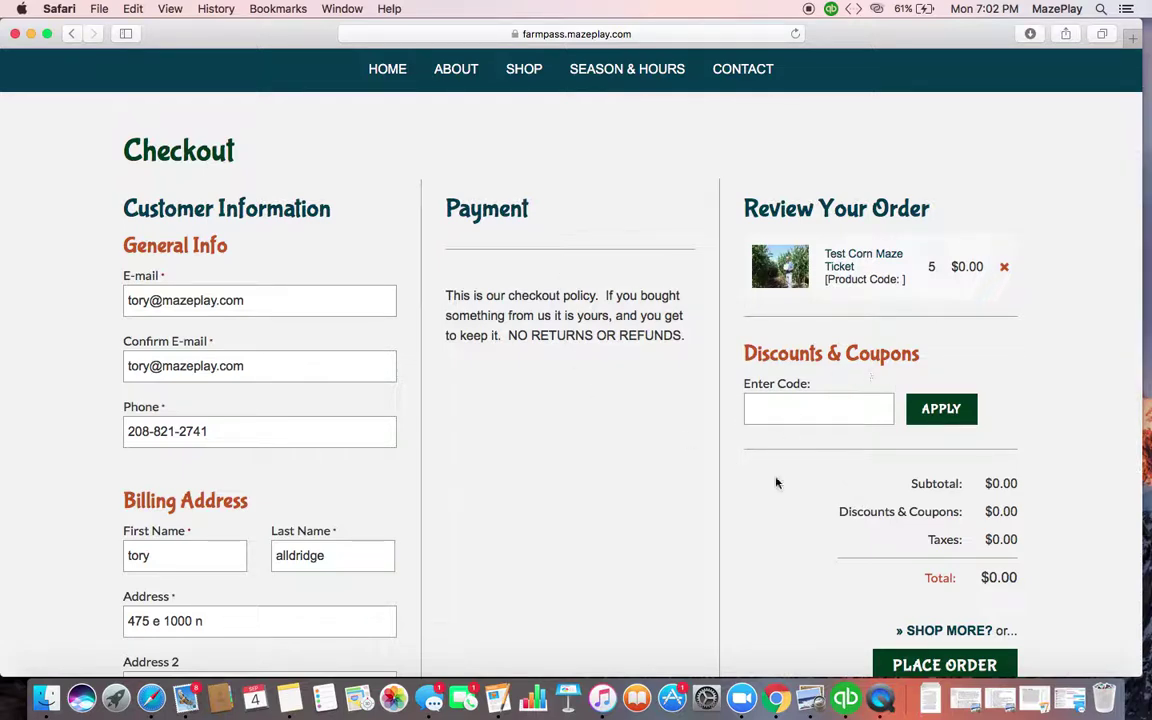
scroll(762, 513, down, 2)
scroll(762, 513, down, 2)
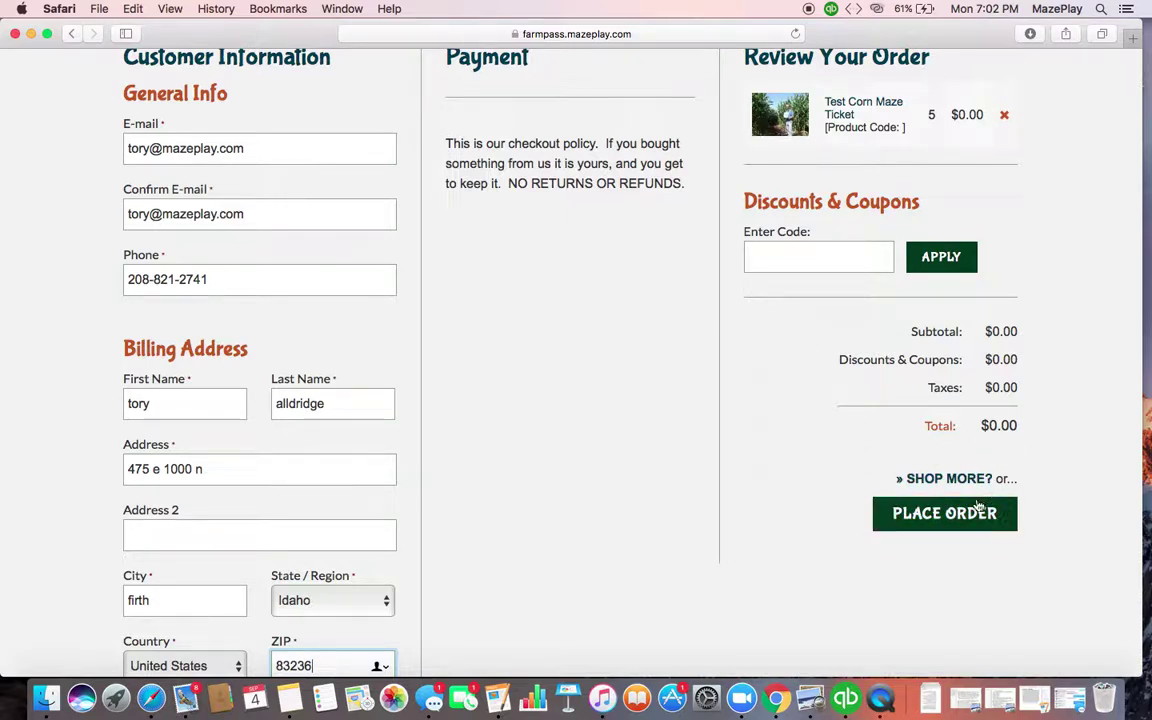
click(958, 520)
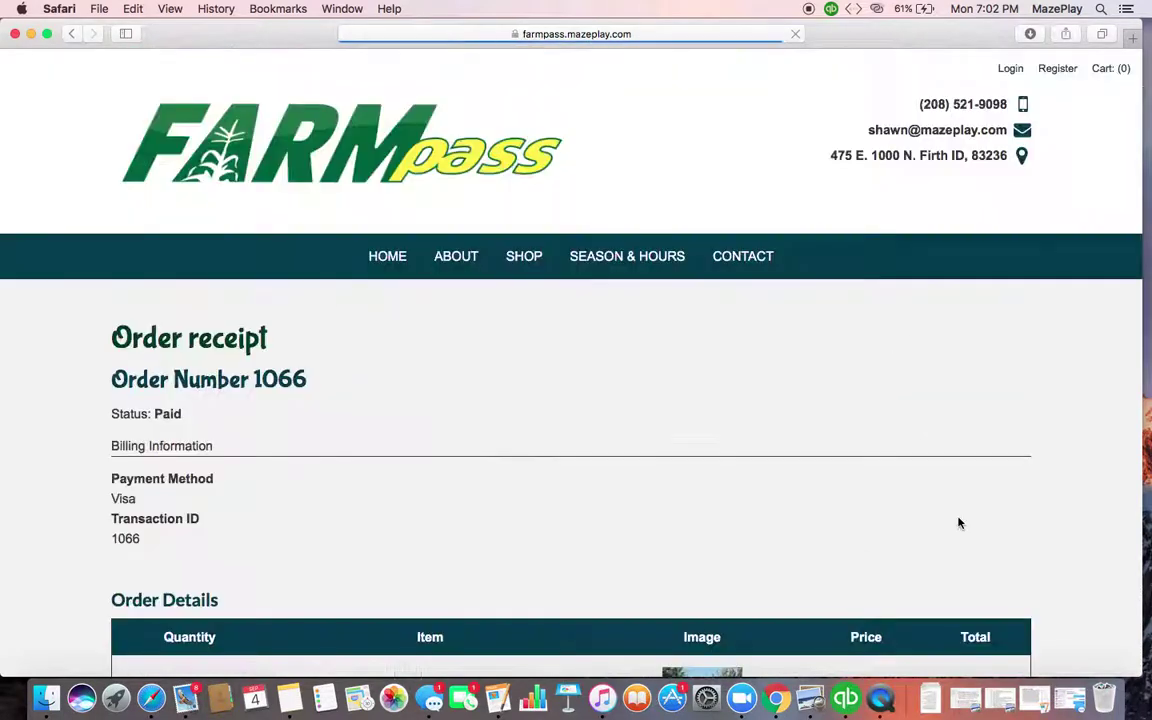
View the printable copy of the order receipt, then close the pop-up window to return to the receipt
scroll(958, 523, down, 5)
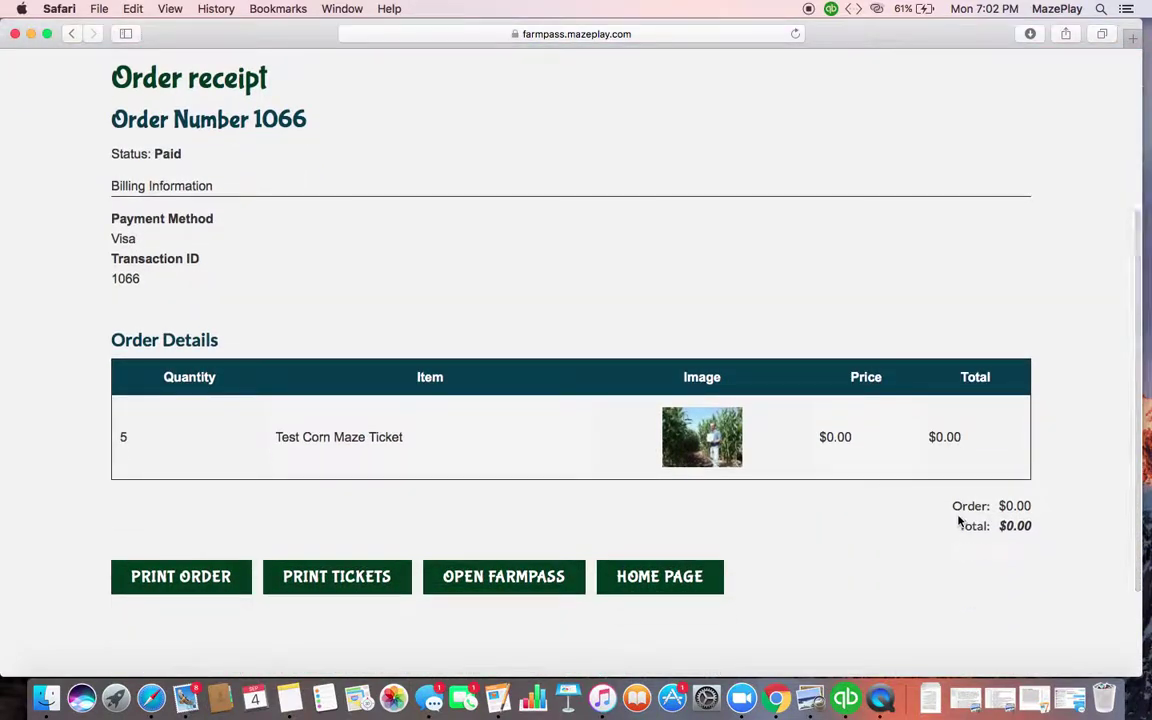
click(239, 582)
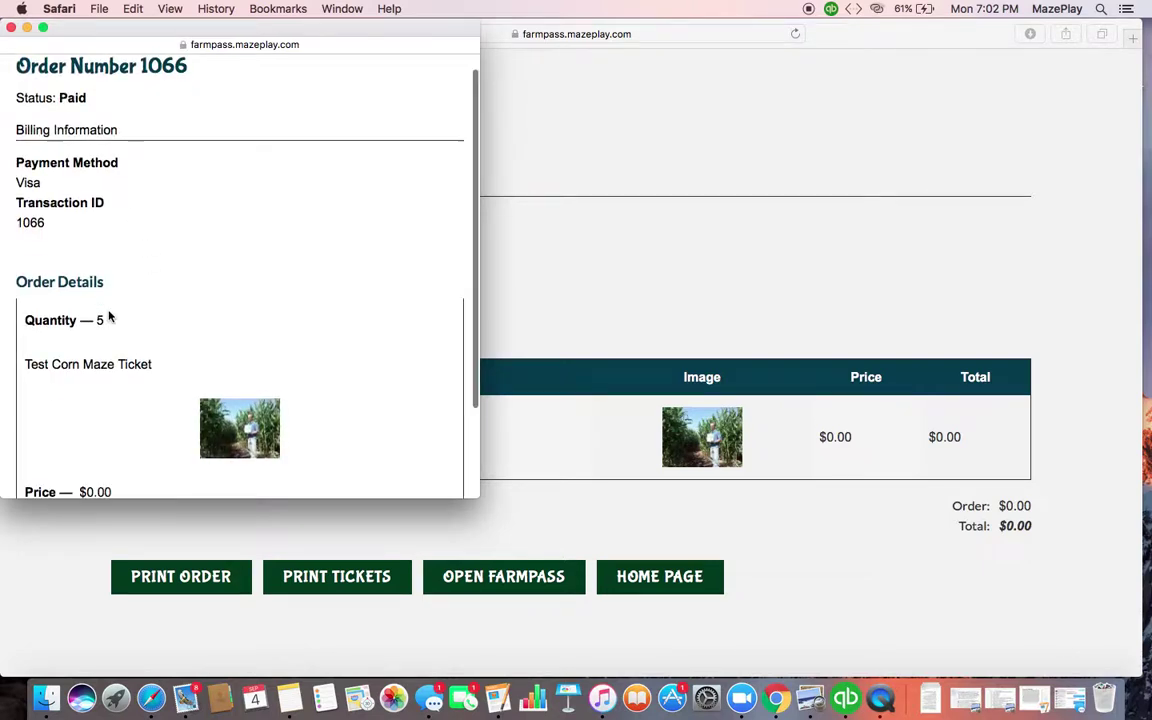
scroll(110, 316, down, 3)
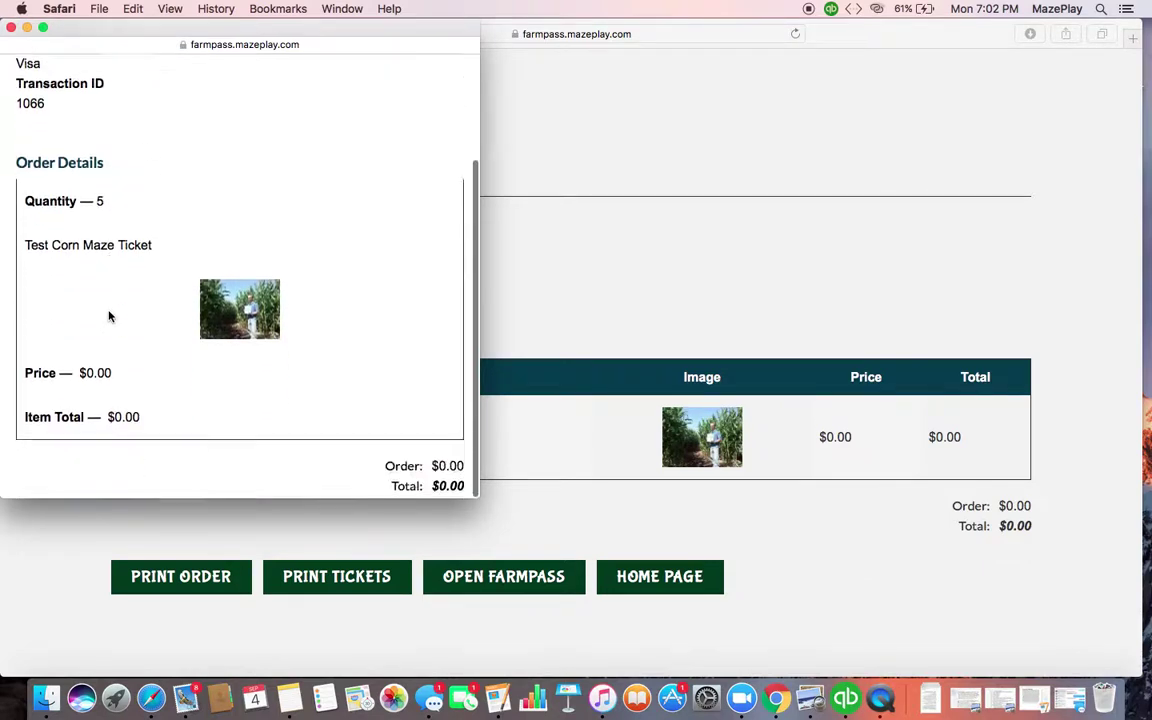
click(11, 27)
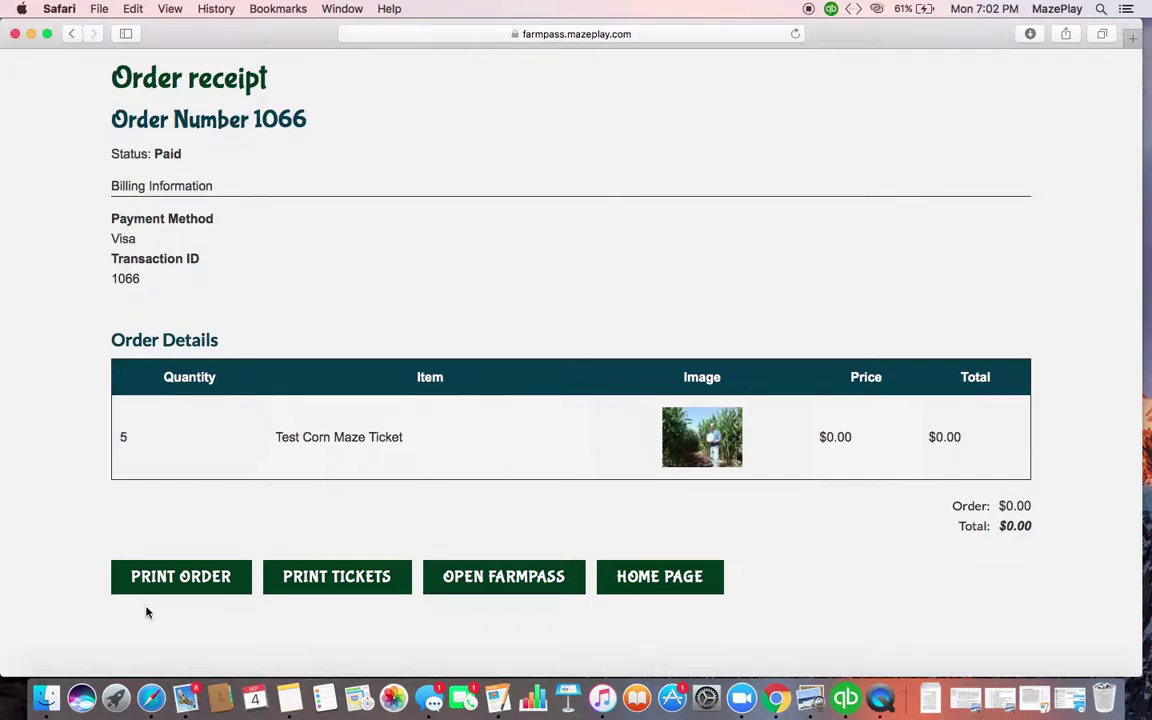
click(172, 576)
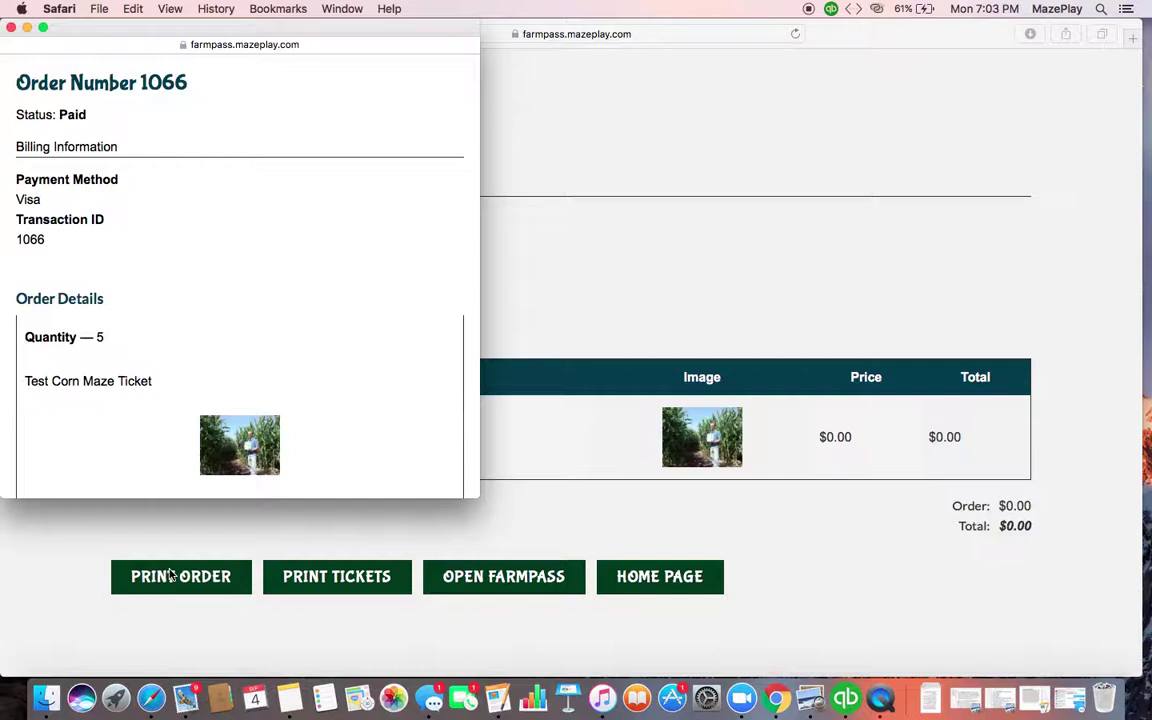
click(11, 28)
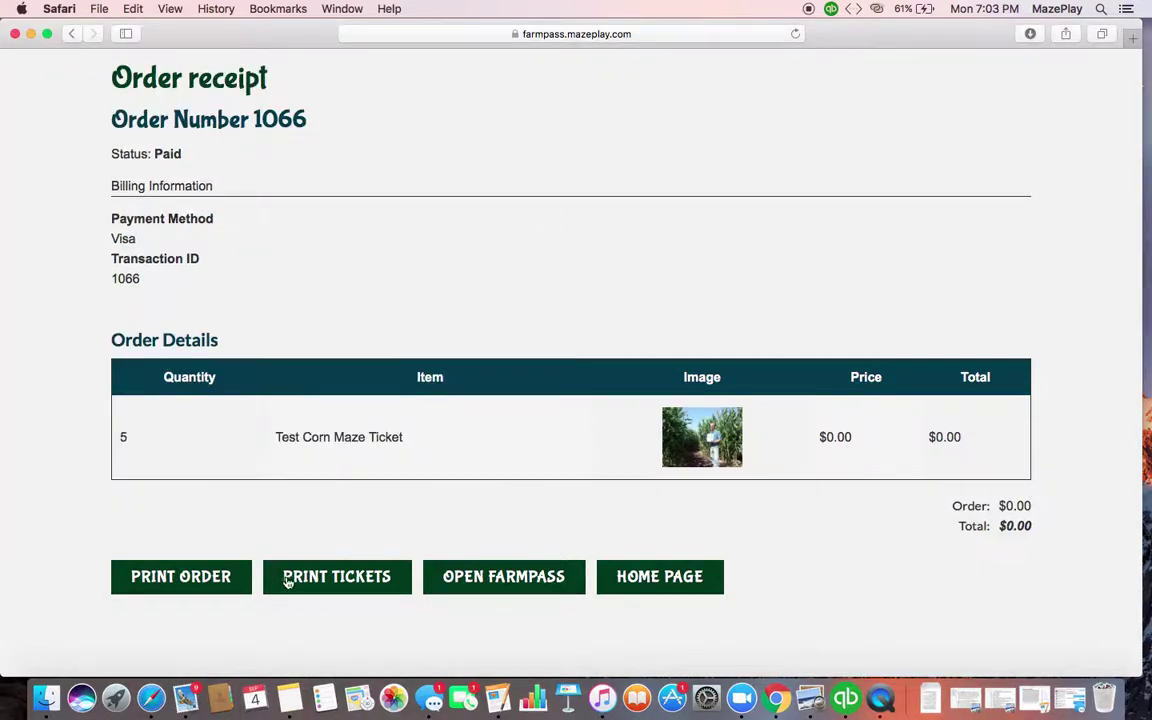
click(287, 580)
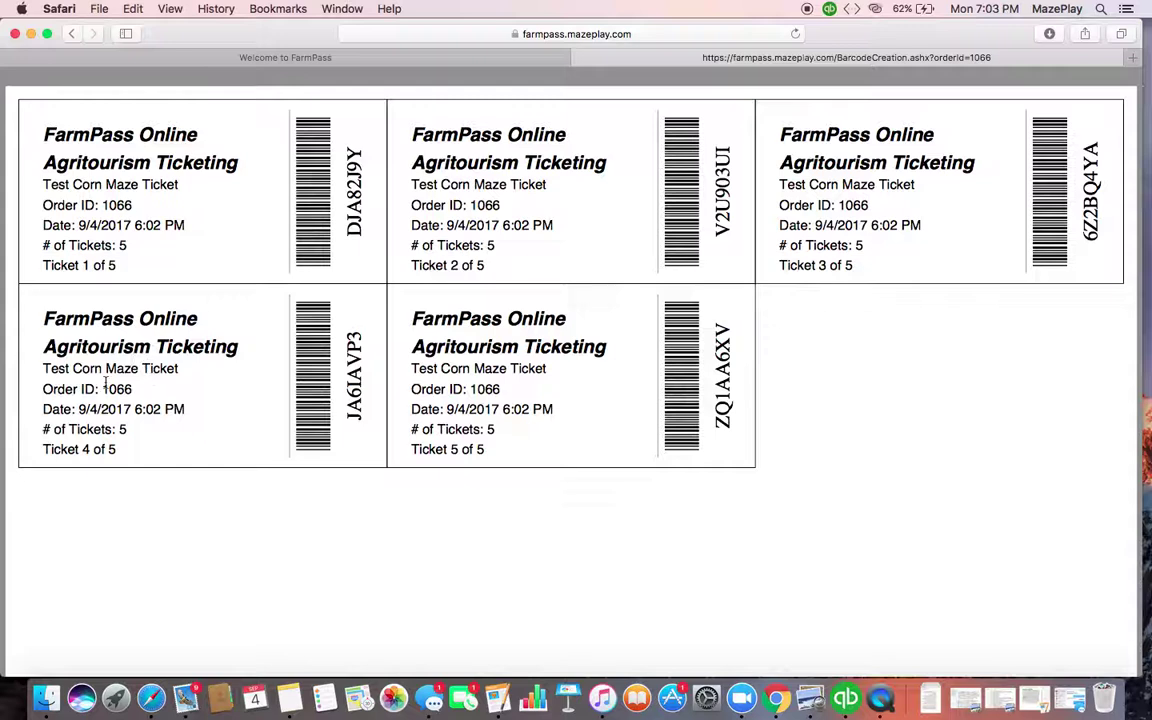
drag(133, 389, 100, 389)
click(580, 60)
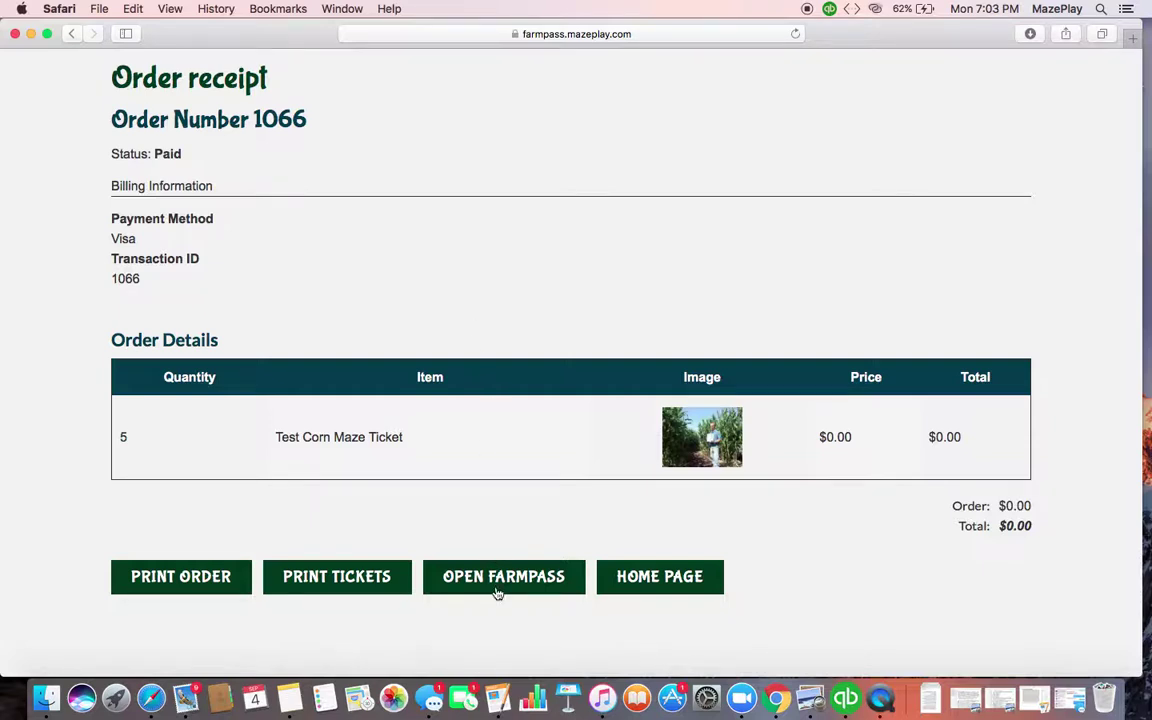
Open the order confirmation email in Mail, scroll through its five tickets, and follow its FarmPass link
click(190, 704)
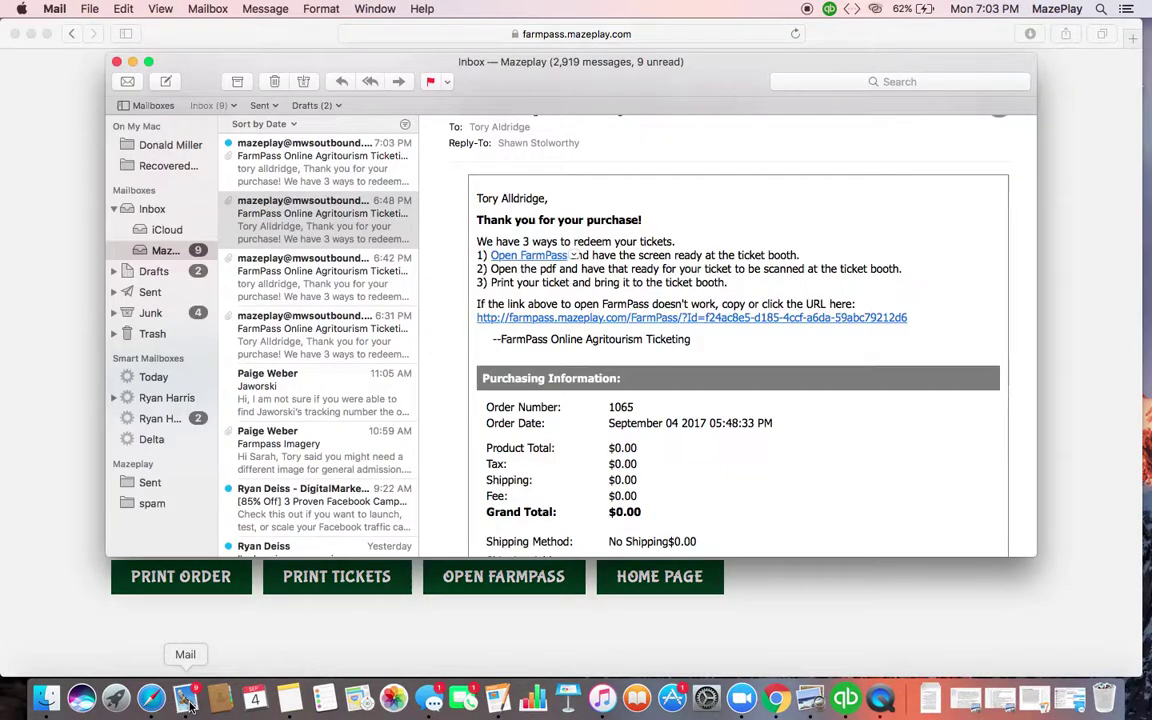
click(328, 150)
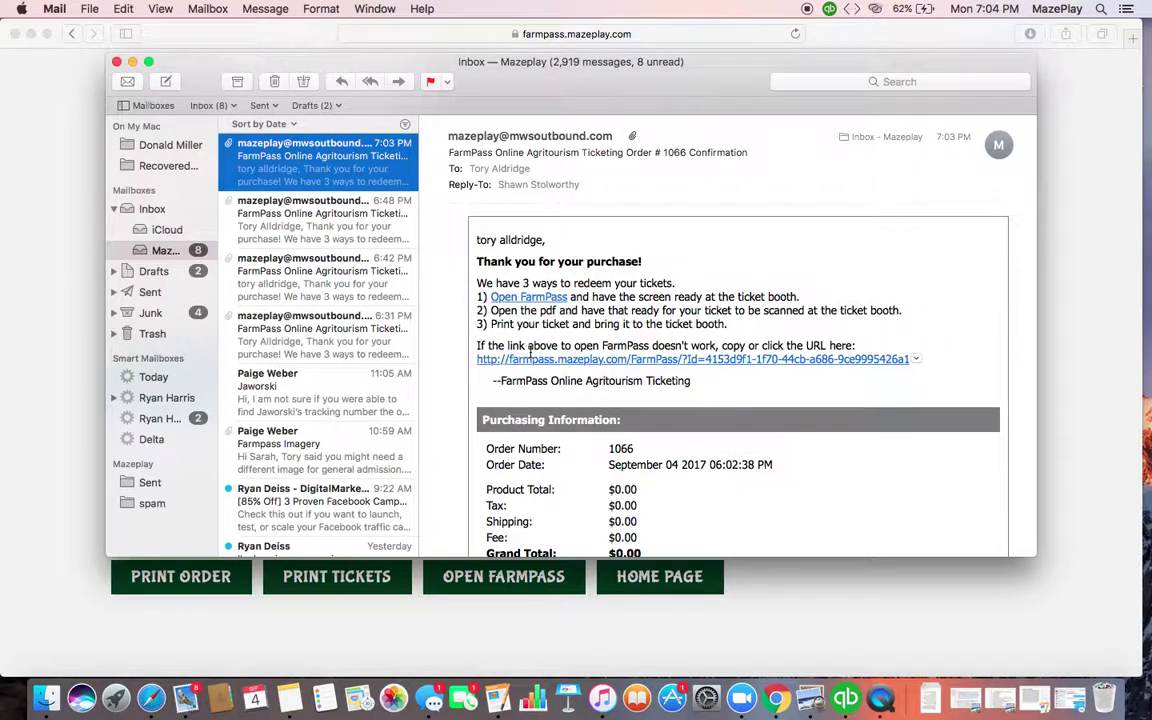
scroll(530, 350, down, 10)
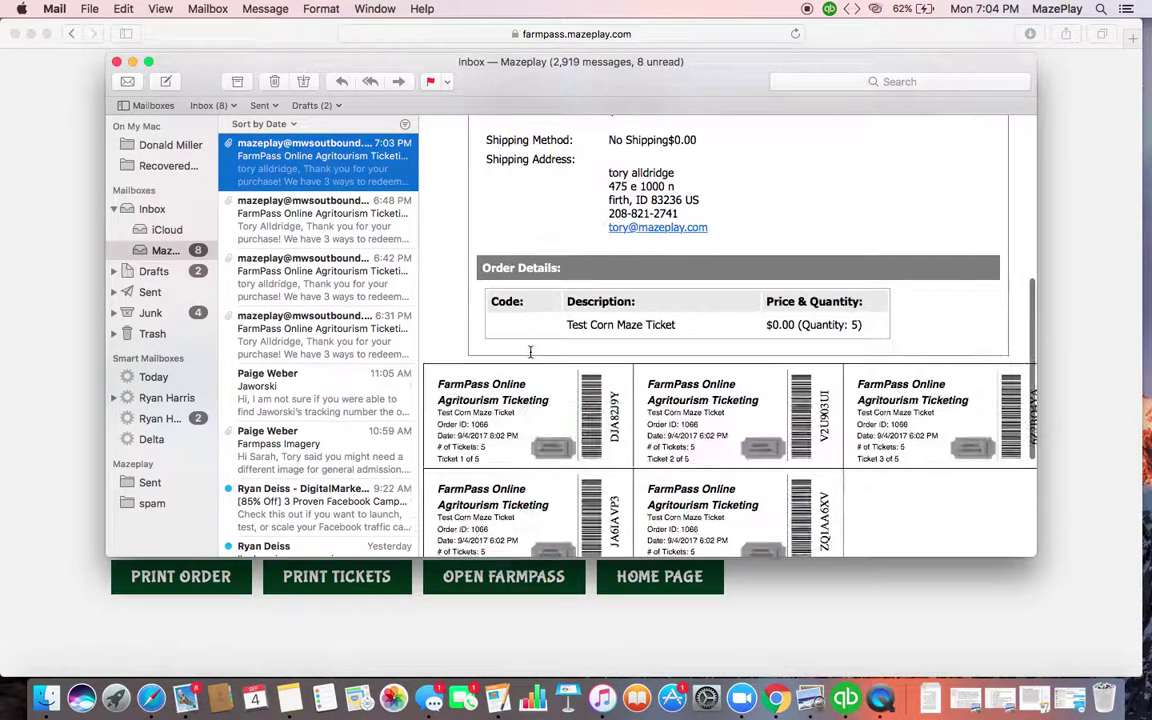
scroll(530, 350, down, 3)
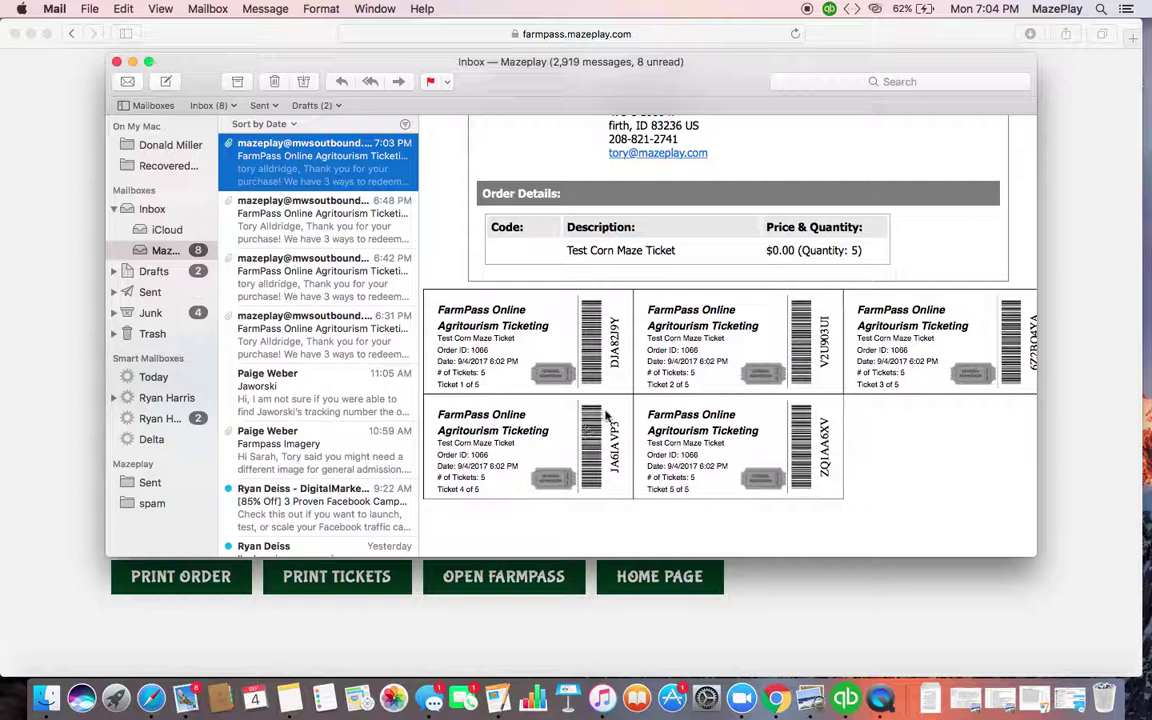
scroll(605, 415, up, 10)
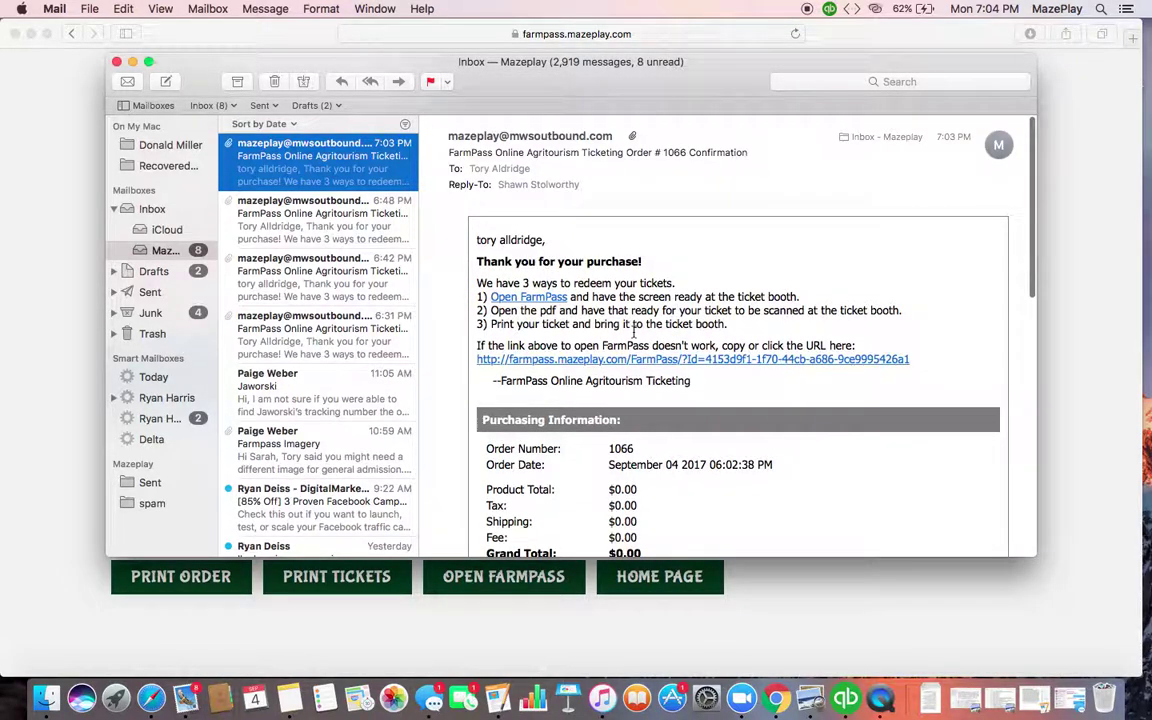
click(540, 297)
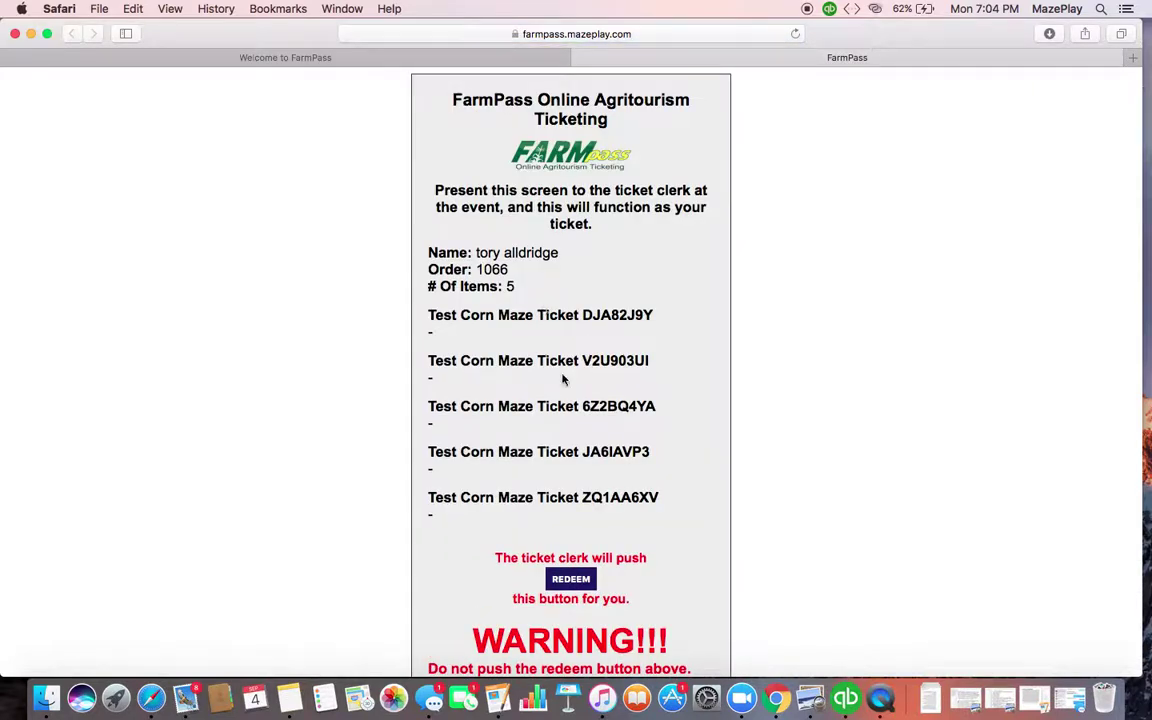
Scroll down the customer's ticket screen showing the five unredeemed Test Corn Maze Tickets
scroll(580, 398, down, 3)
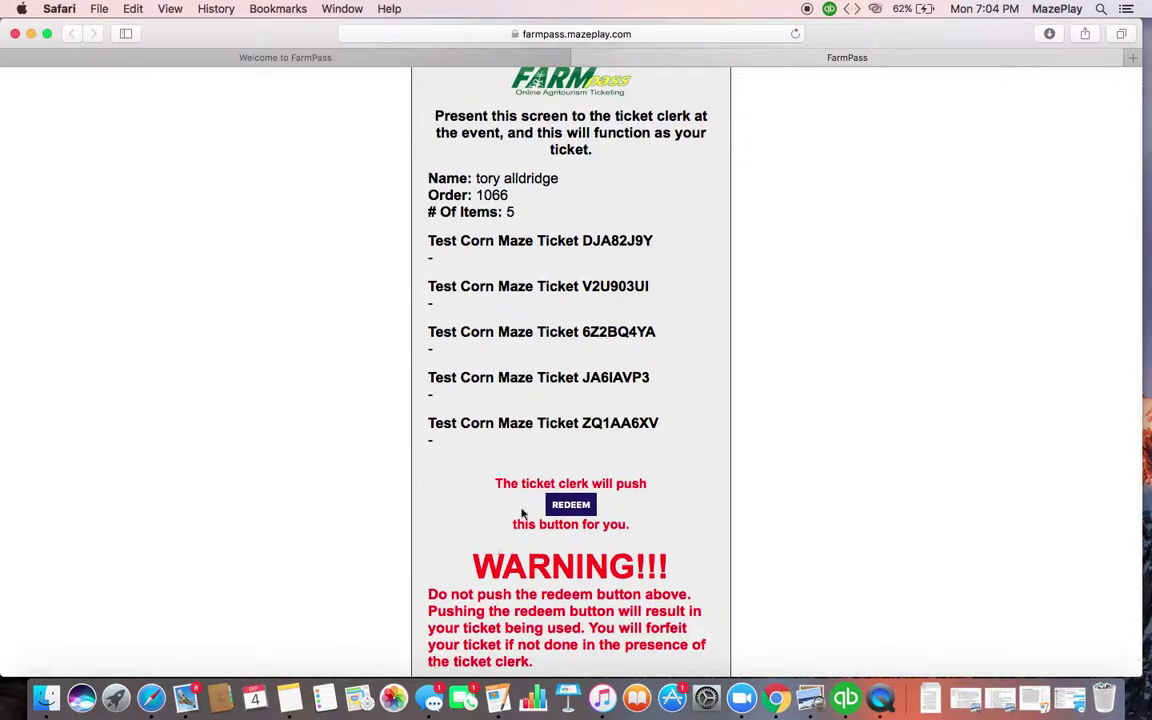
Scroll the ticket screen and go to the clerk's redemption page with REDEEM
scroll(493, 498, down, 1)
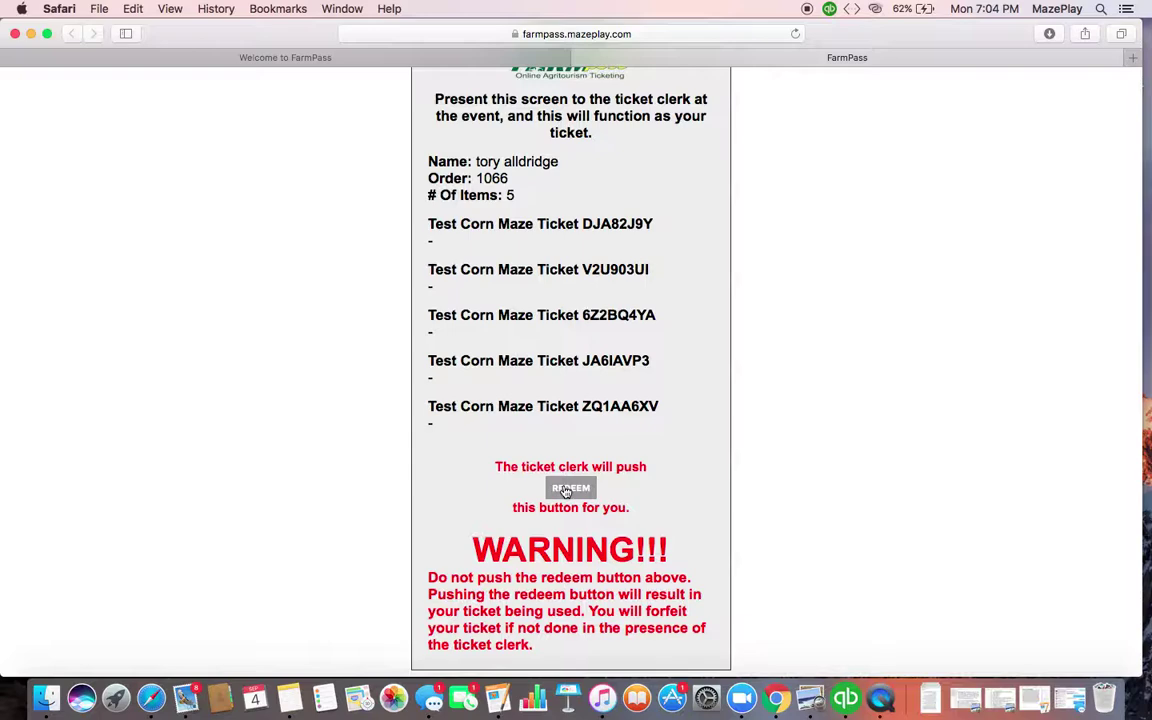
click(566, 490)
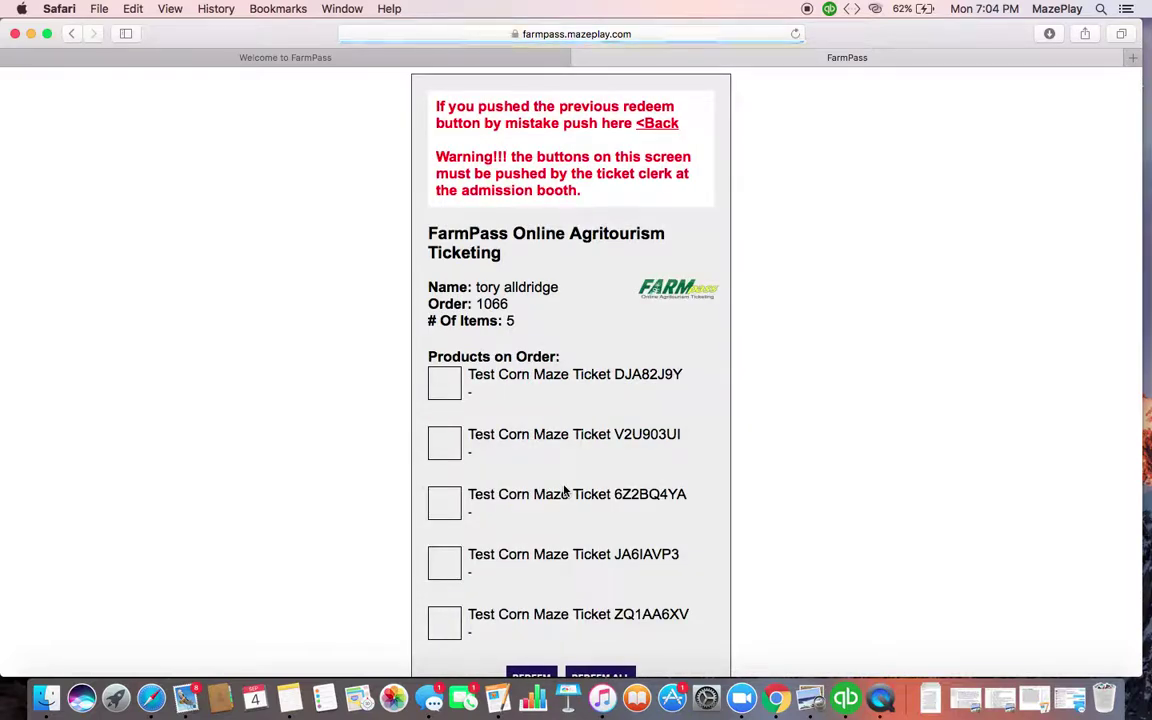
Tick the first three tickets, leaving the last two unmarked, and redeem them
scroll(637, 404, down, 2)
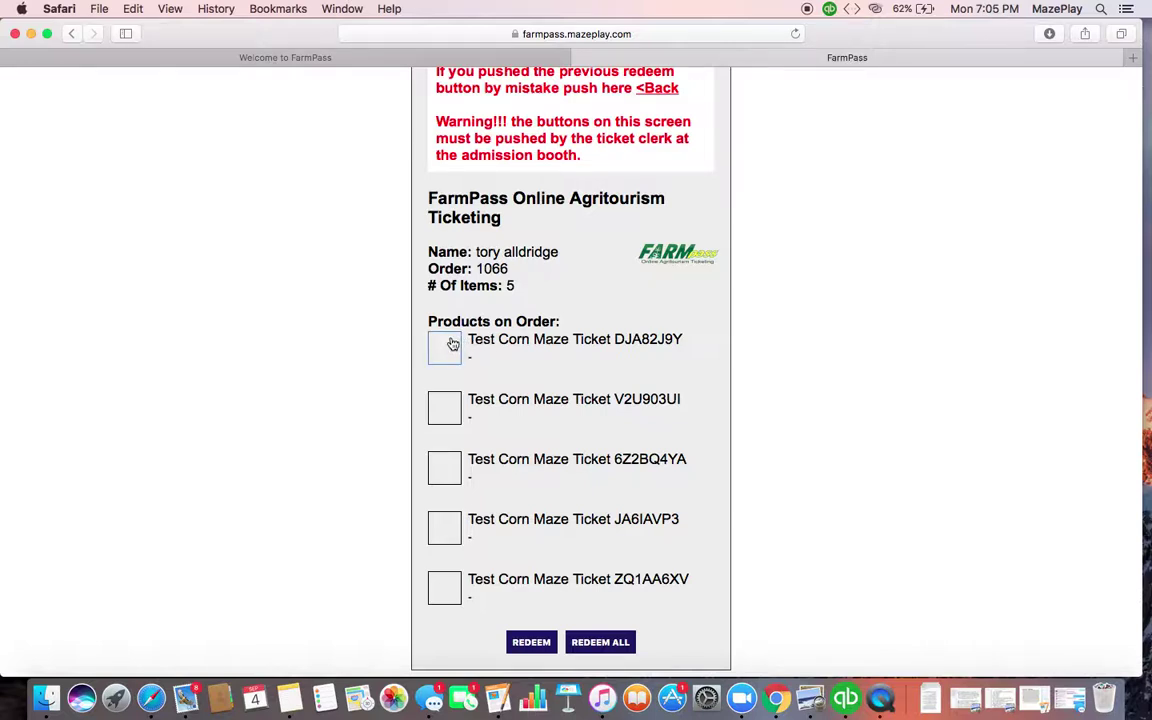
click(452, 344)
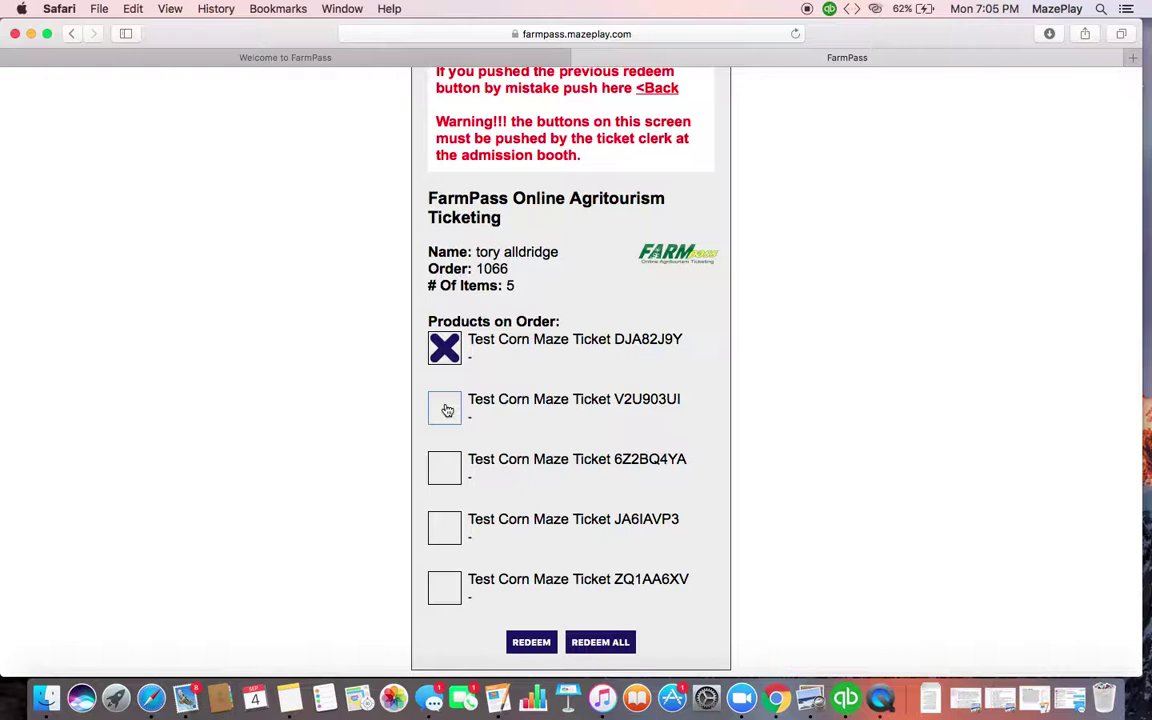
click(447, 410)
click(445, 472)
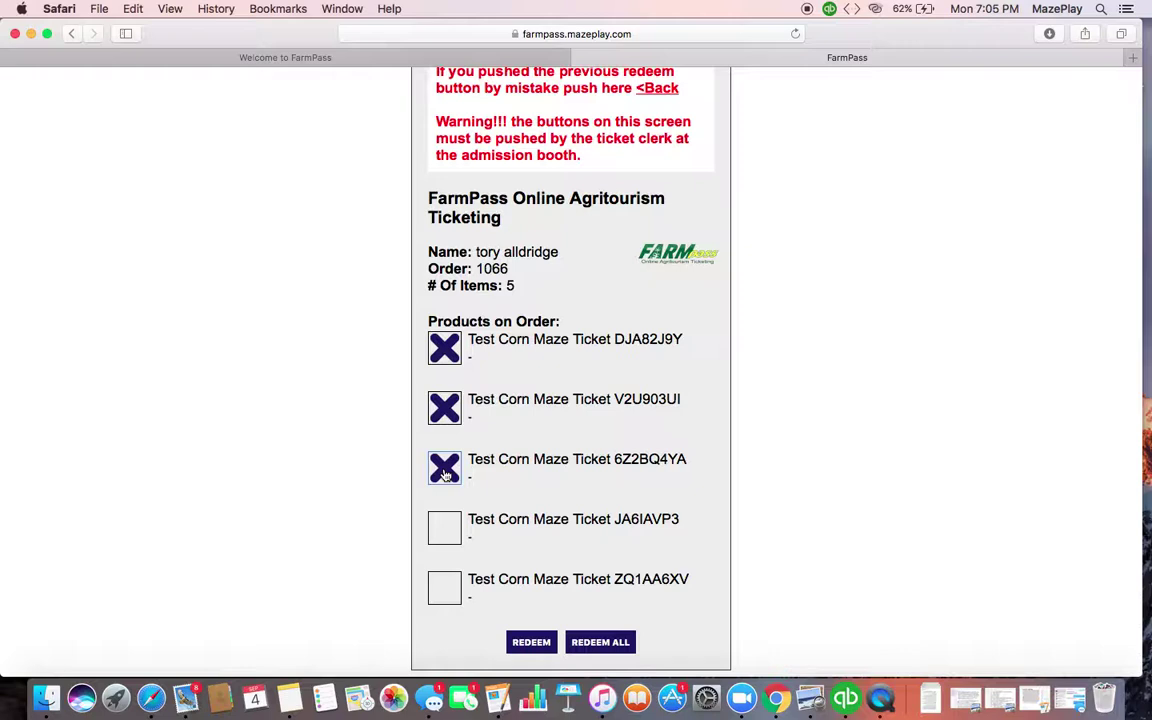
click(445, 472)
click(446, 410)
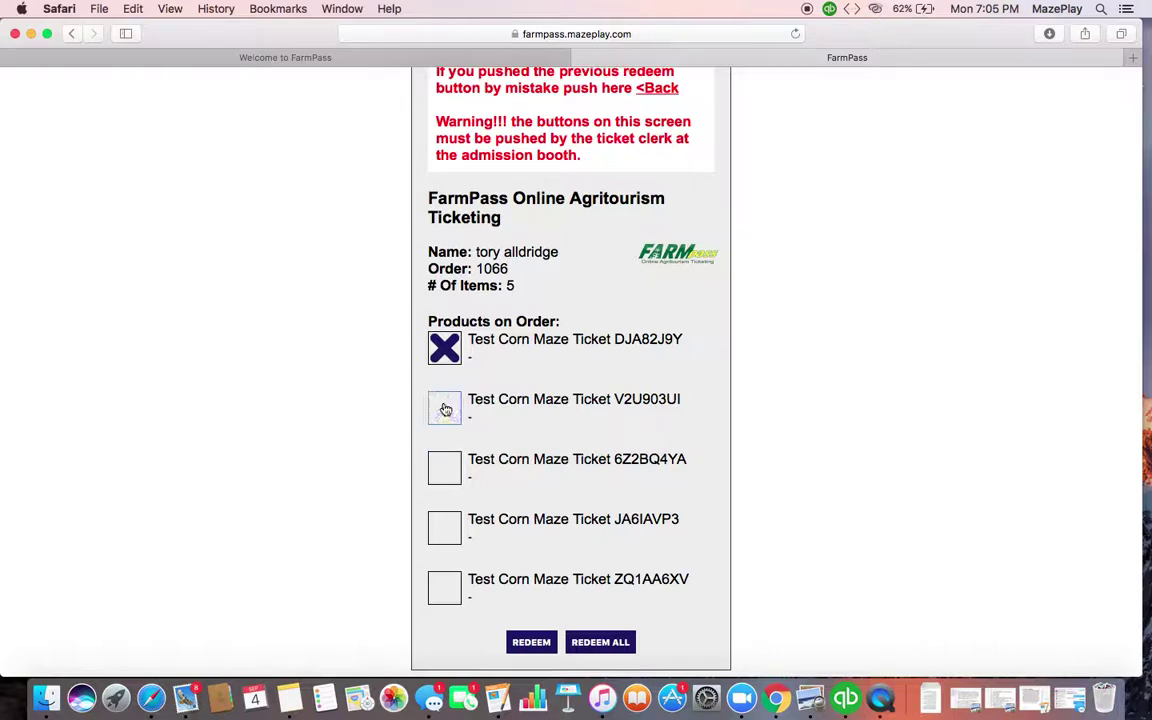
click(446, 348)
click(446, 349)
click(443, 406)
click(457, 465)
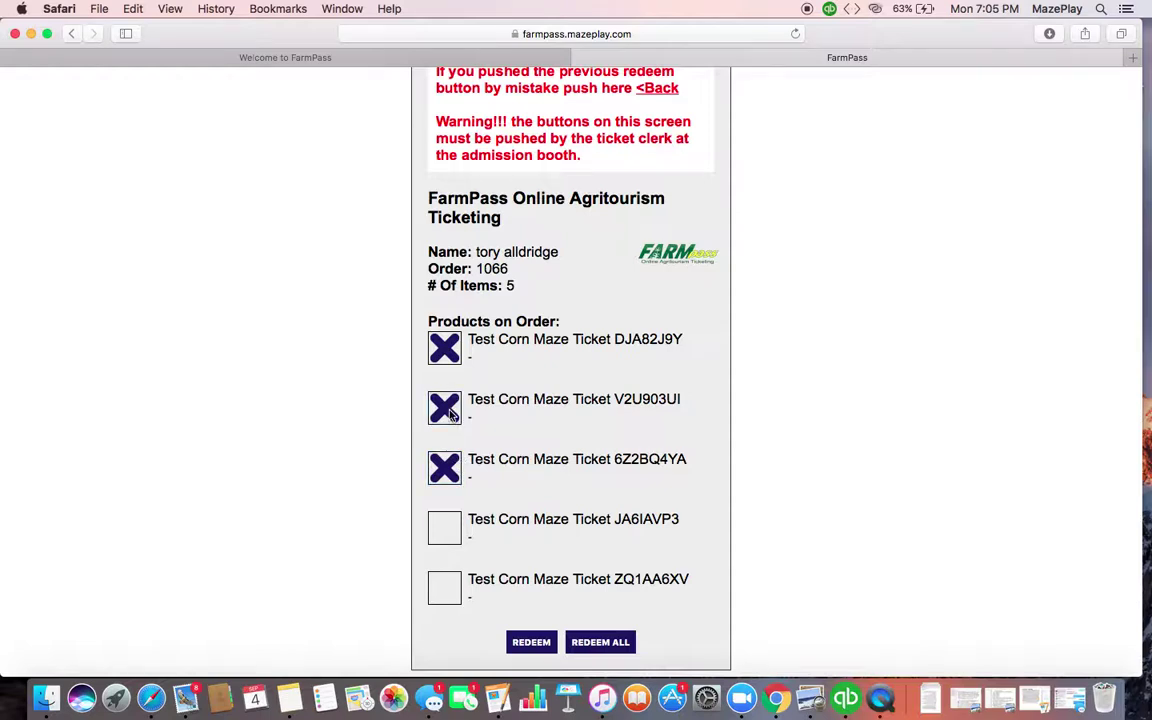
click(454, 469)
click(454, 469)
click(527, 644)
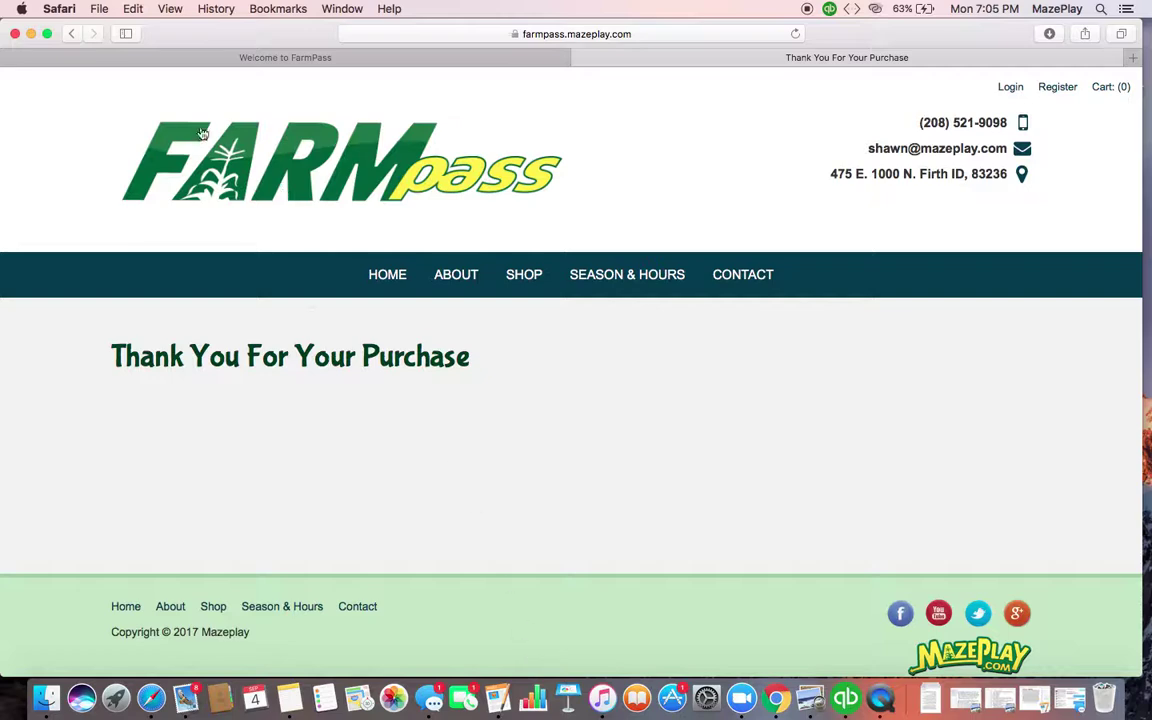
Return to the redemption list, re-mark the first ticket, redeem the three again, and reopen the email
click(70, 34)
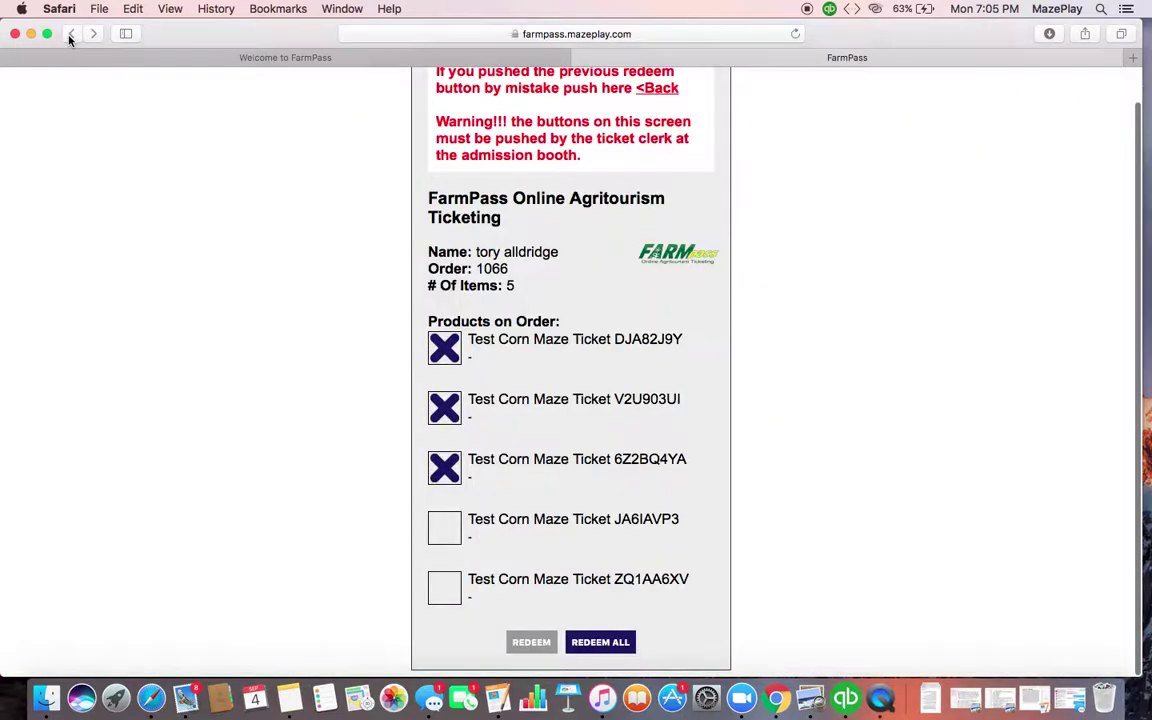
click(443, 350)
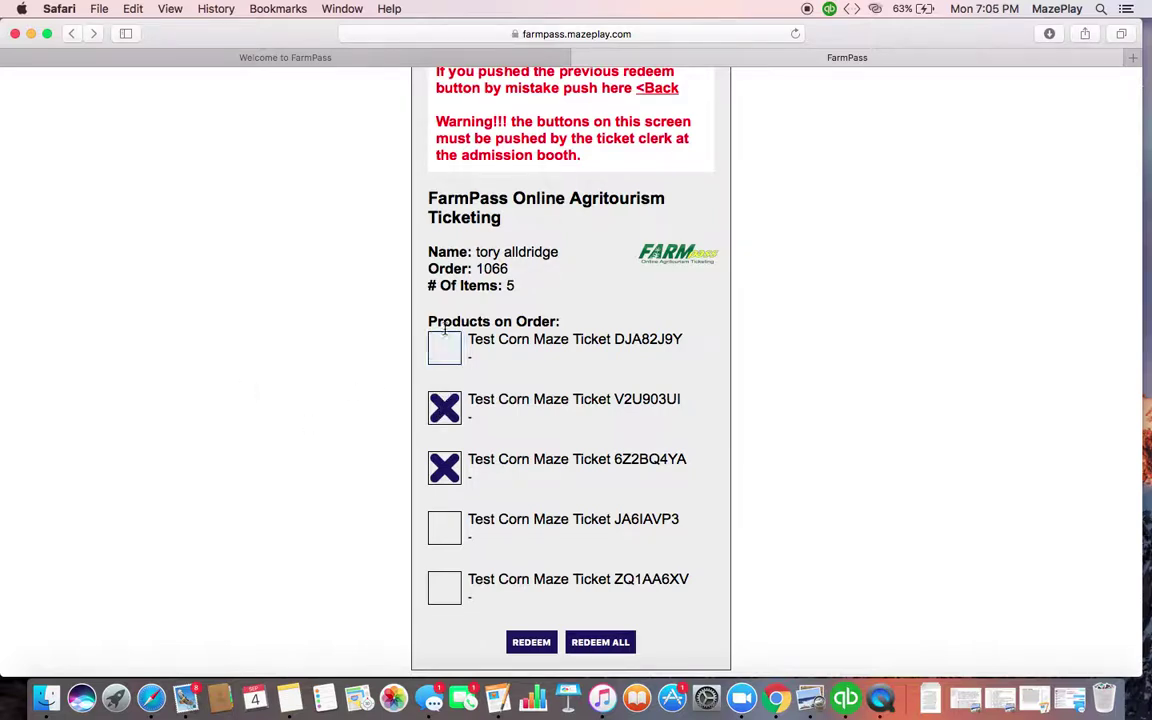
click(445, 358)
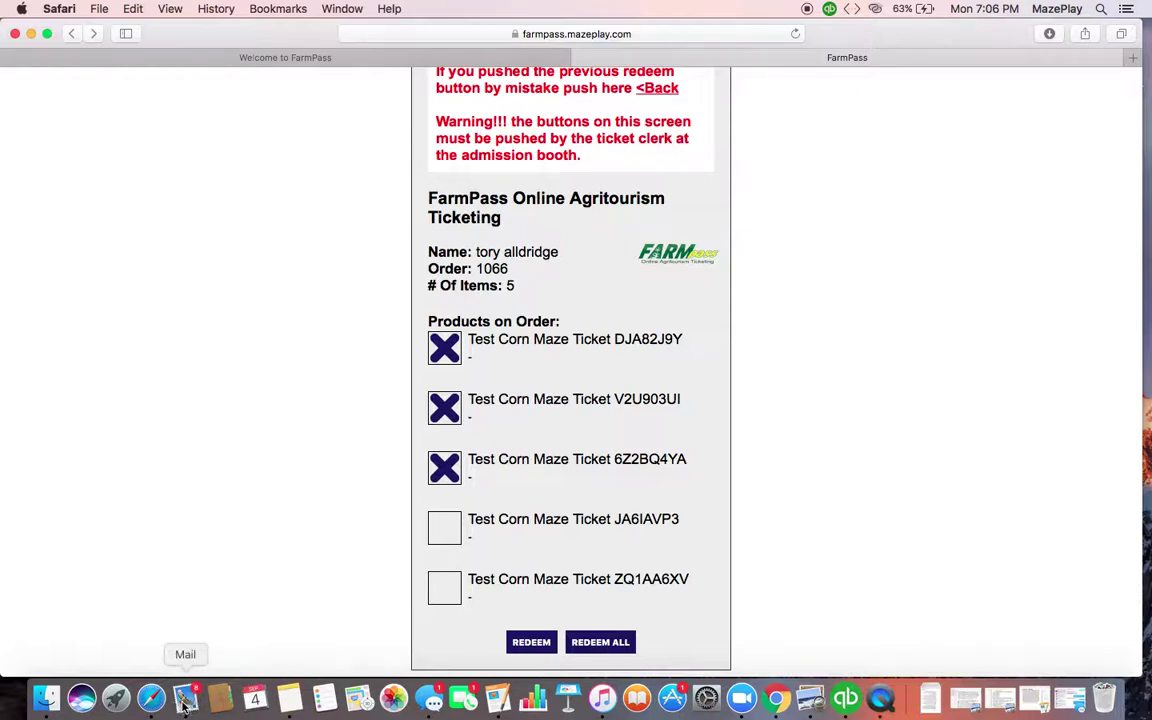
click(514, 644)
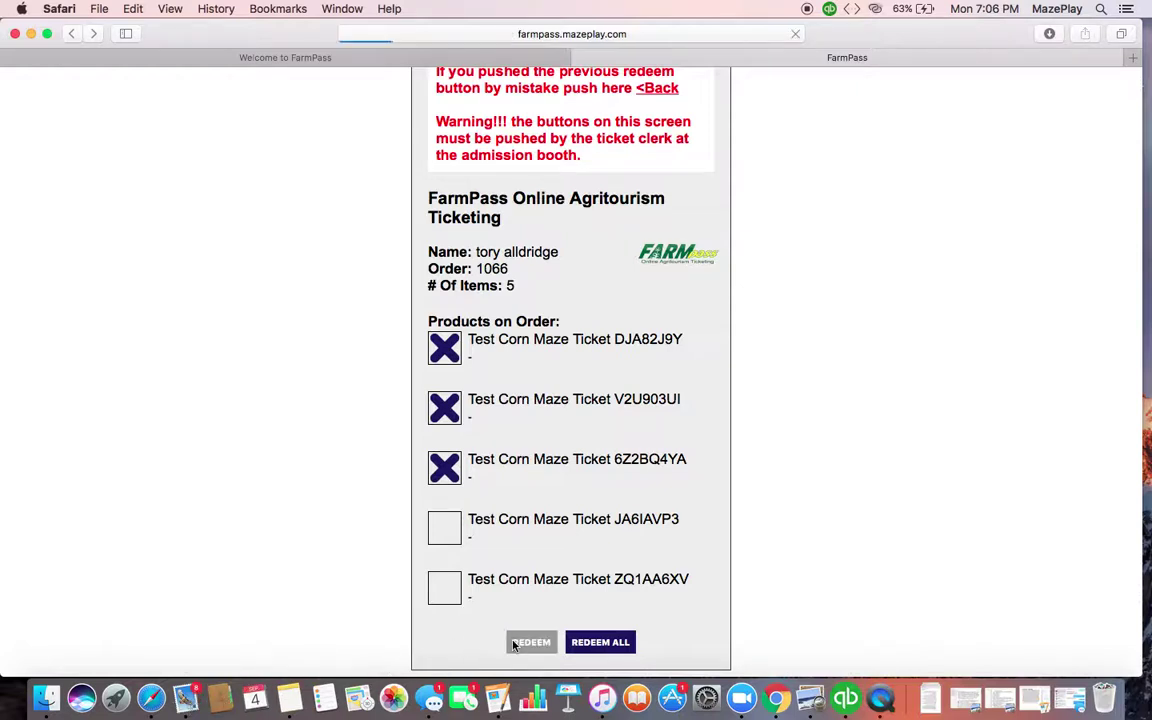
click(185, 698)
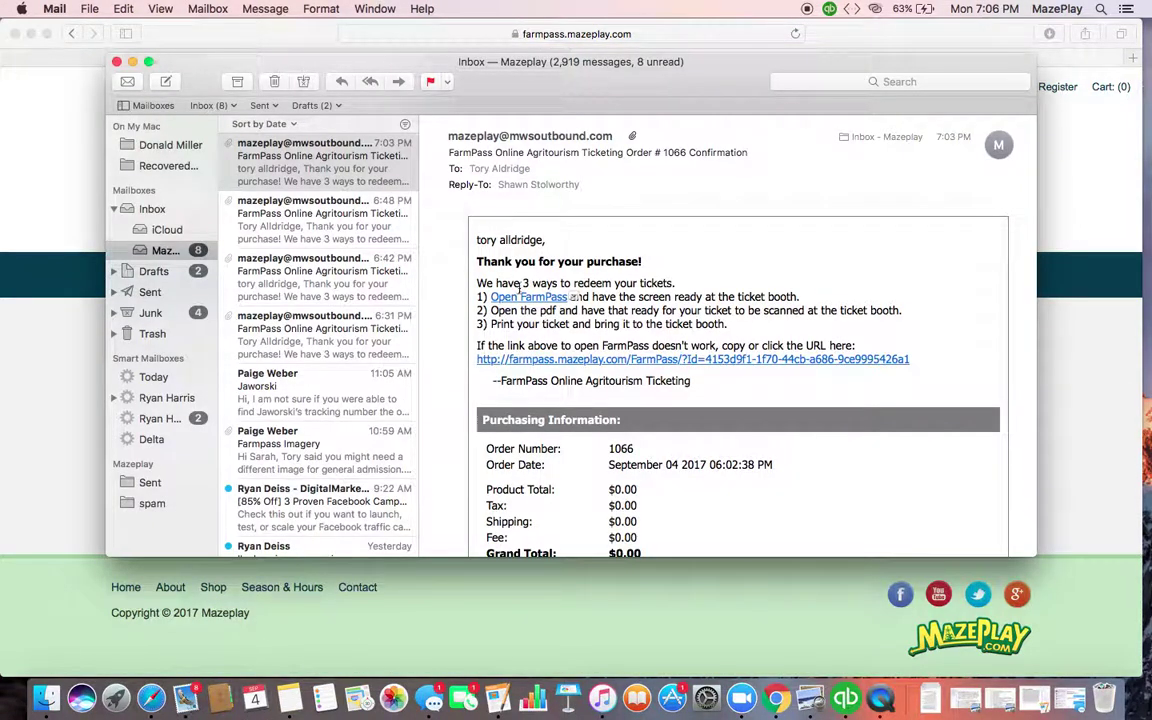
Reopen order 1066's ticket page from the email, then close the Welcome and Thank You tabs
click(519, 298)
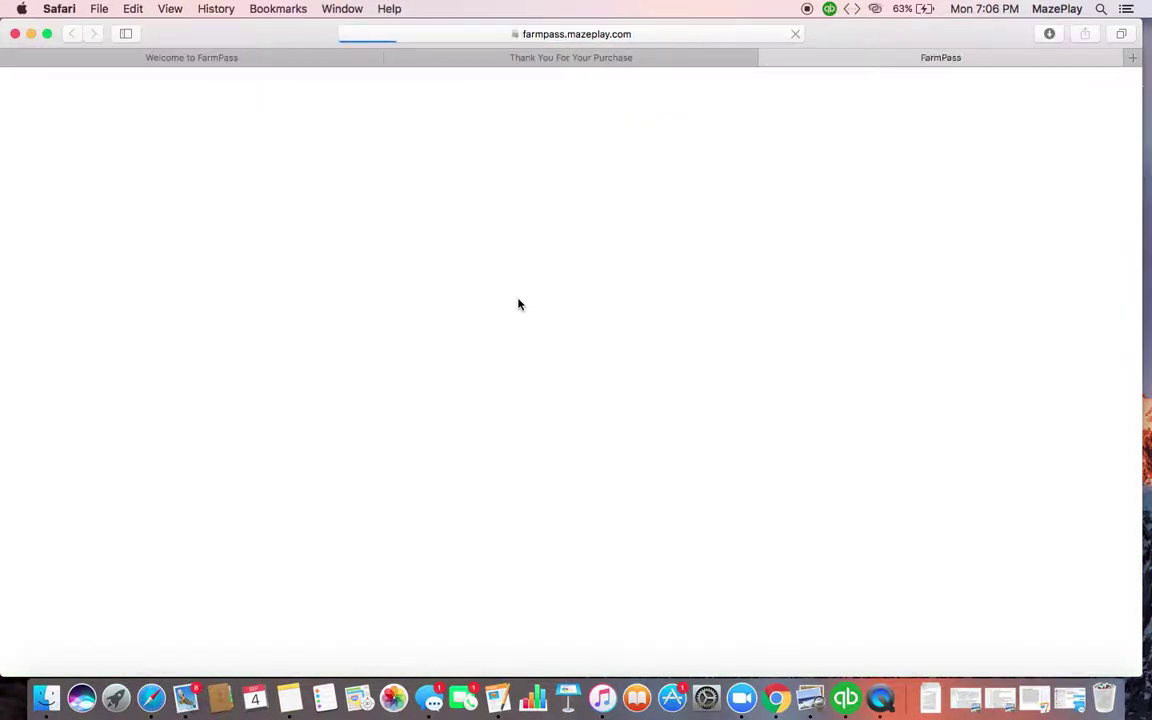
click(566, 580)
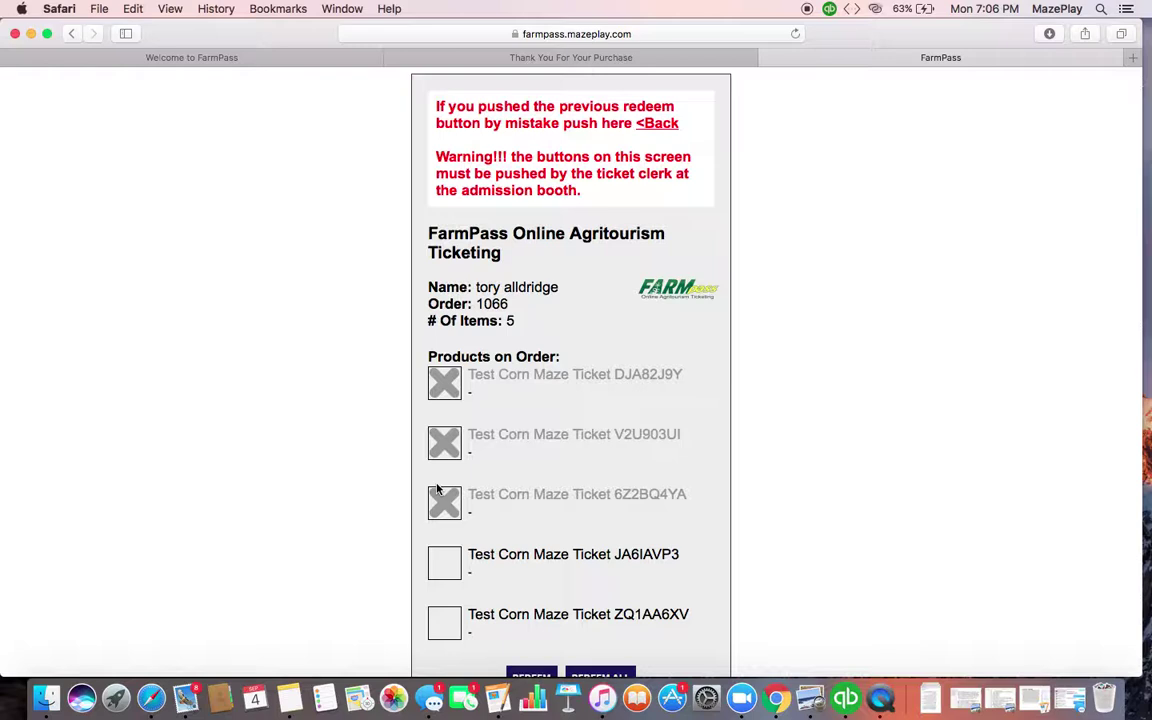
scroll(483, 518, down, 2)
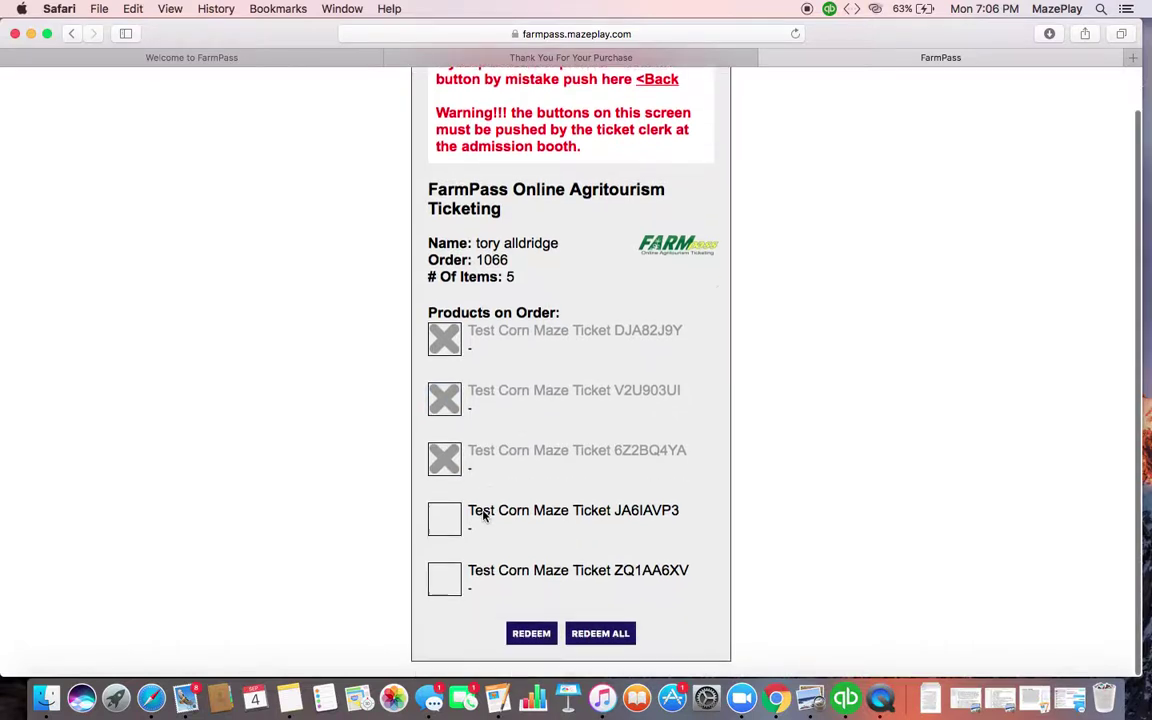
scroll(483, 516, up, 2)
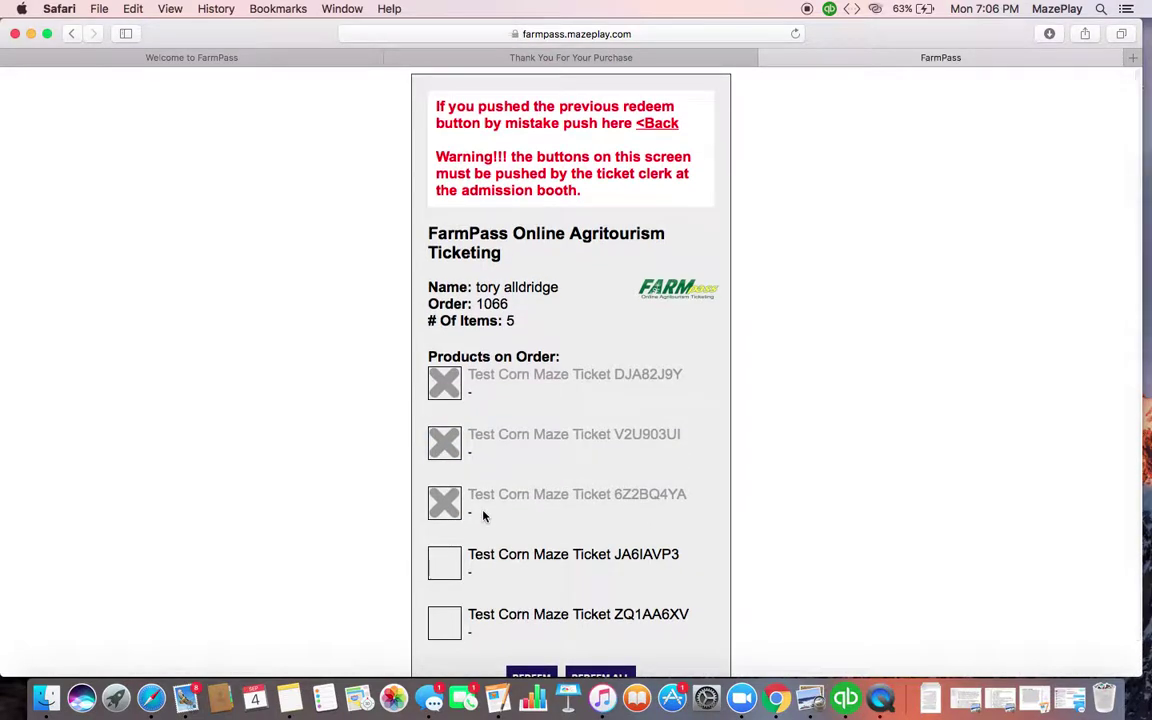
click(12, 59)
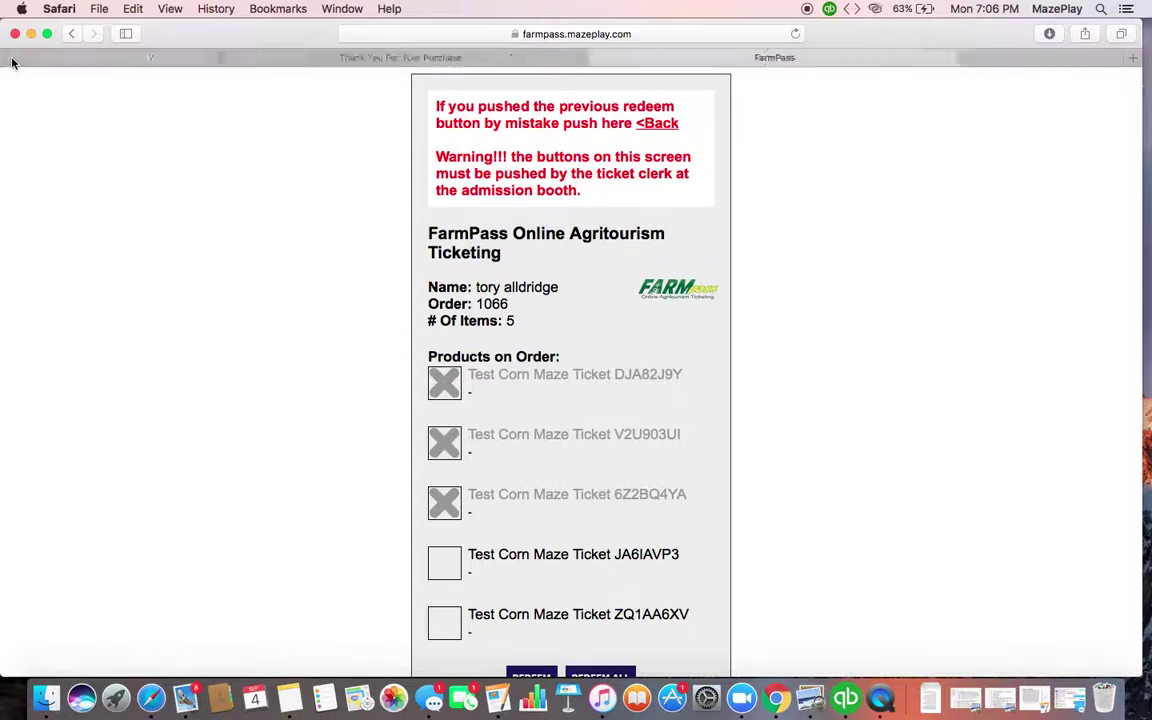
click(12, 61)
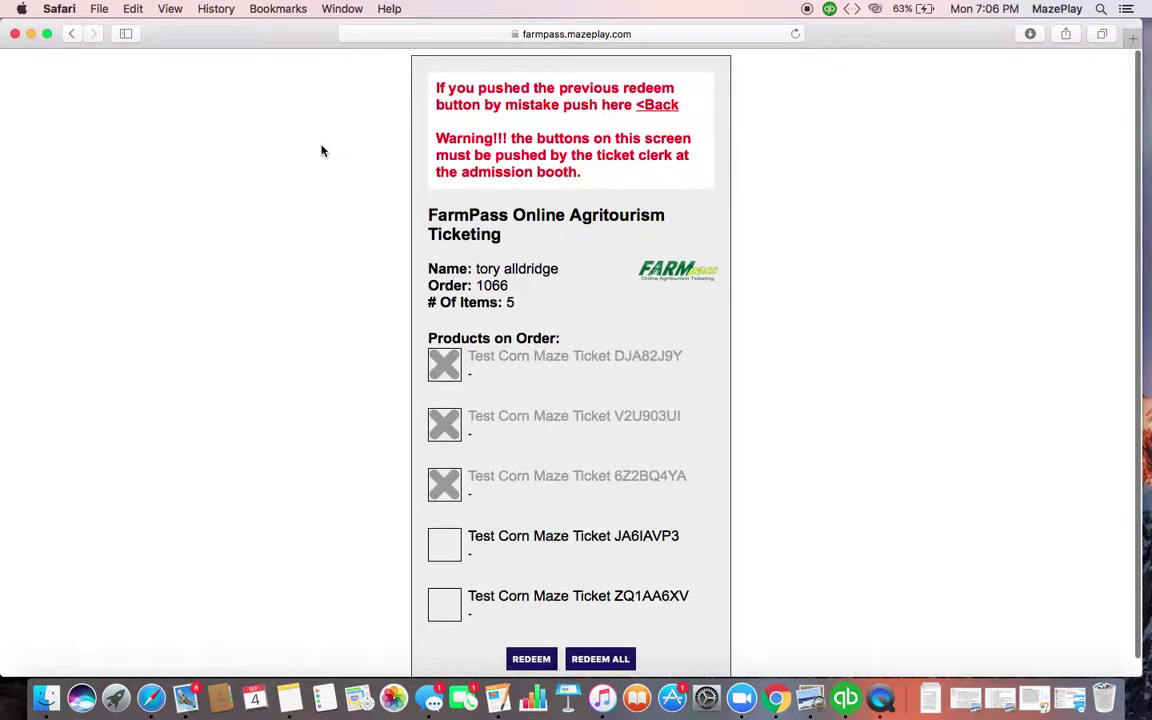
Go to farmpass.mazeplay.com in Safari
click(553, 34)
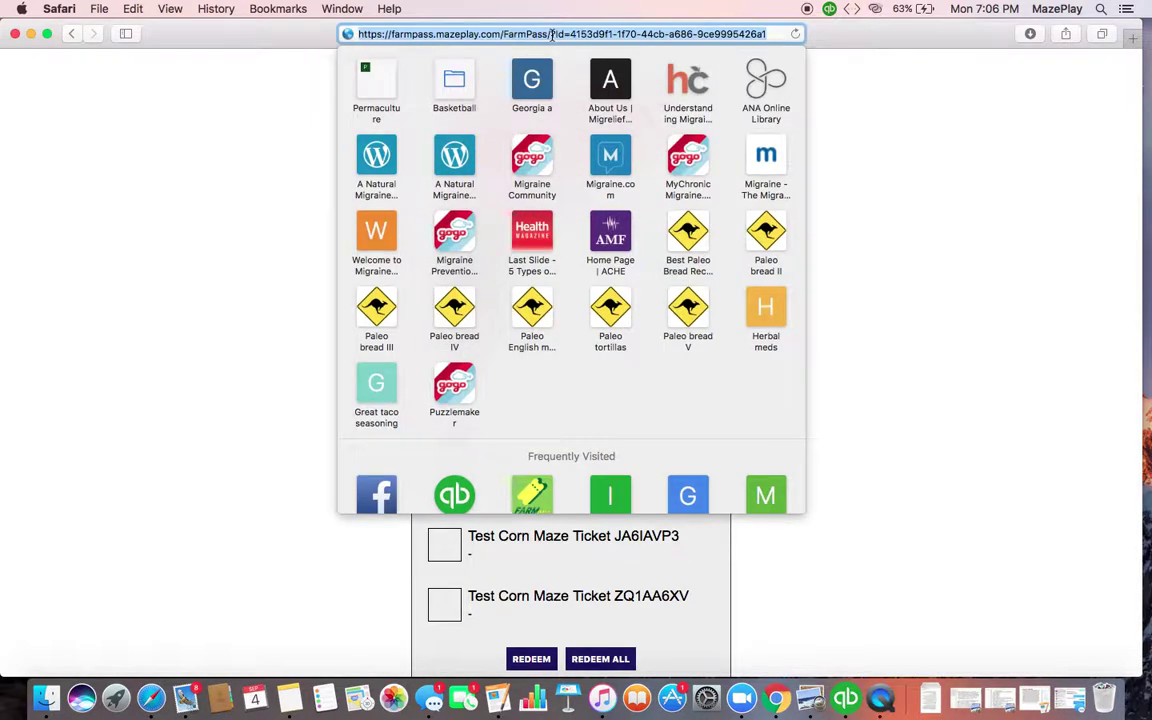
text(farmpass.)
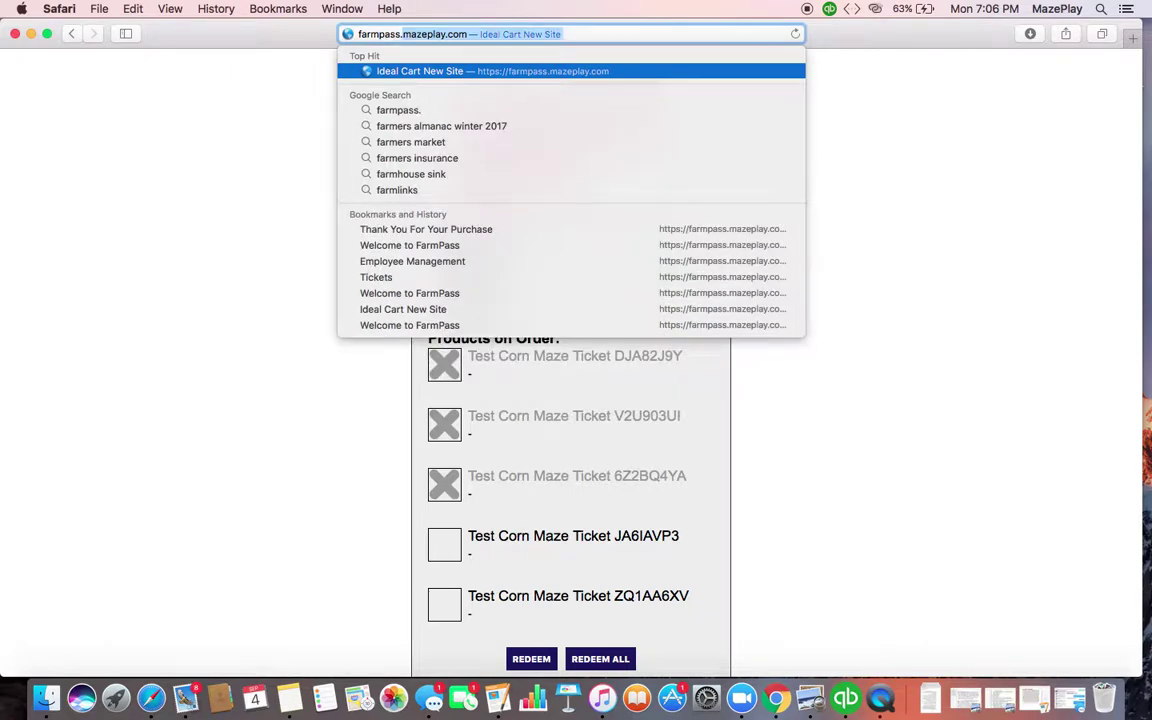
text(maz)
key(Return)
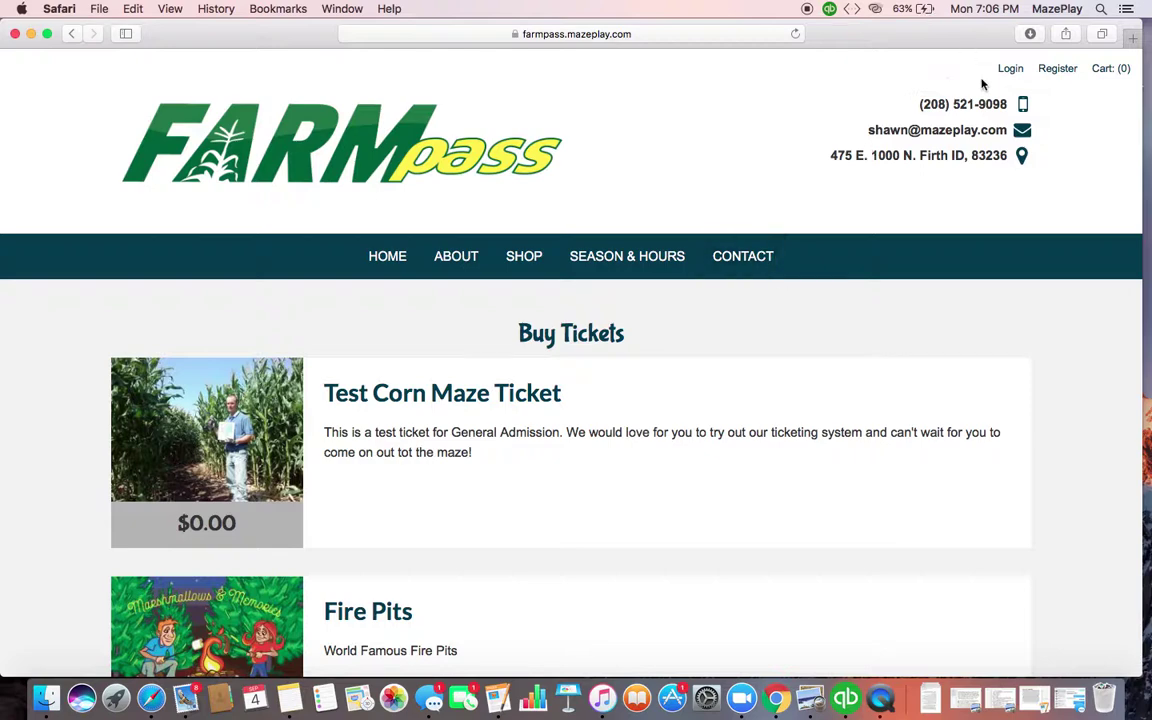
Sign in with a different account's email and its password
click(1010, 69)
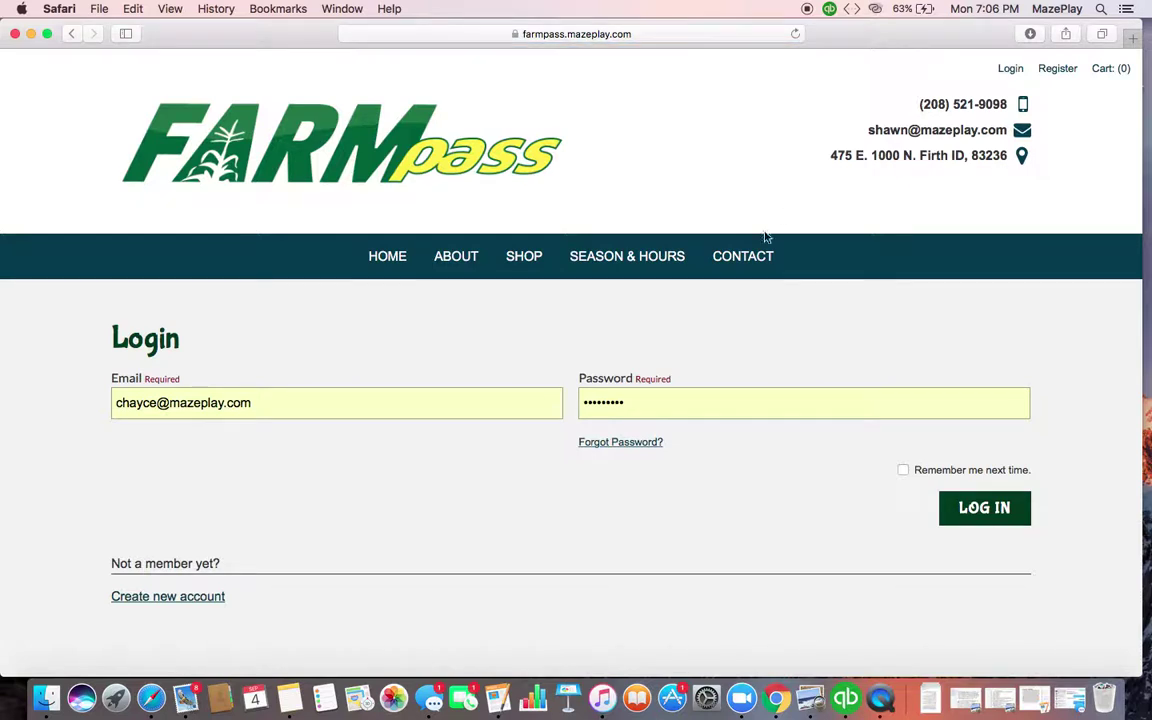
drag(158, 397, 88, 396)
text(ory)
key(Tab)
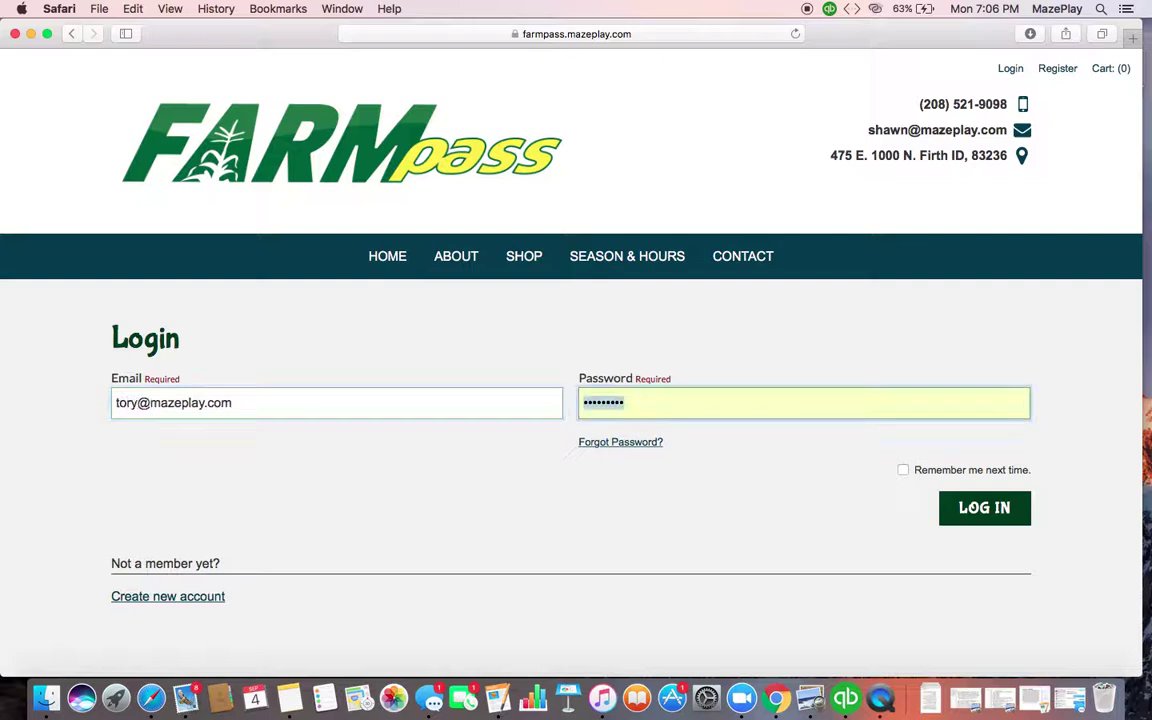
text(•••)
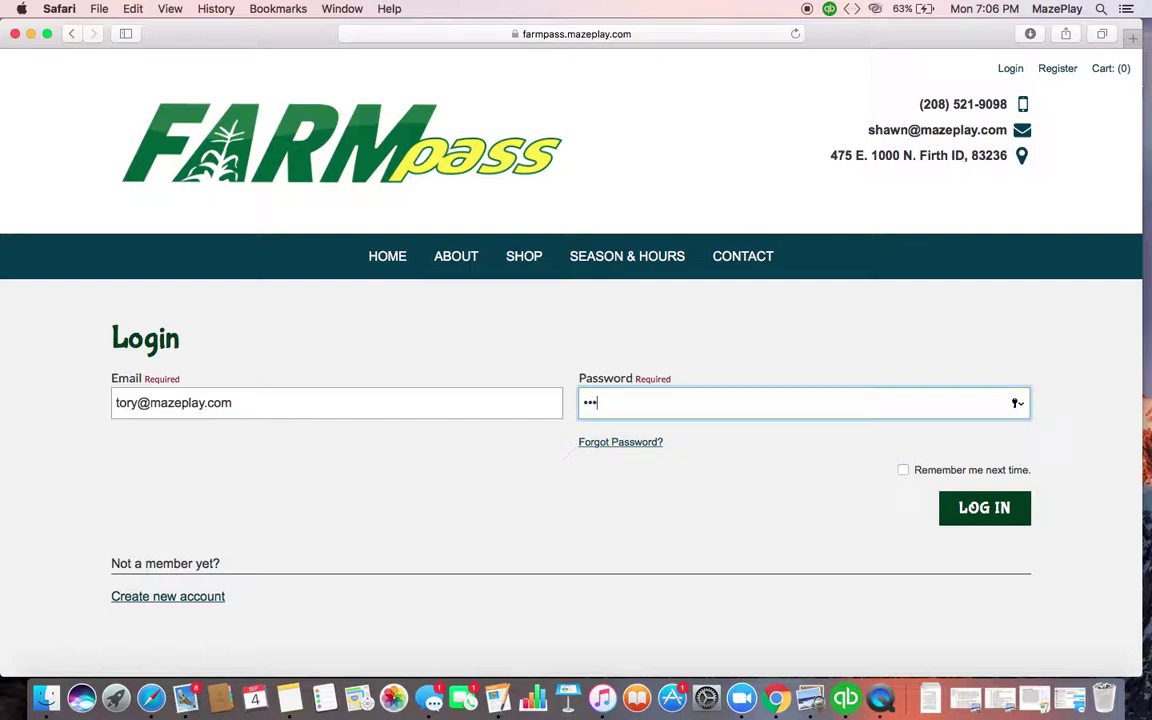
key(Return)
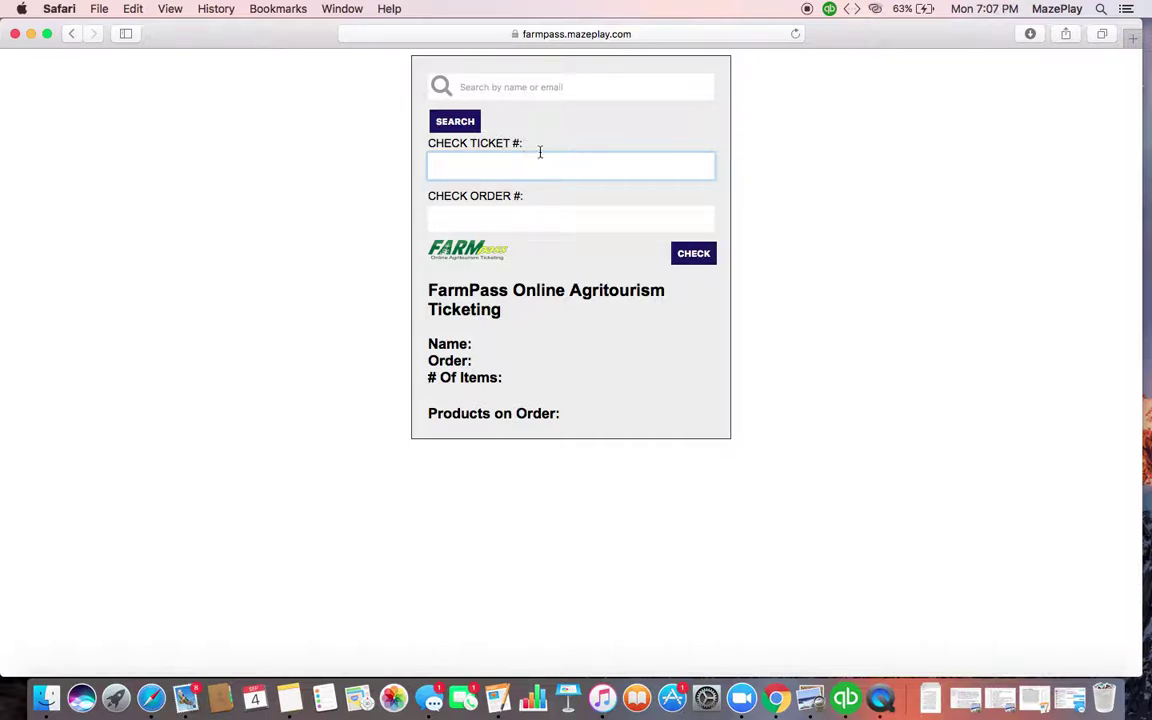
Search orders by the customer's full email to list orders 1063–1066, then open order 1066
click(527, 89)
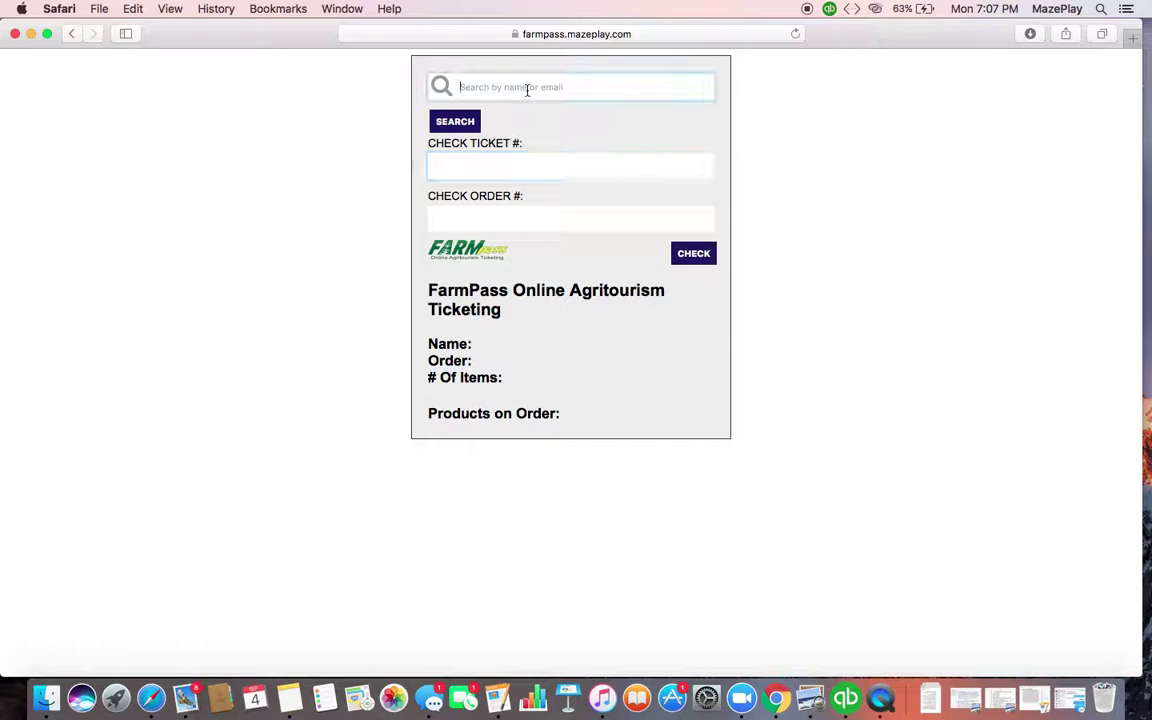
click(460, 125)
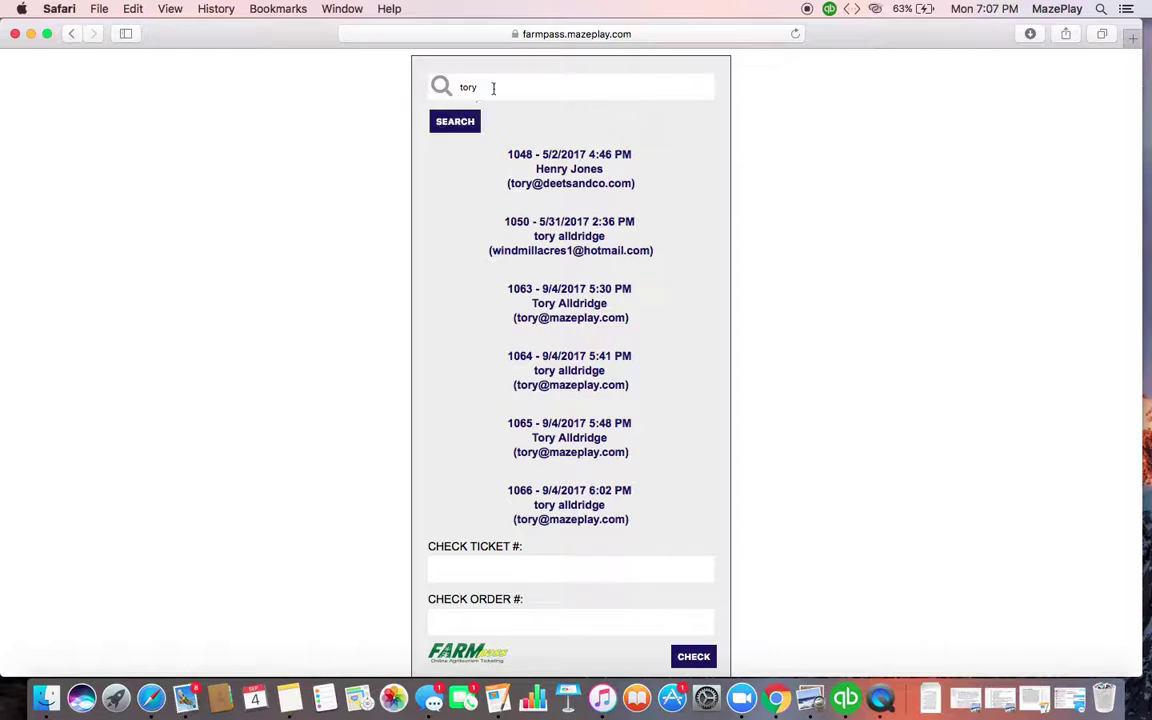
click(491, 88)
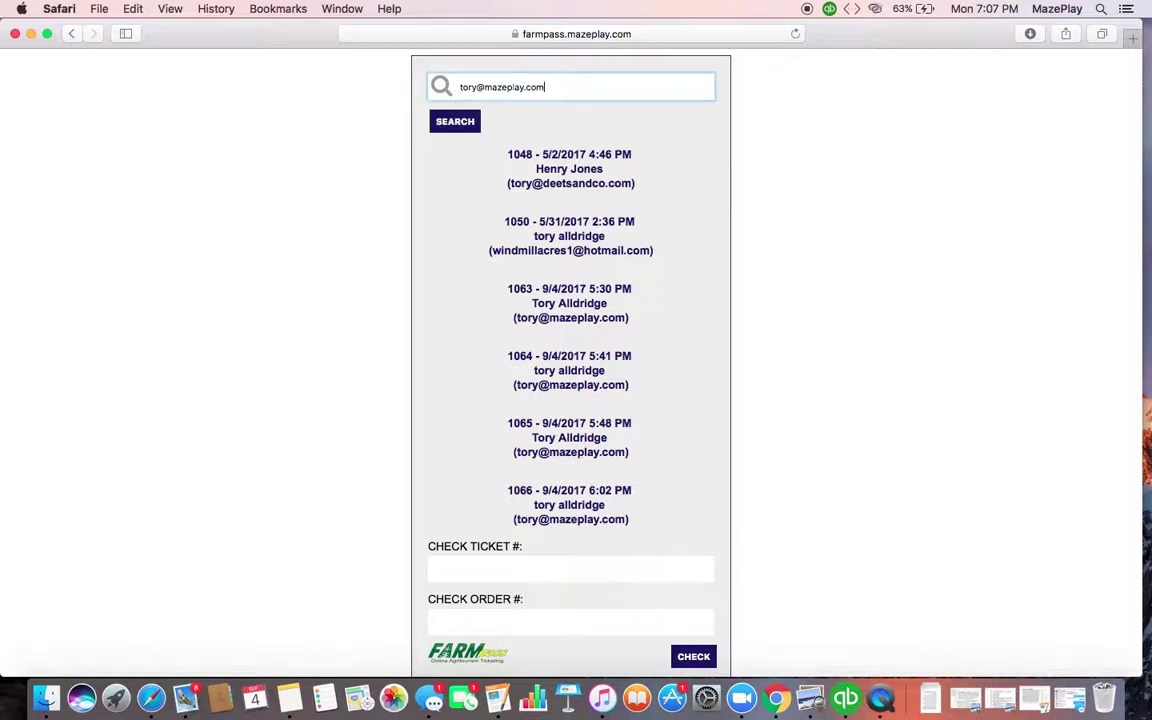
click(452, 122)
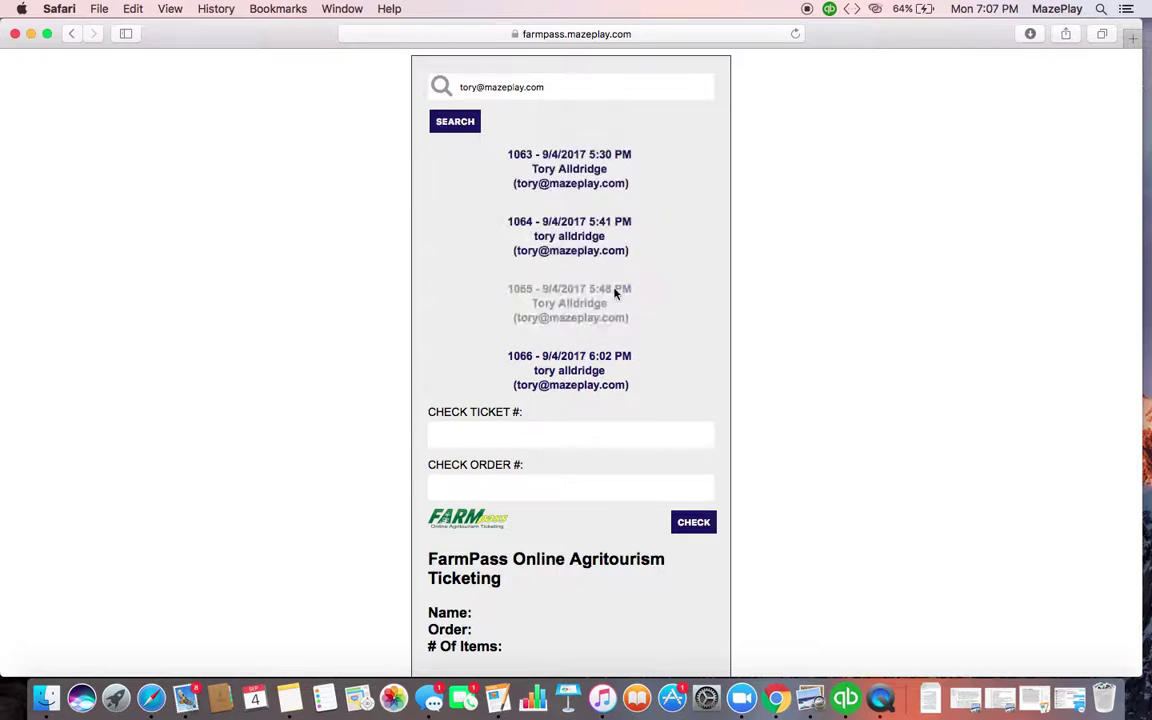
click(576, 379)
Tick ZQ1AA6XV and JA6IAVP3, then untick JA6IAVP3 again
scroll(576, 380, down, 2)
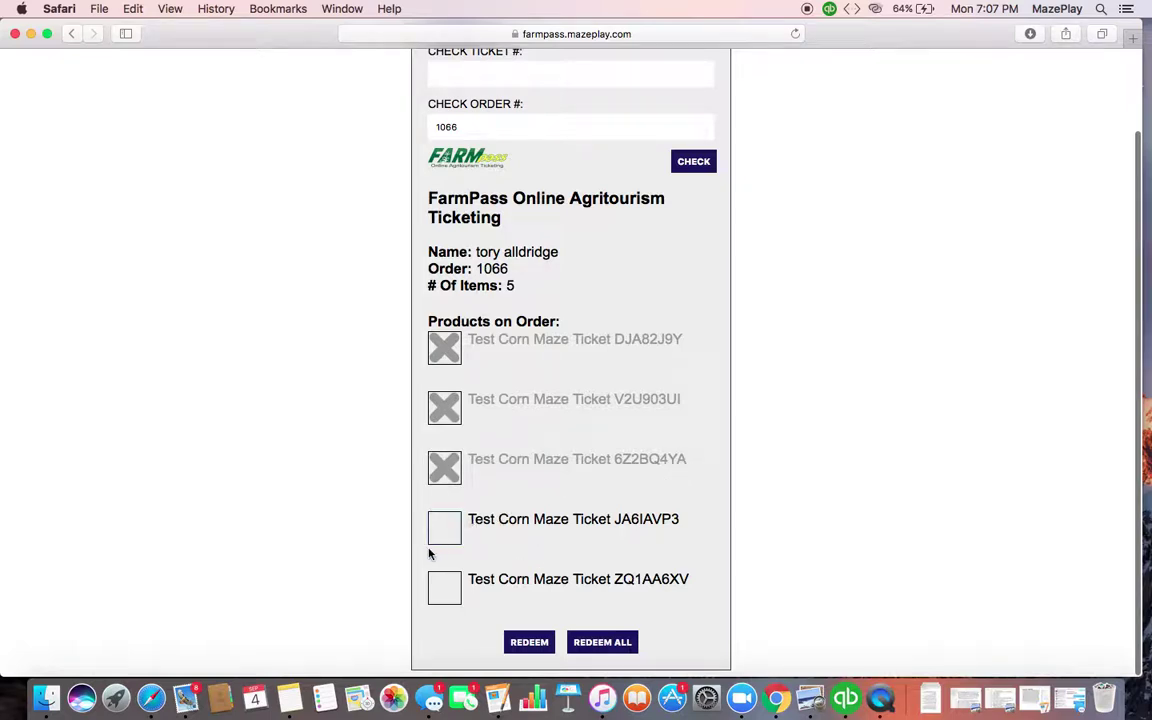
click(449, 586)
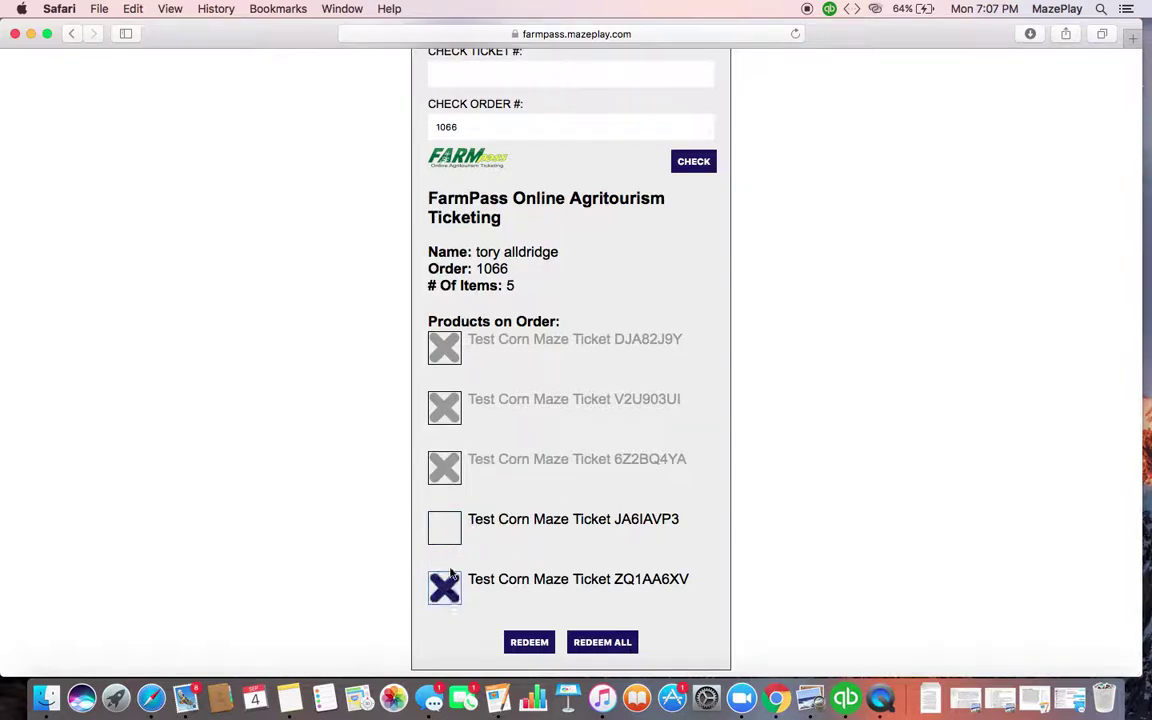
click(446, 529)
click(446, 529)
Select the order number 1066 and the JA6IAVP3 ticket line text
drag(511, 270, 474, 269)
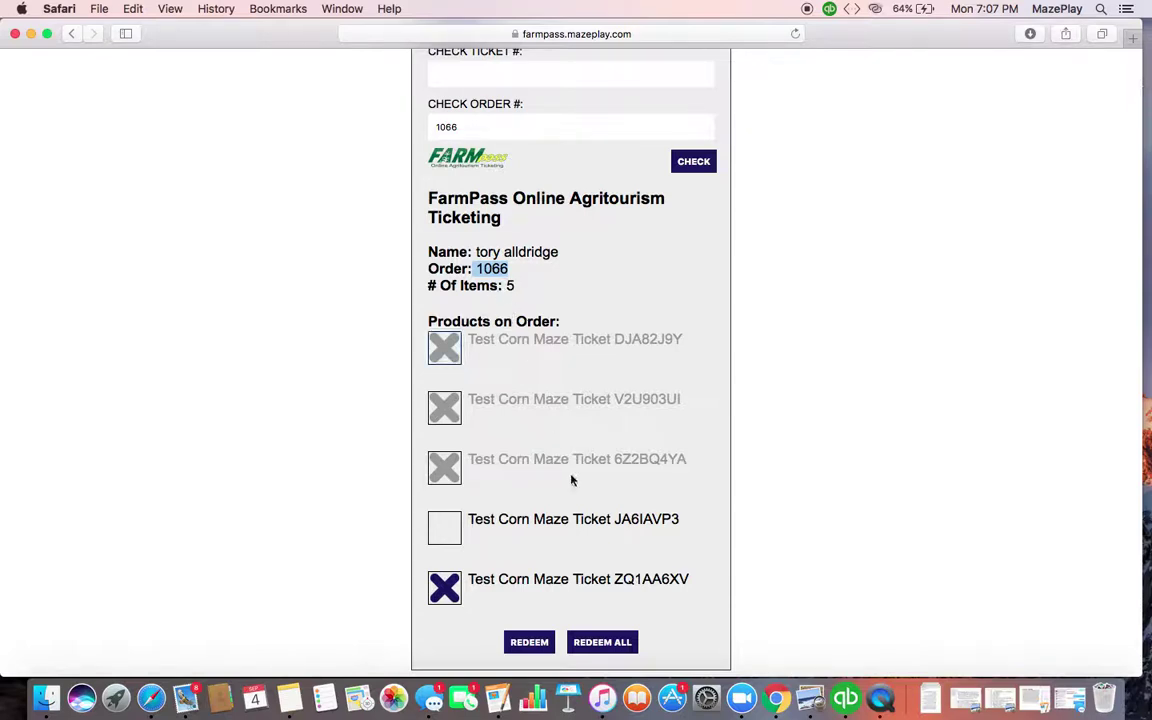
click(690, 519)
mouse_move(691, 519)
mouse_down()
mouse_move(647, 519)
mouse_move(685, 515)
mouse_up()
triple_click(682, 521)
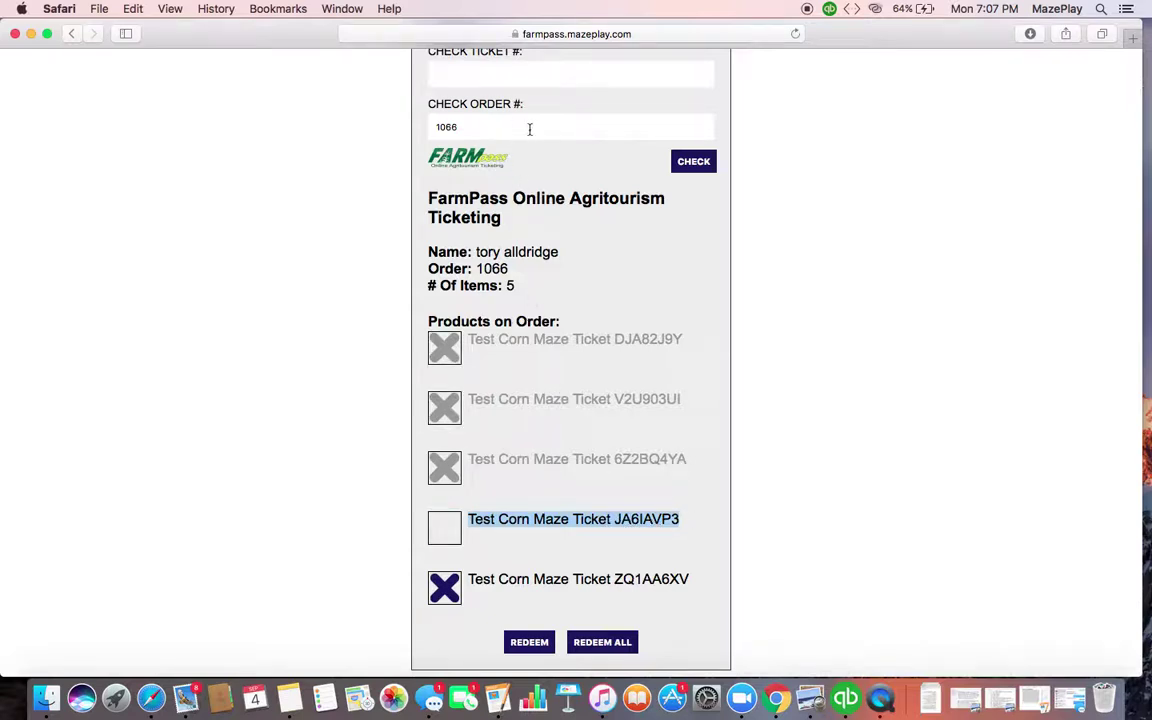
drag(528, 276, 473, 274)
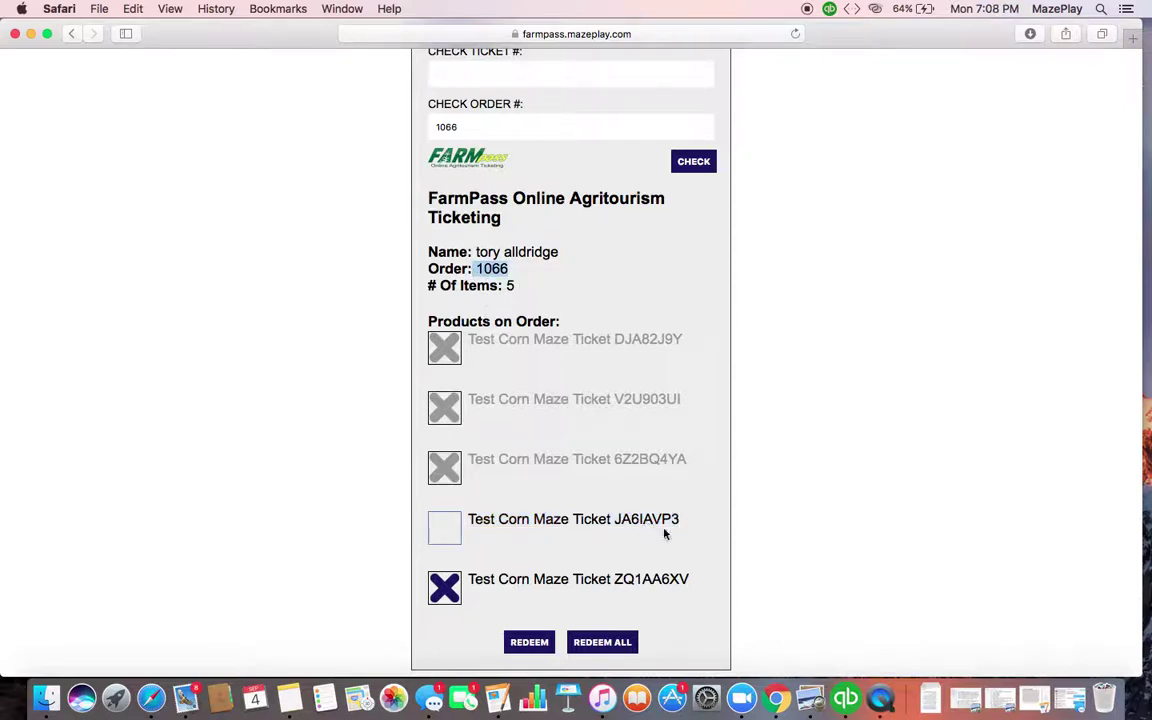
click(695, 523)
triple_click(630, 524)
click(694, 527)
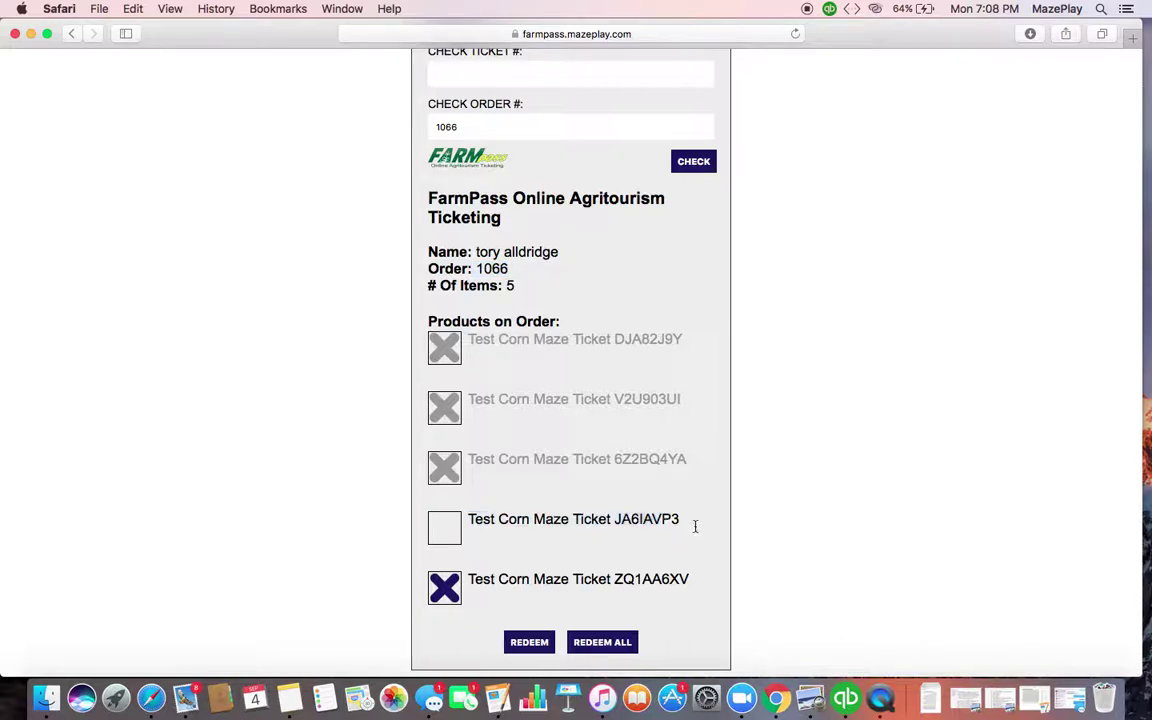
triple_click(680, 520)
click(680, 520)
triple_click(680, 519)
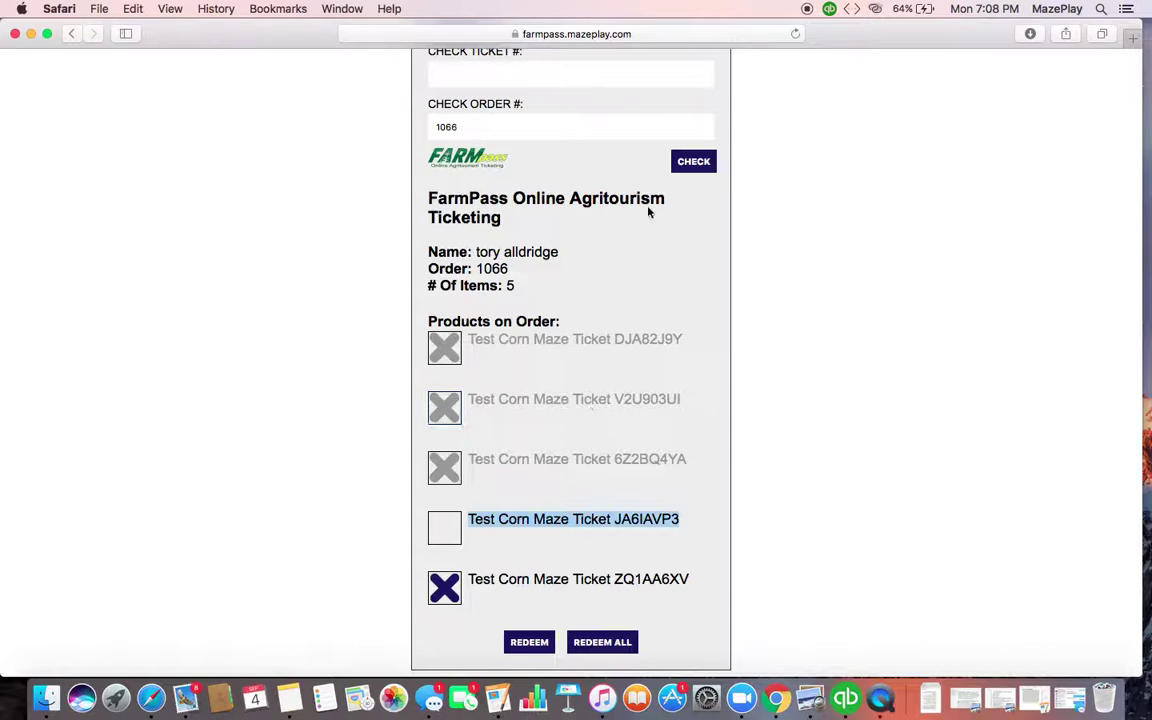
Refresh order 1066 with CHECK and mark JA6IAVP3, leaving ZQ1AA6XV unmarked
click(689, 164)
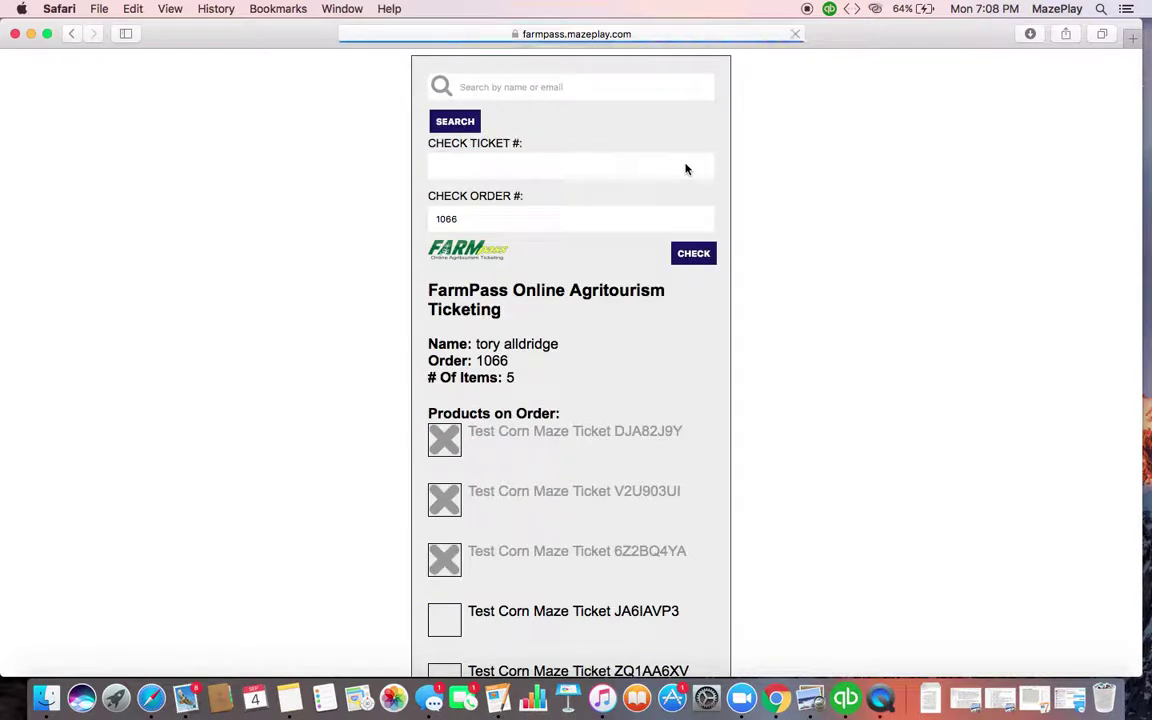
scroll(604, 399, down, 3)
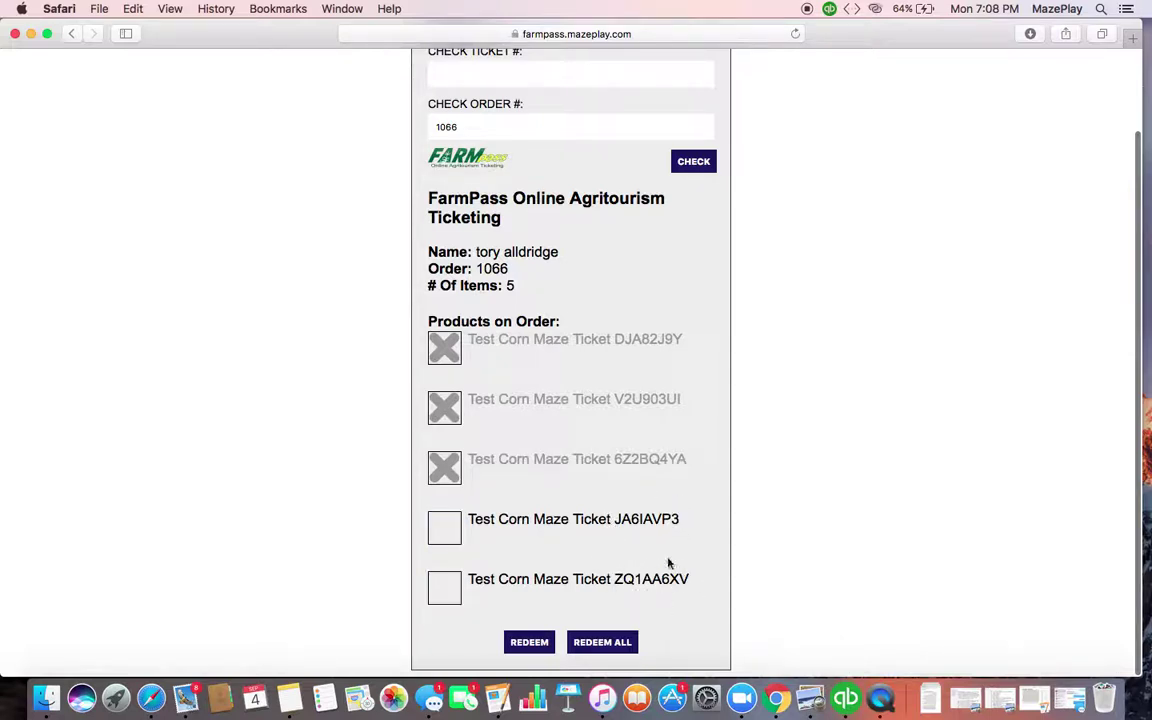
click(450, 533)
click(450, 592)
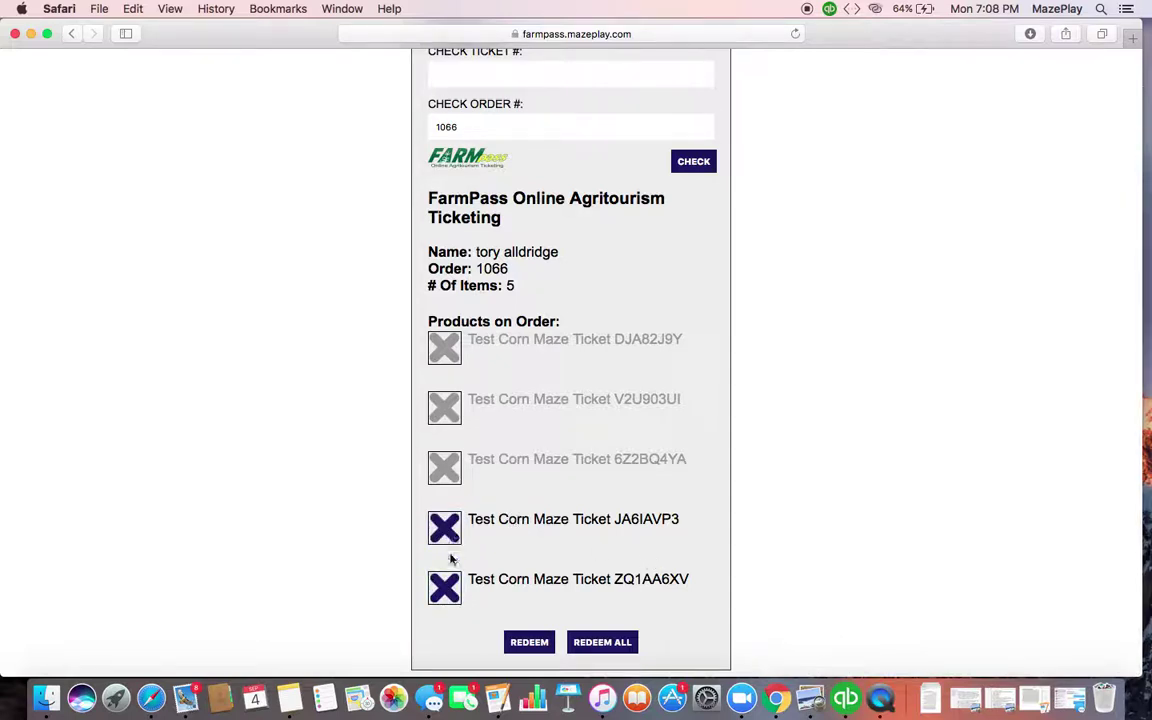
click(450, 555)
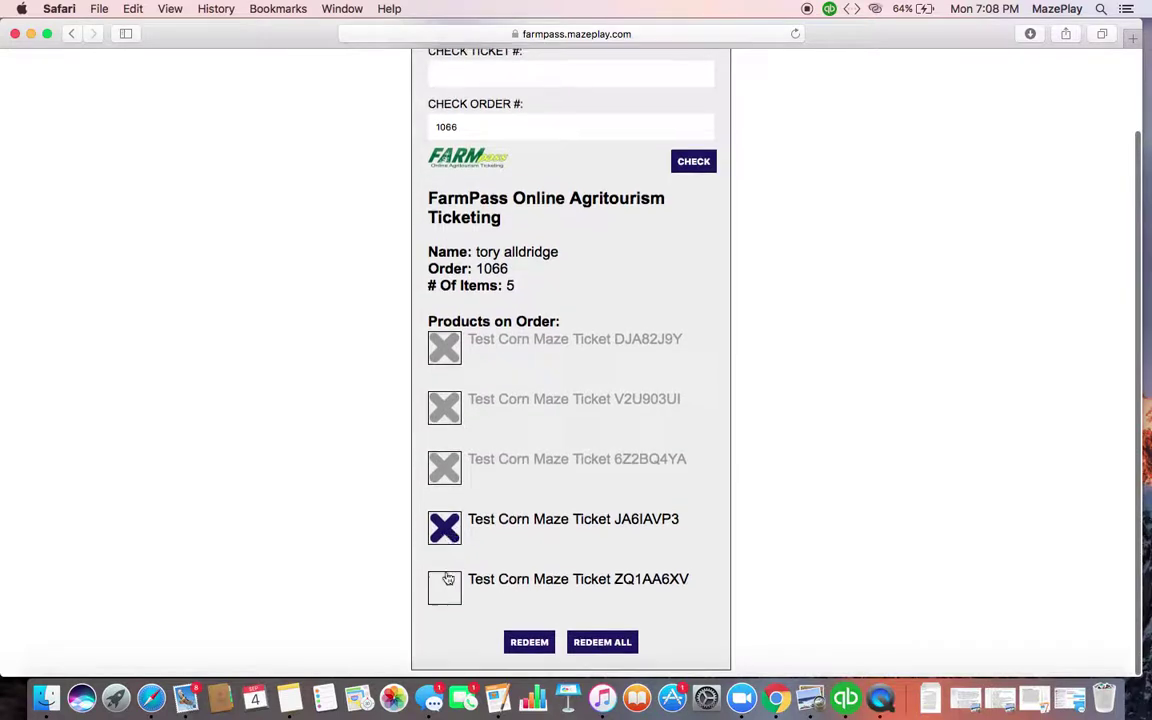
scroll(448, 579, up, 3)
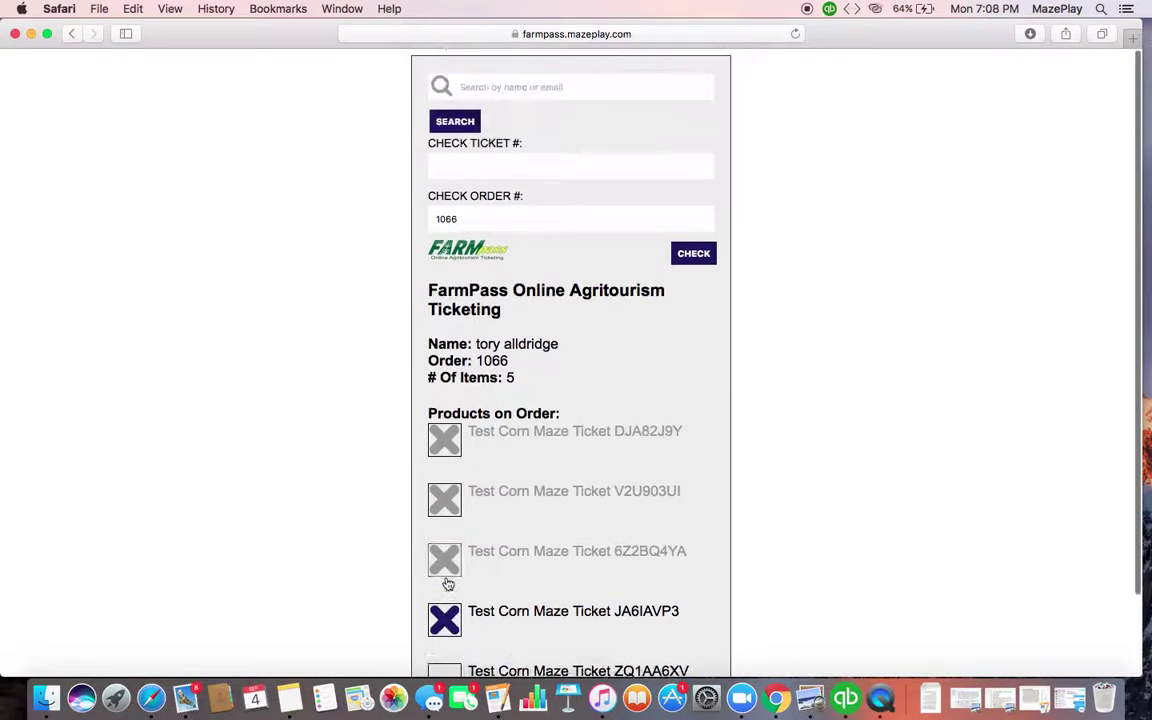
Search orders again by the customer's full email address
click(561, 95)
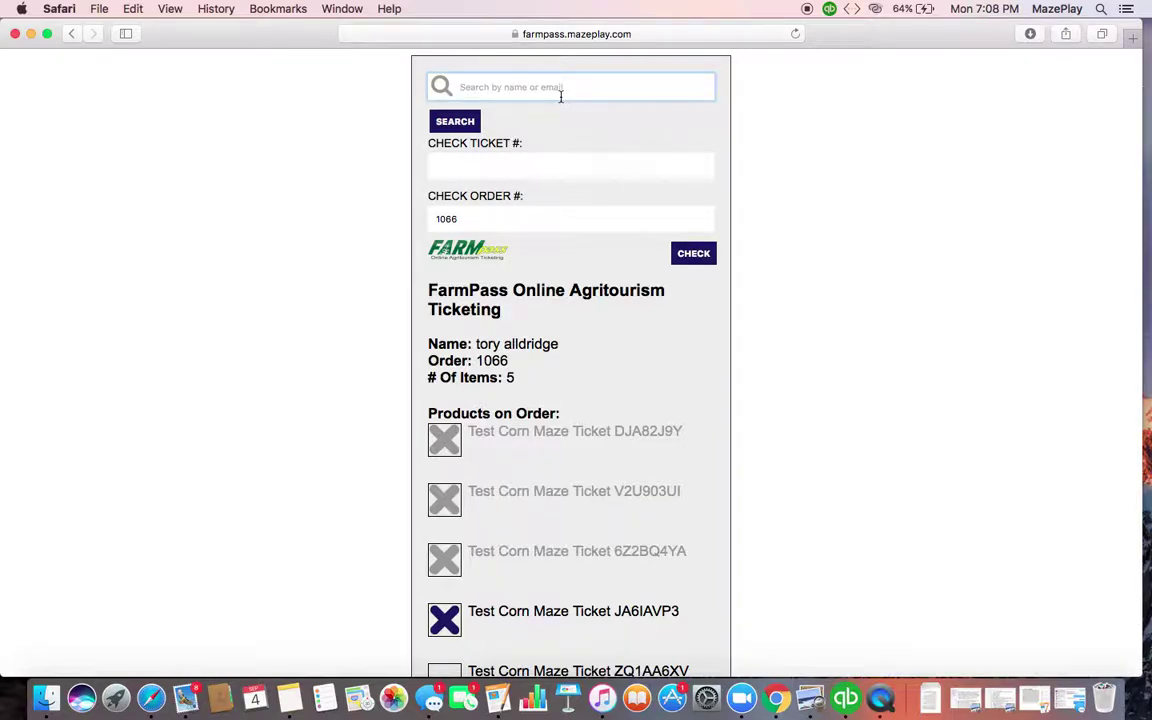
key(Return)
click(511, 89)
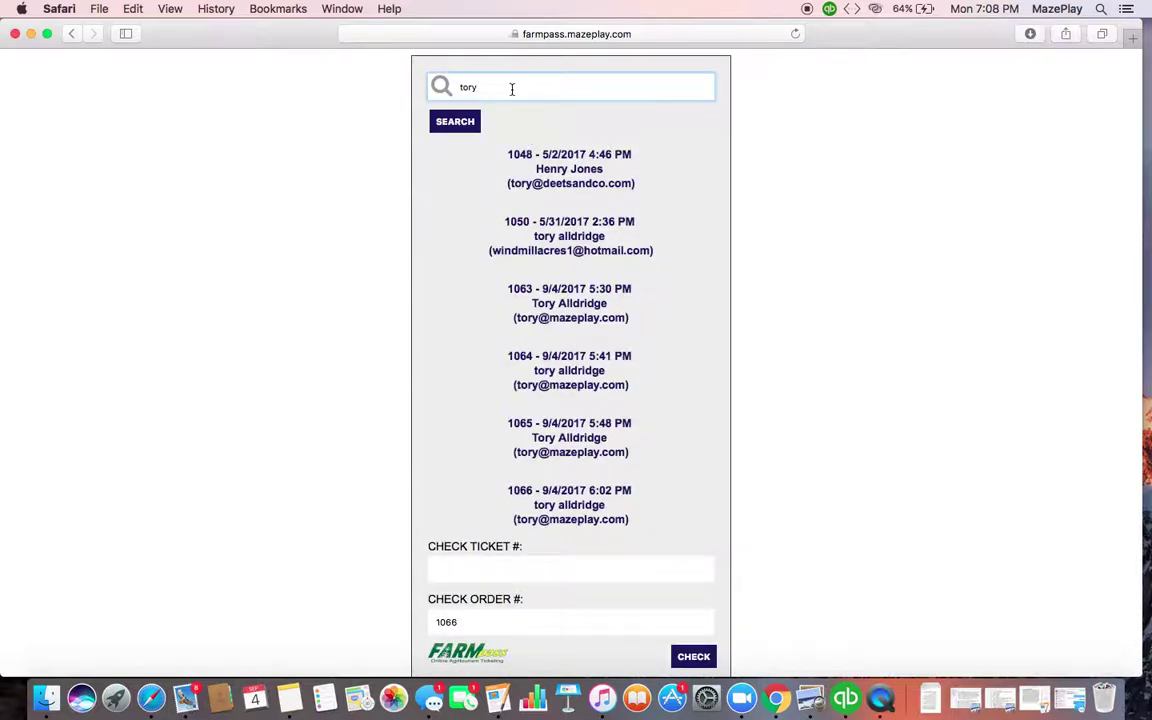
click(455, 121)
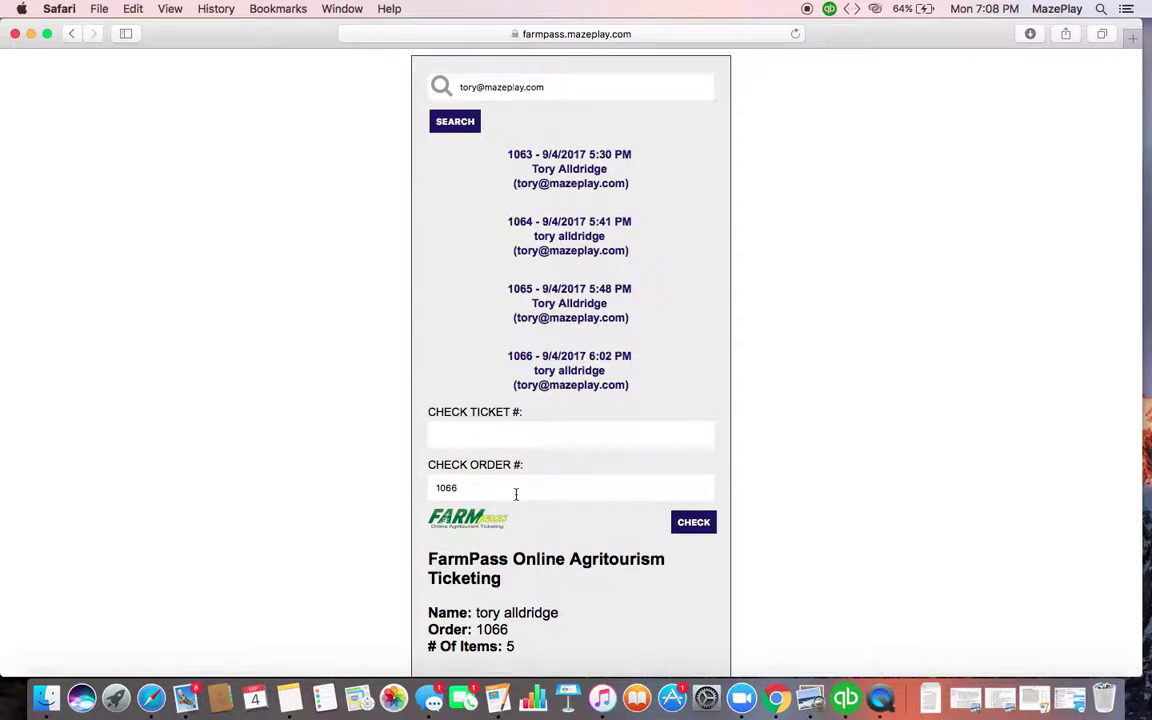
Re-enter 1066 in CHECK ORDER #, check it, and bring up the confirmation email
drag(516, 494, 399, 491)
text(10)
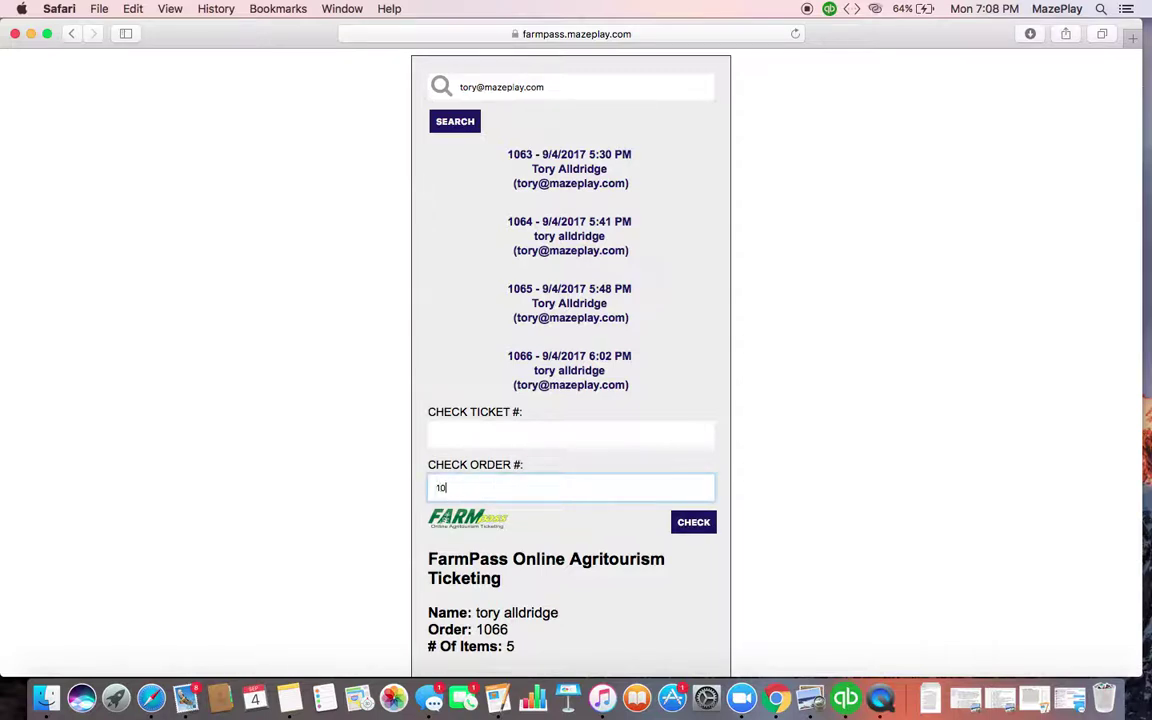
click(702, 525)
scroll(704, 515, down, 6)
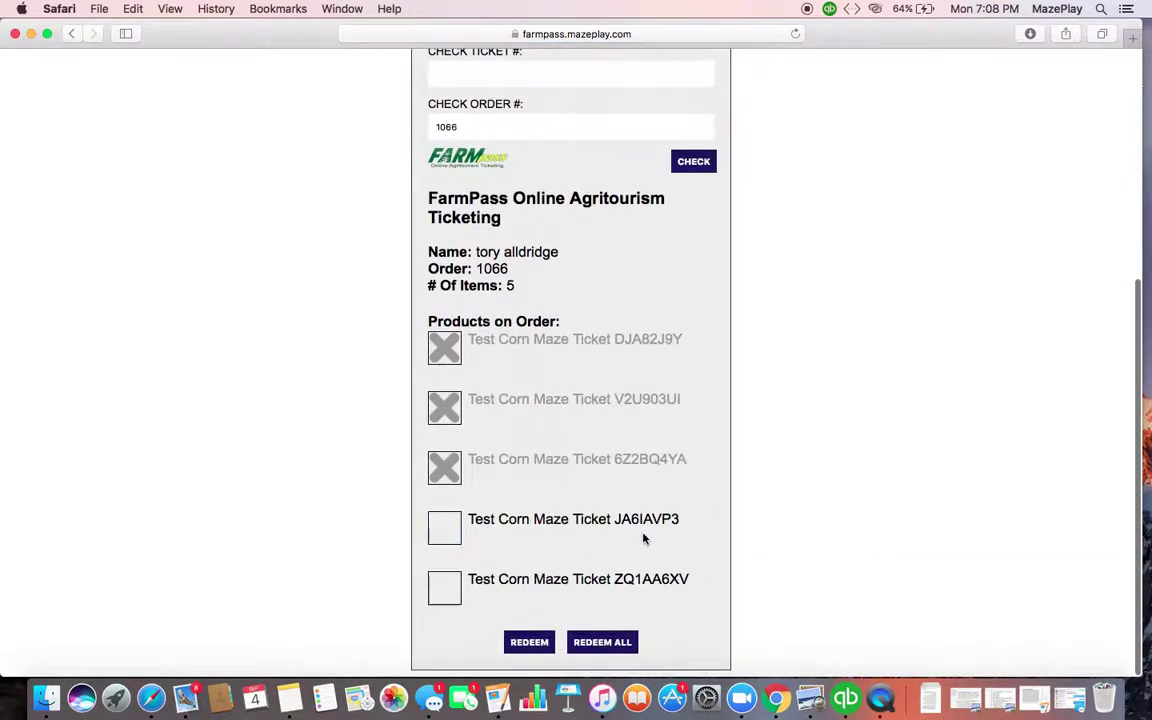
click(185, 697)
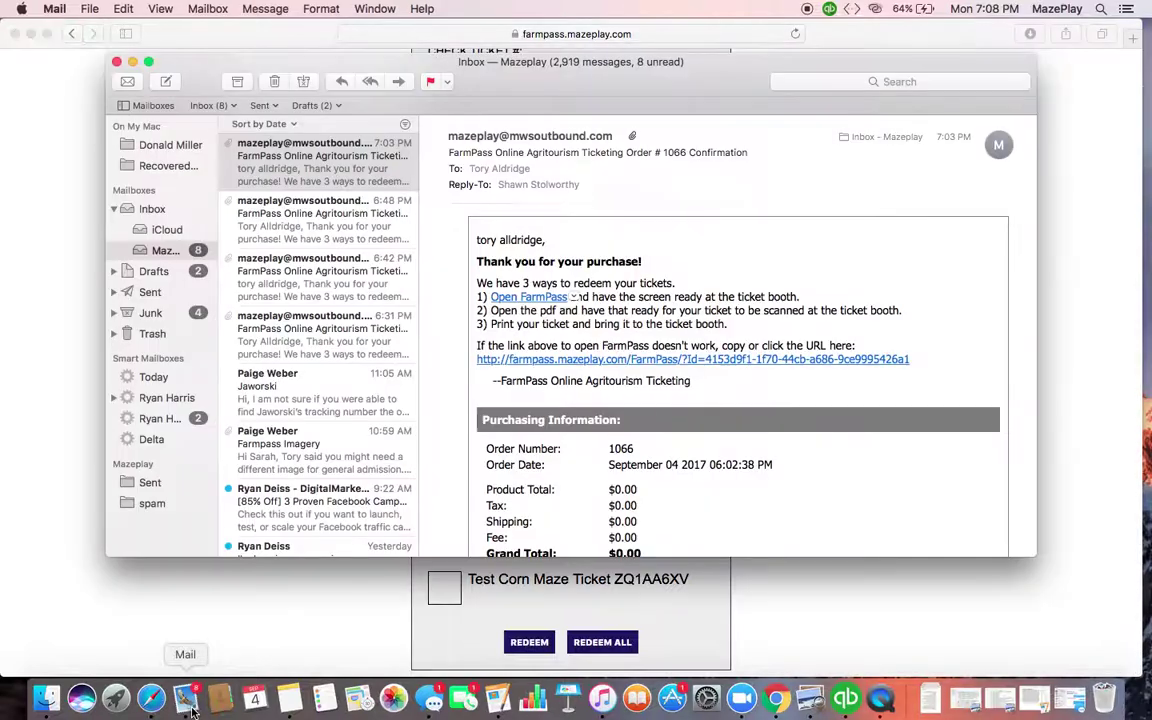
Scroll the email to the five ticket images, then return to FarmPass's top
scroll(580, 444, down, 10)
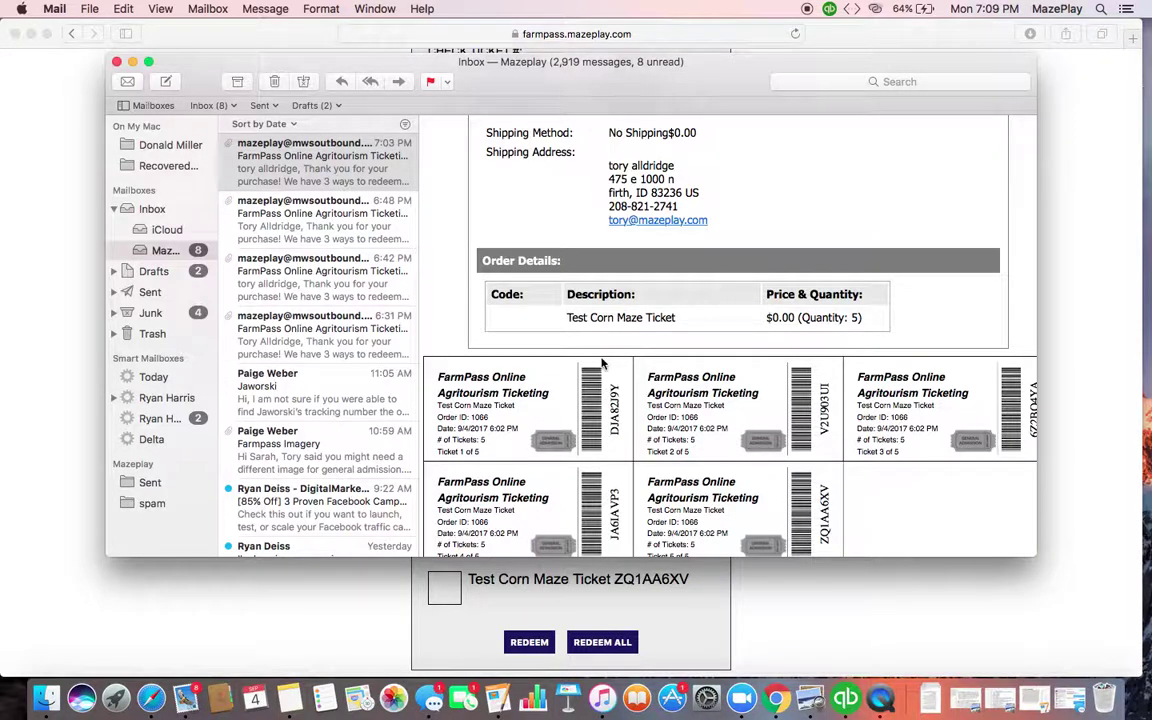
click(377, 633)
scroll(377, 633, up, 5)
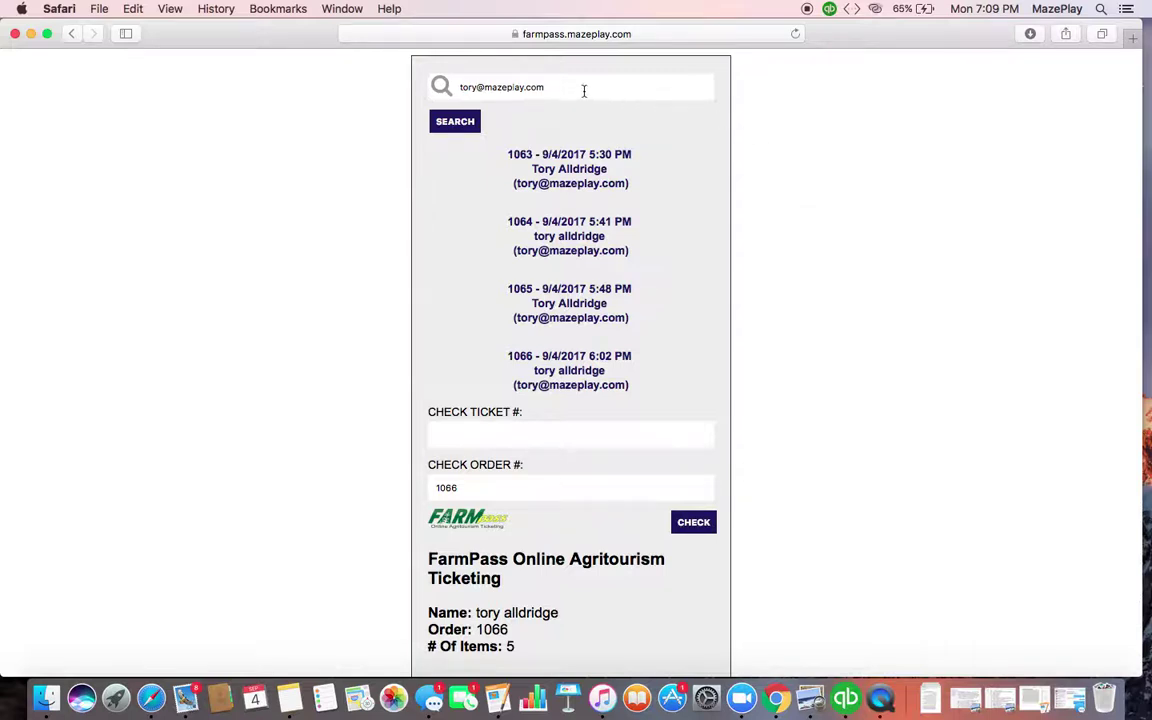
drag(579, 84, 432, 87)
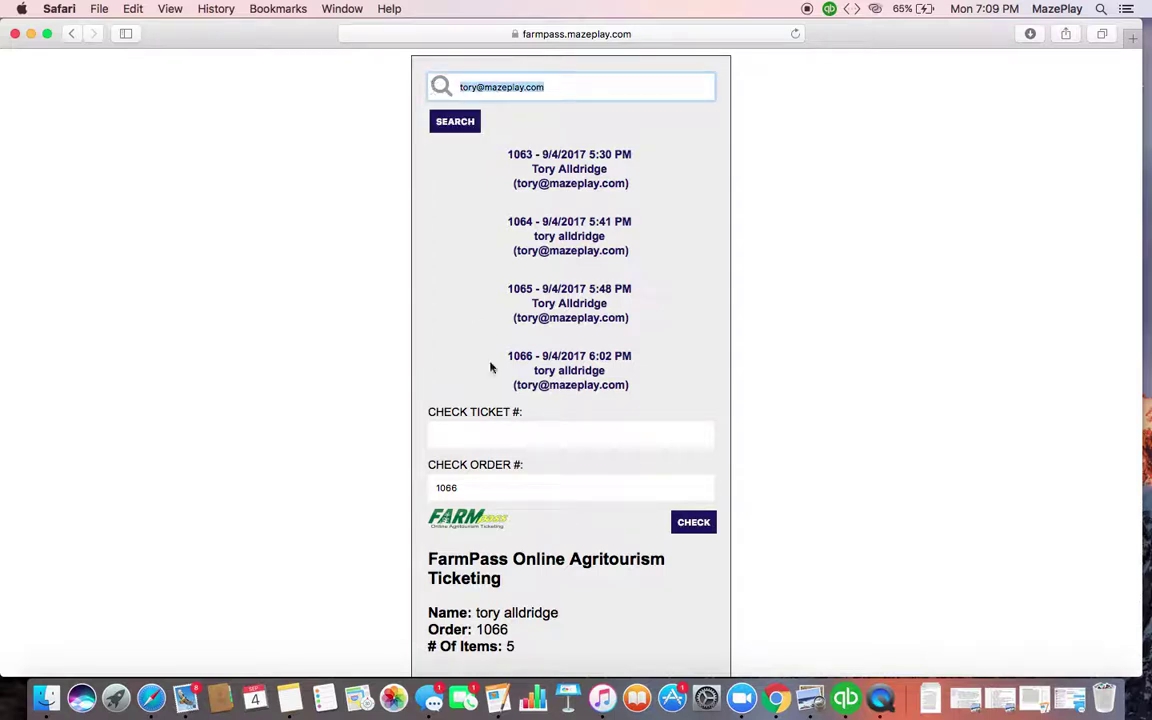
scroll(453, 480, down, 5)
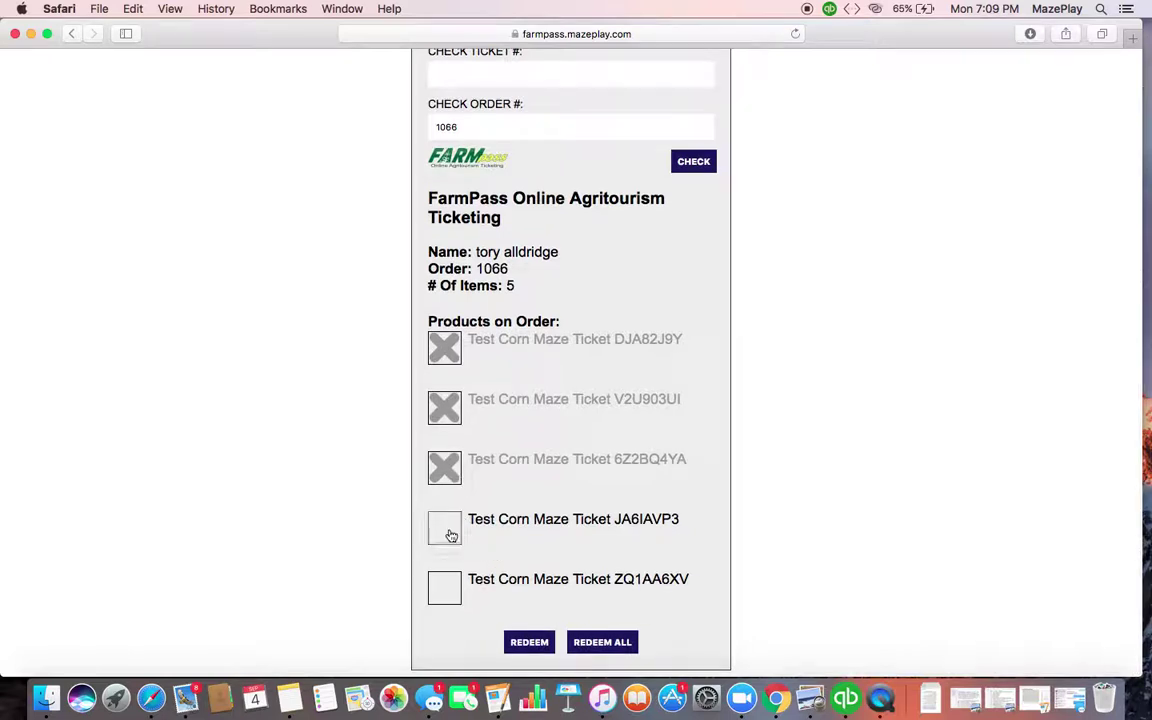
click(447, 533)
click(452, 591)
click(530, 642)
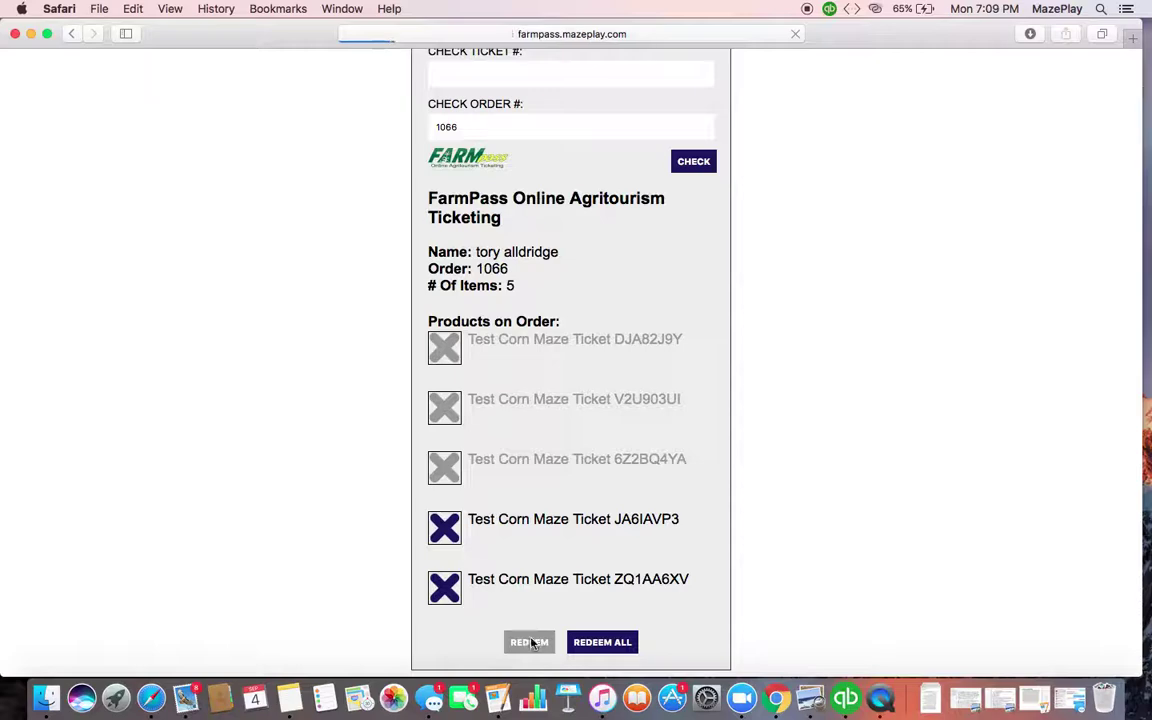
click(188, 698)
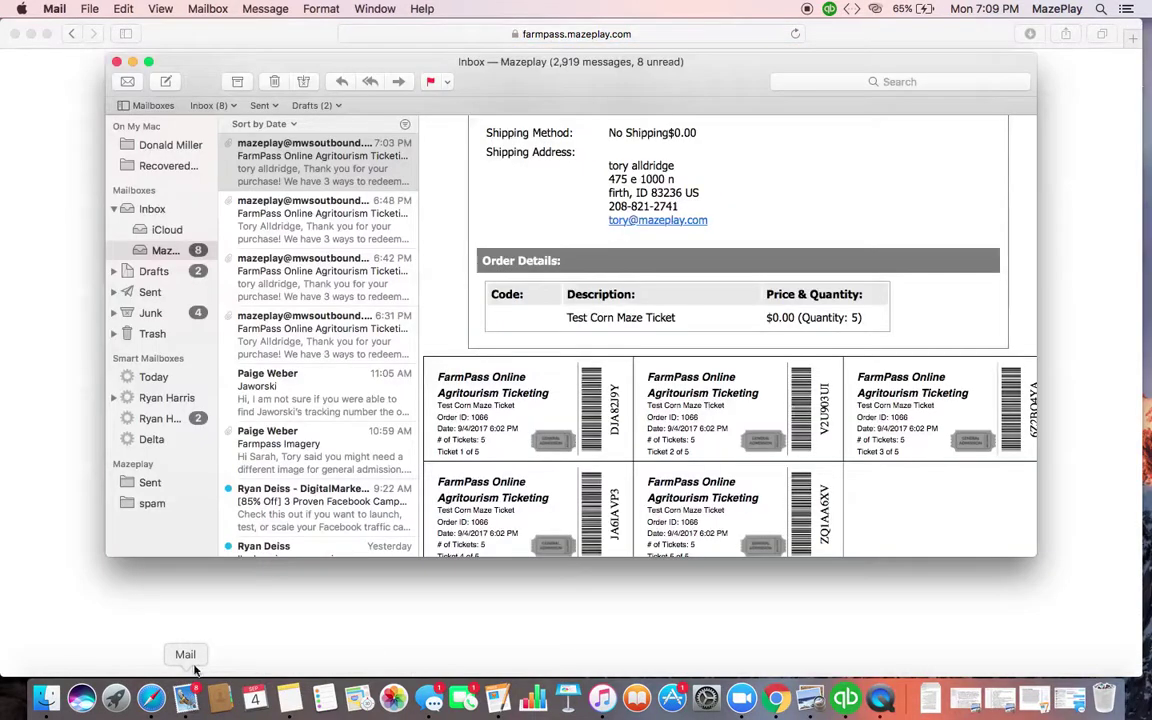
Follow the email's Open FarmPass link to open a new FarmPass tab
scroll(575, 300, up, 10)
scroll(575, 311, down, 1)
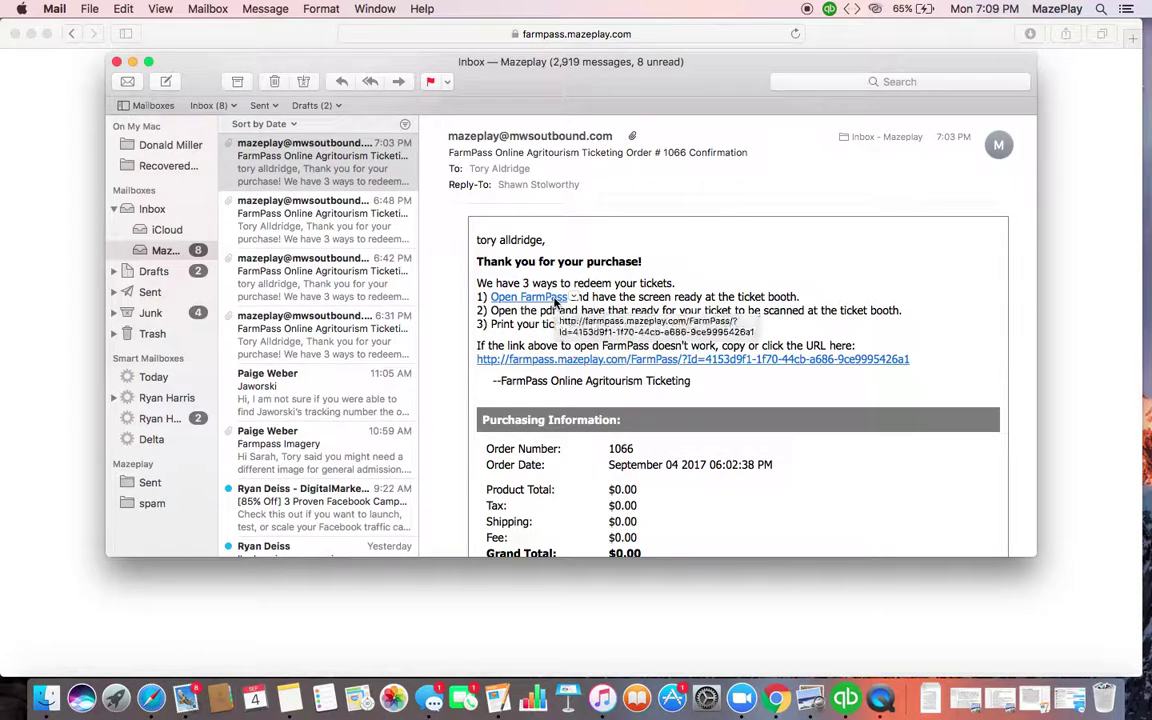
click(556, 300)
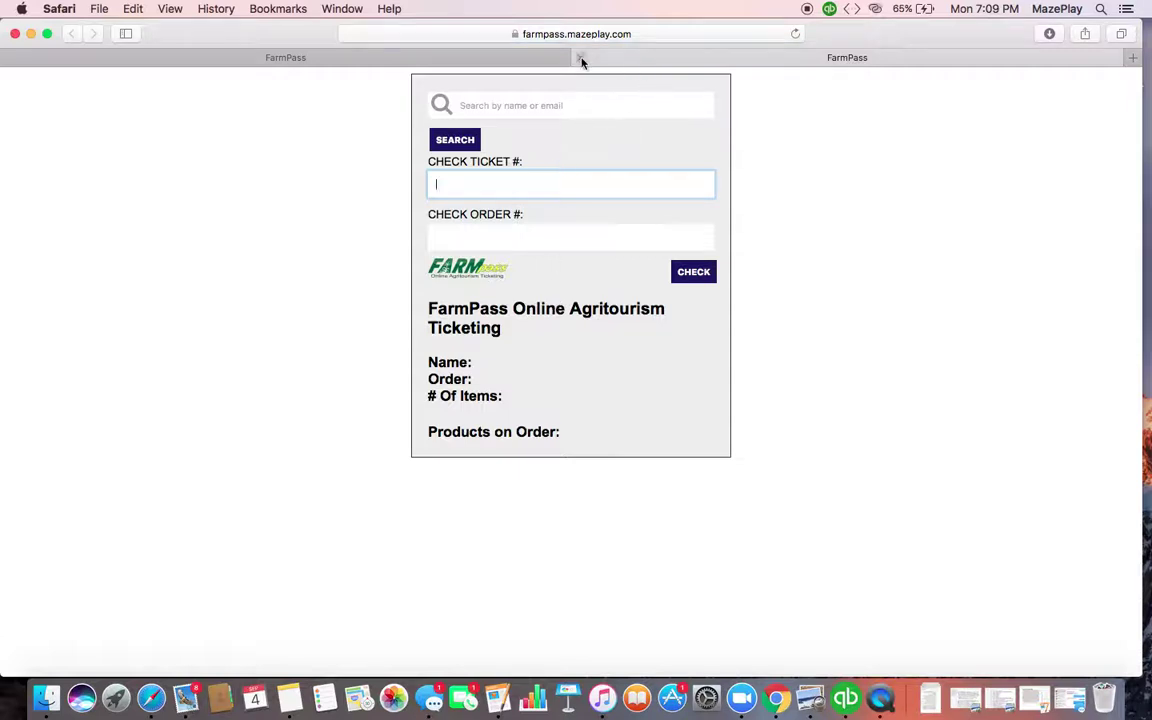
Close the extra tab and load the FarmPass home page by trimming the address
click(582, 60)
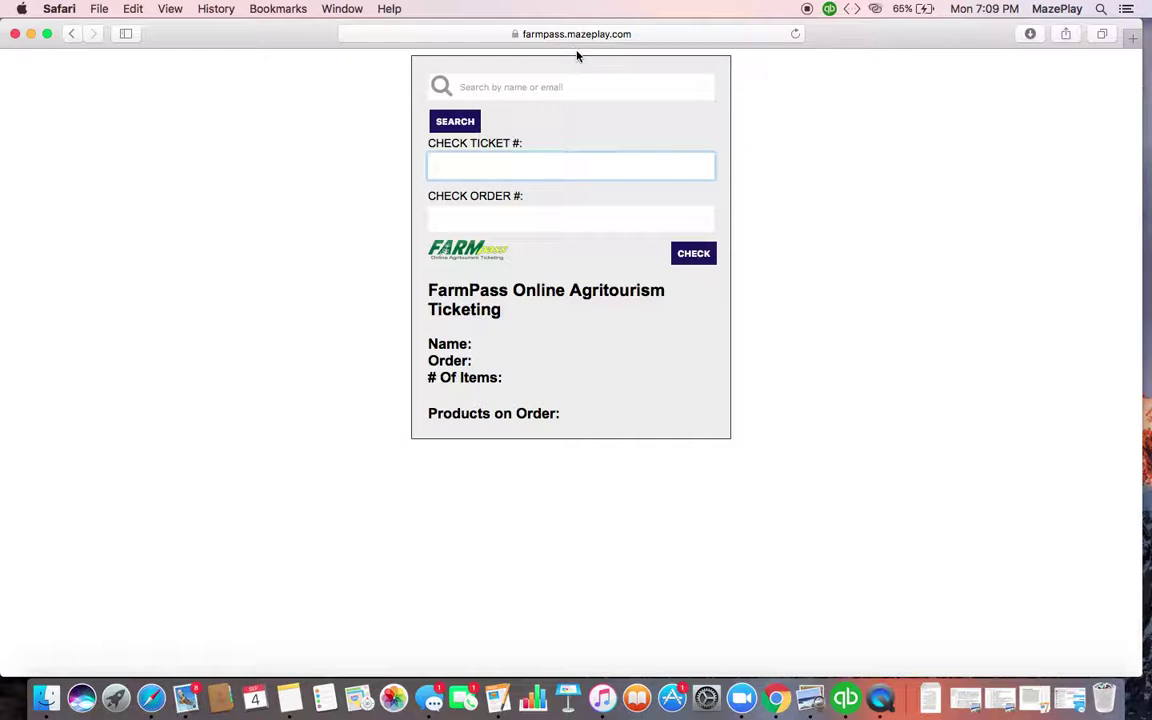
click(580, 35)
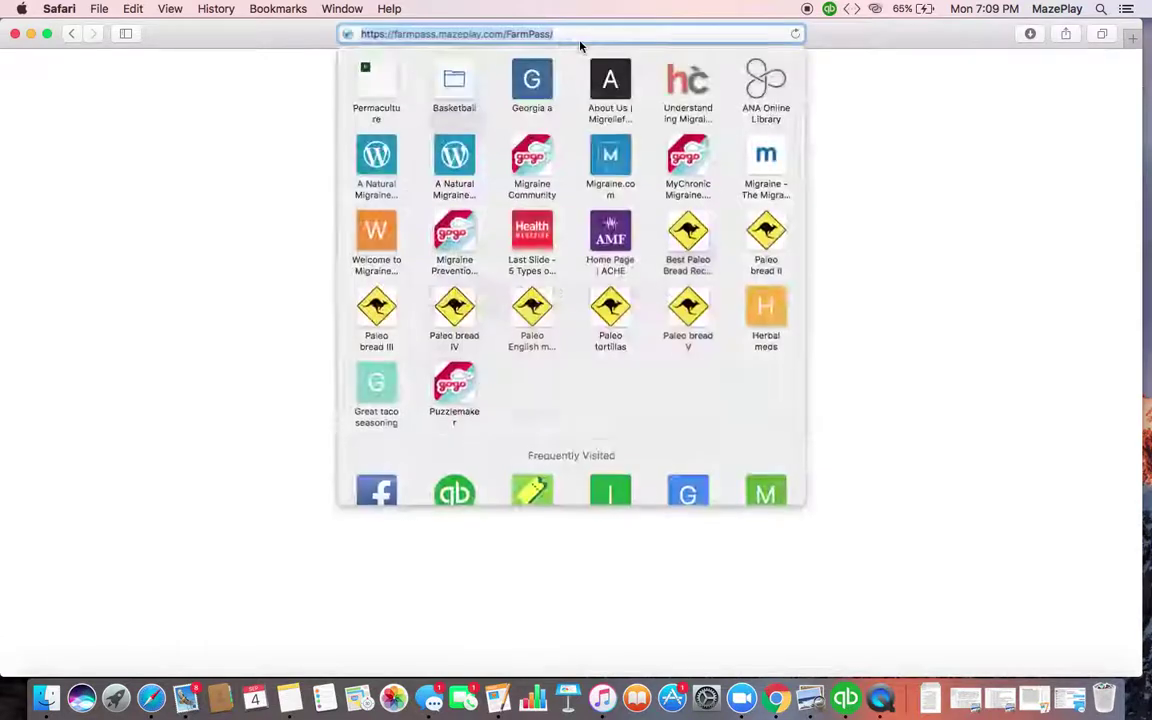
click(582, 34)
key(BackSpace)
key(BackSpace)
key(BackSpace)
key(BackSpace)
key(BackSpace)
key(BackSpace)
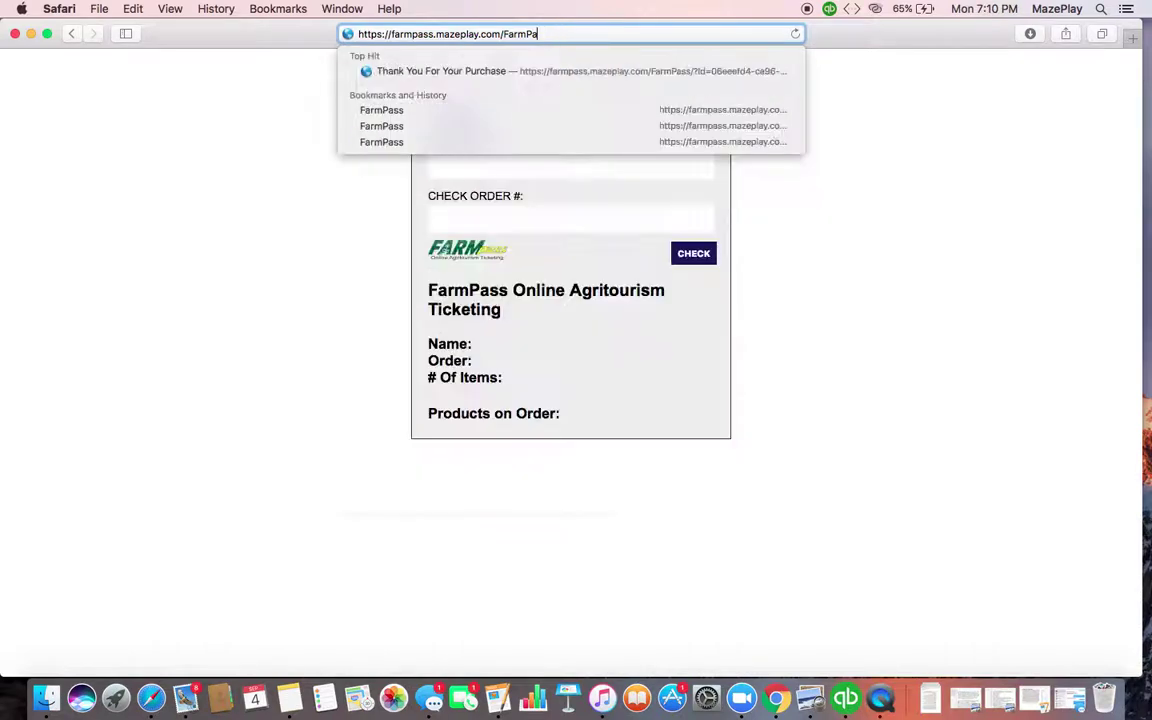
key(BackSpace)
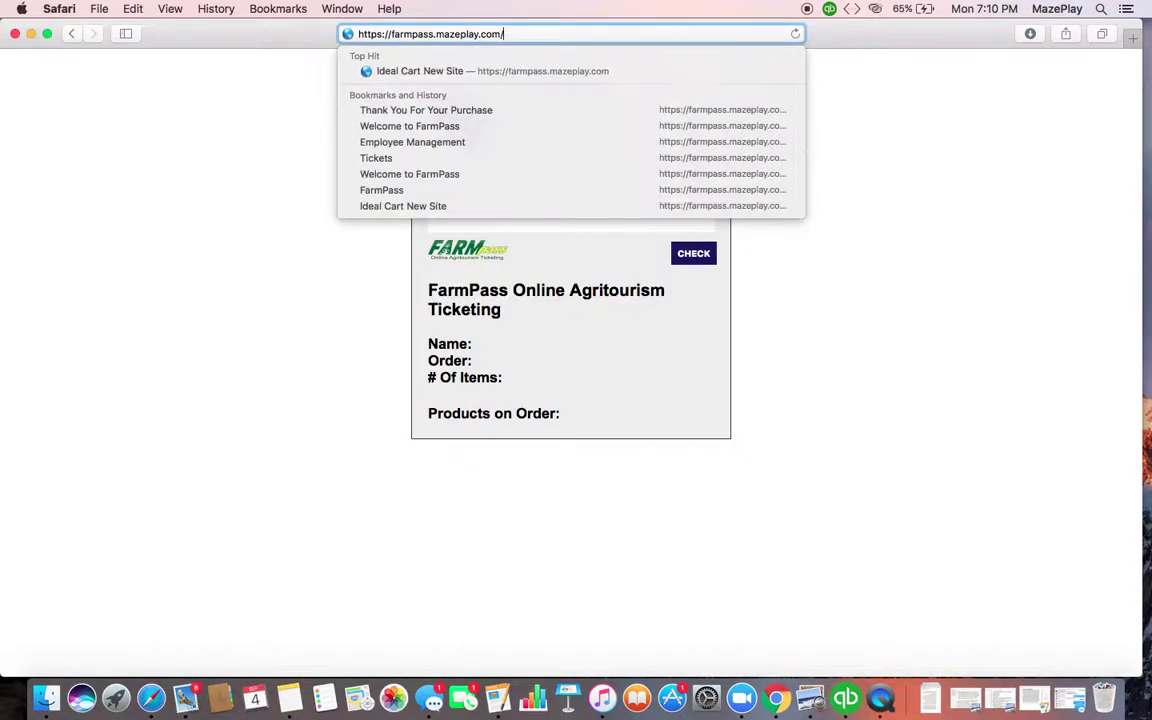
key(Return)
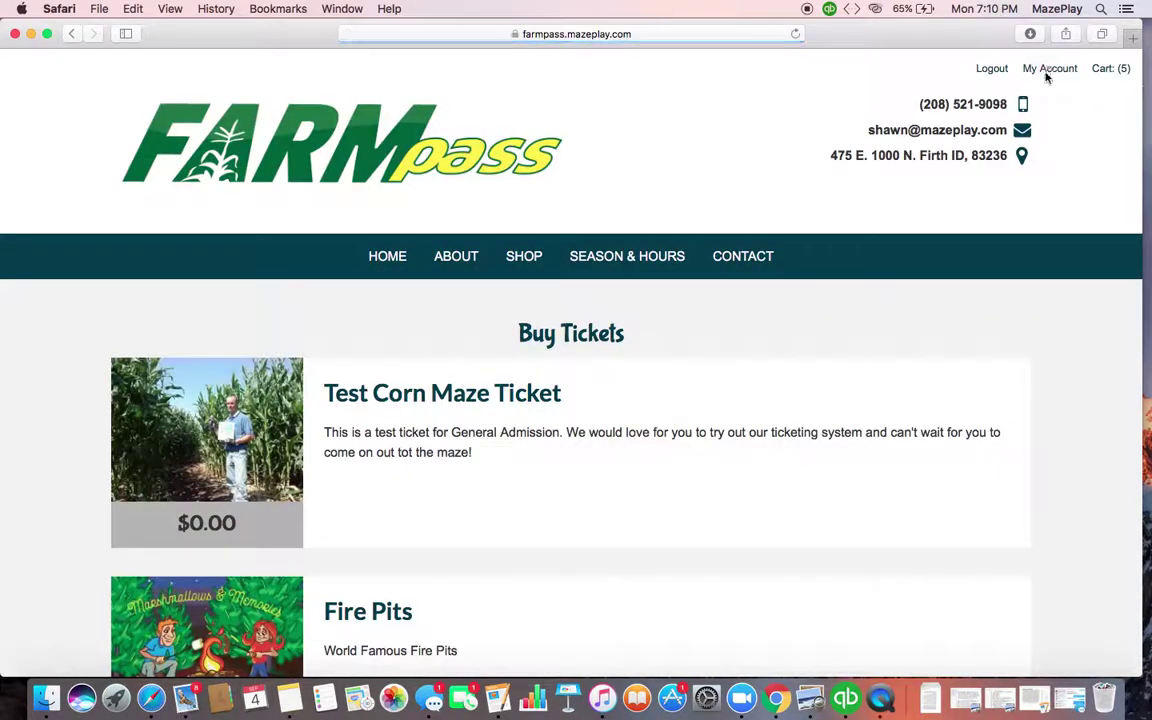
Log out of FarmPass and reopen order 1066's ticket page from the email
click(992, 70)
click(183, 702)
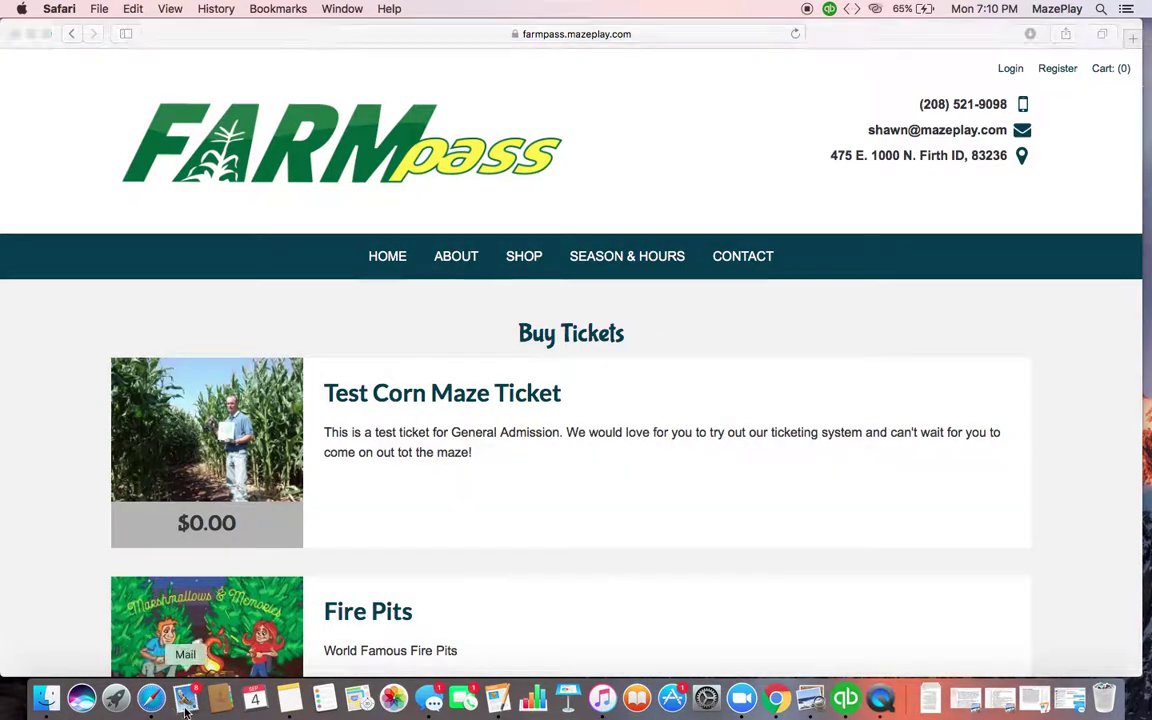
click(538, 299)
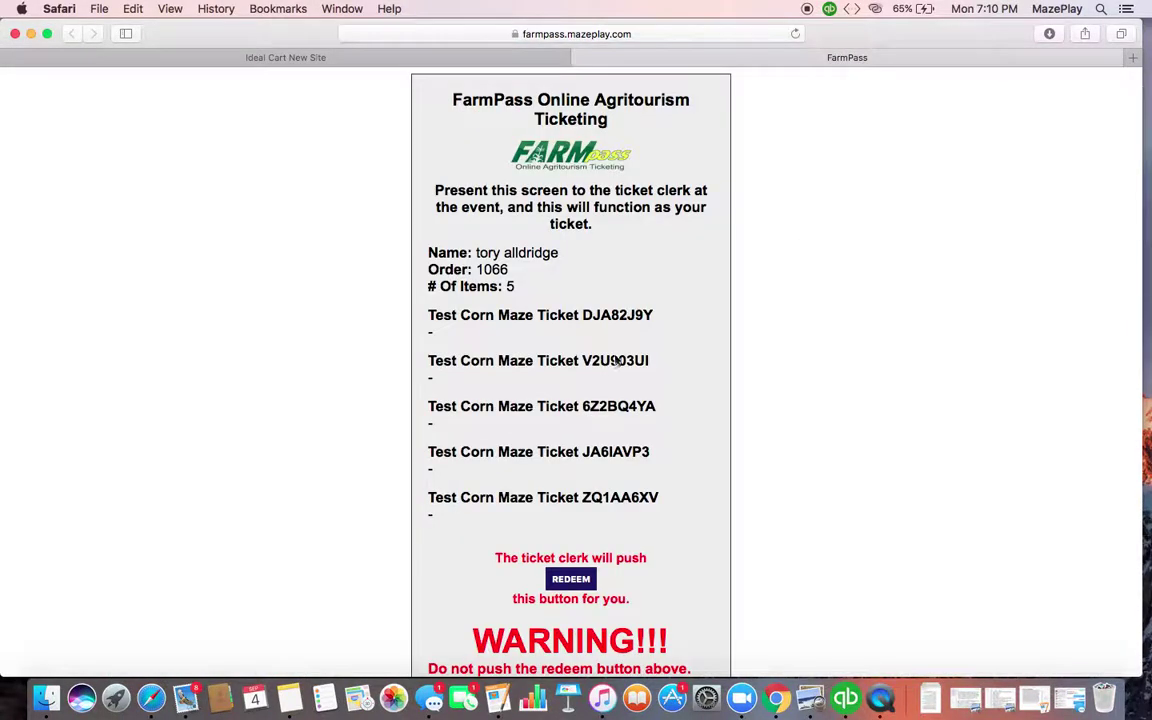
Redeem order 1066 from the customer screen and submit, leaving all five tickets redeemed
scroll(659, 378, down, 3)
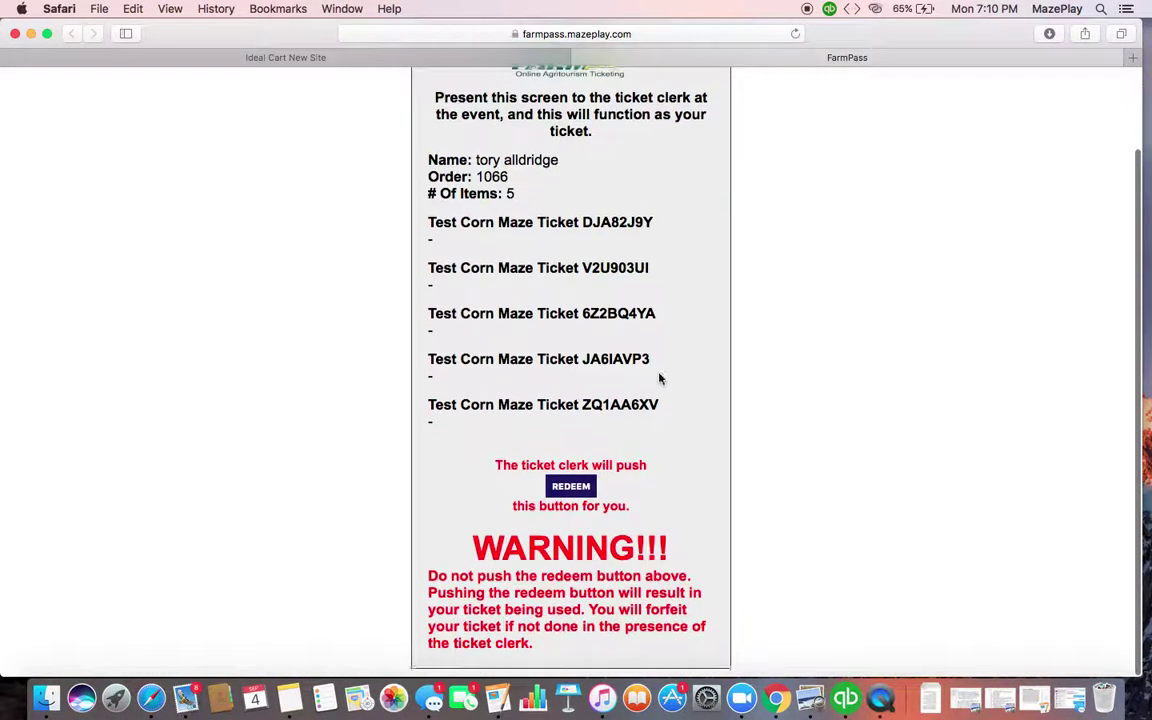
click(567, 497)
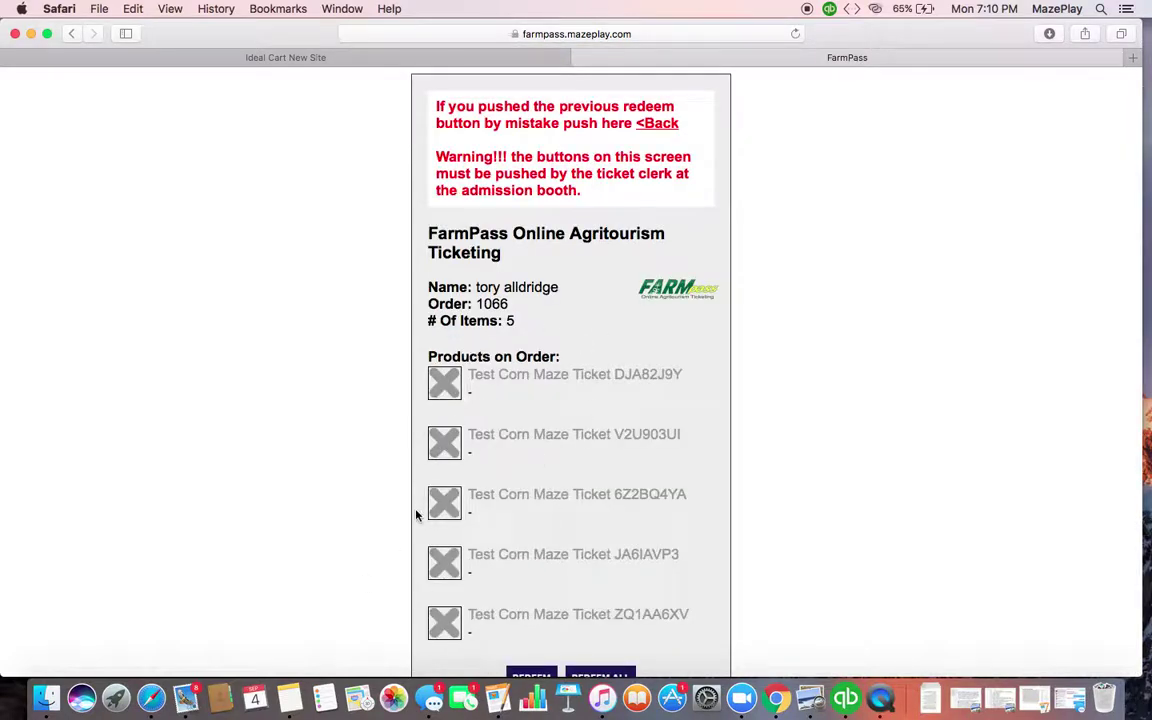
scroll(417, 515, down, 2)
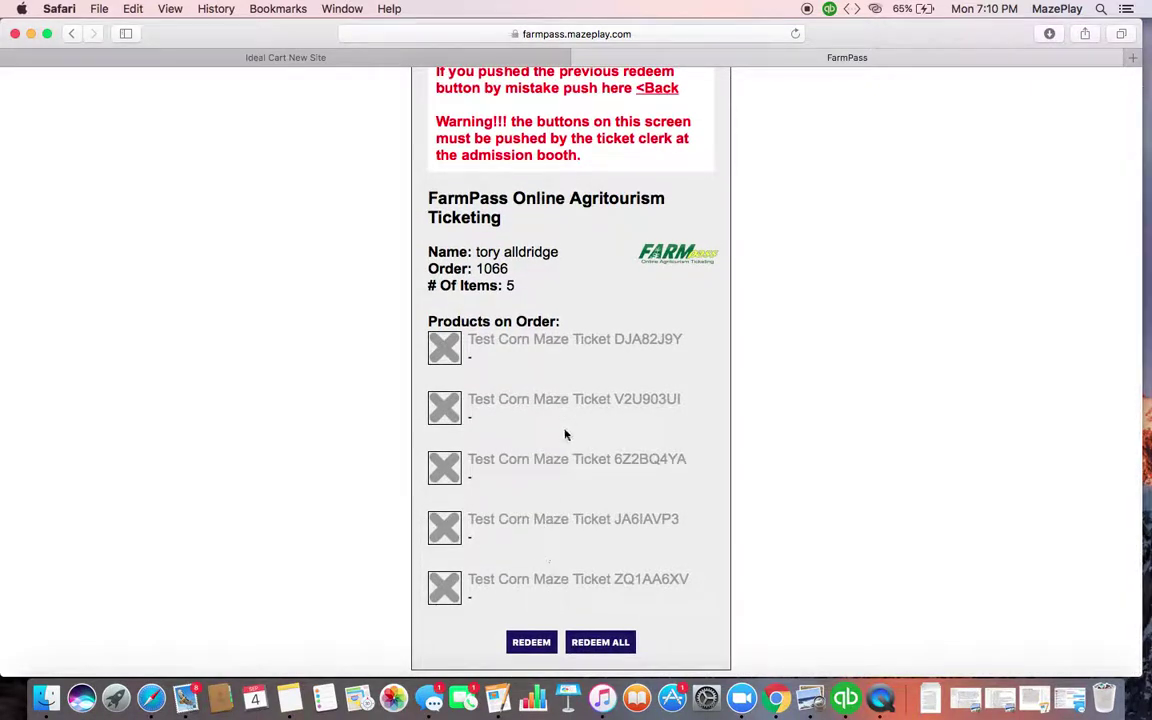
scroll(566, 437, up, 2)
scroll(566, 437, down, 2)
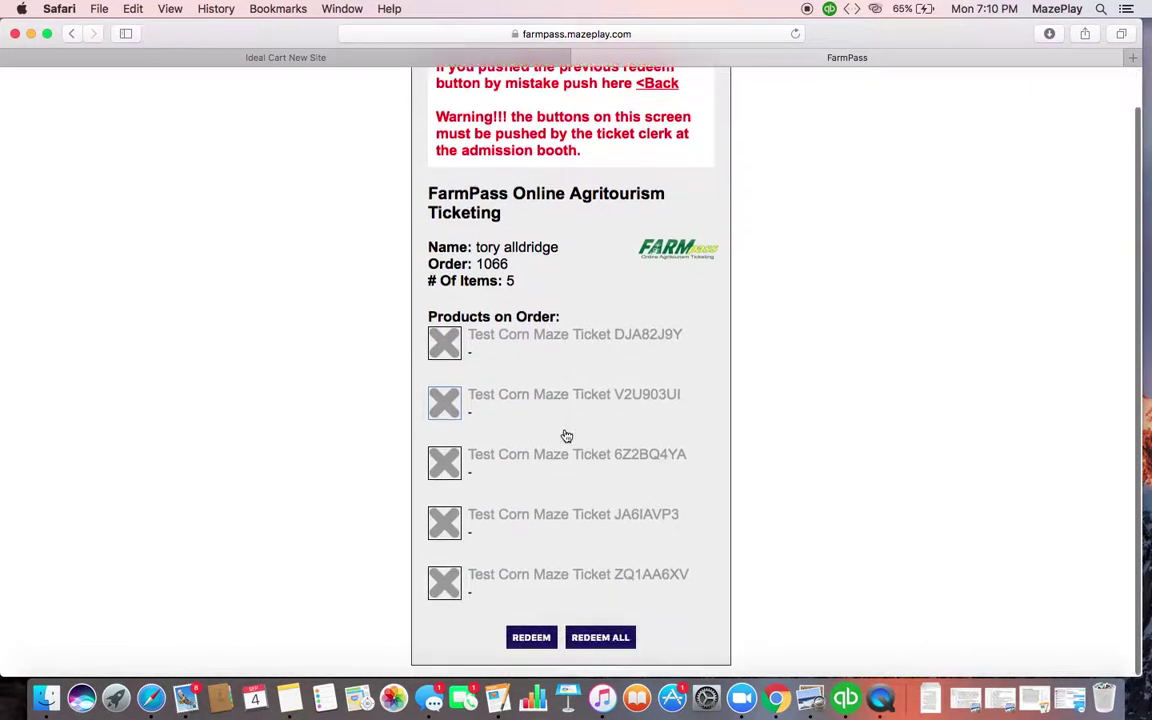
click(535, 642)
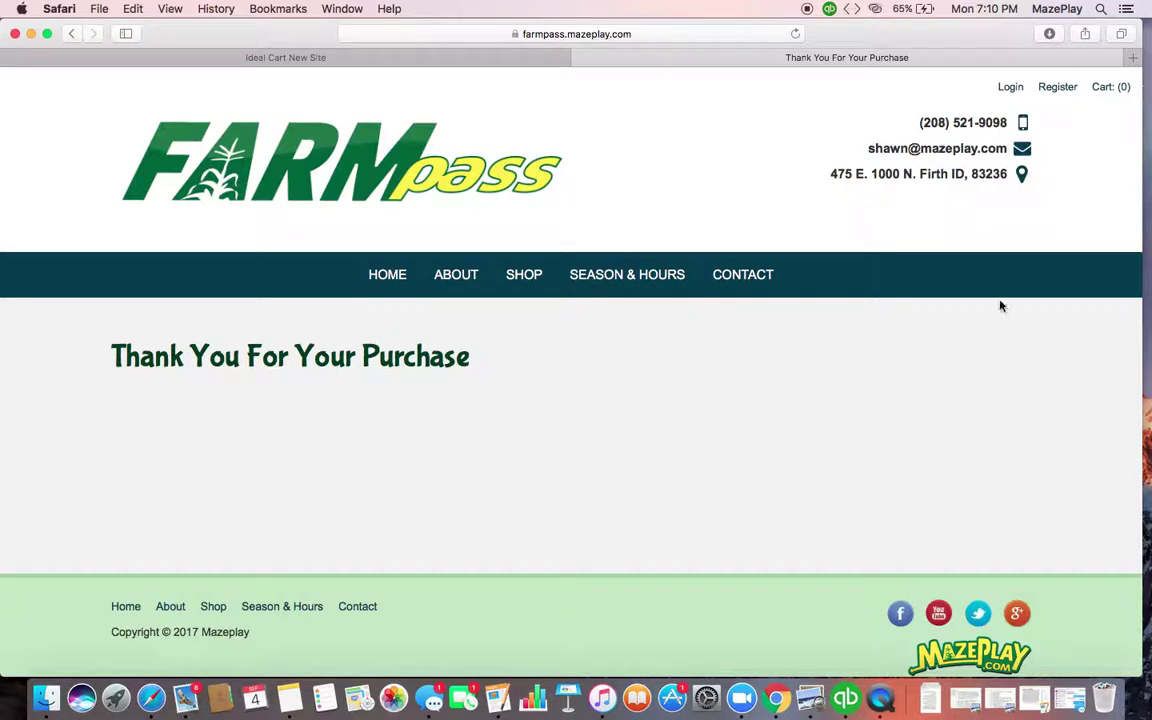
Open the FarmPass login form and clear the saved address from the Email field
click(1020, 93)
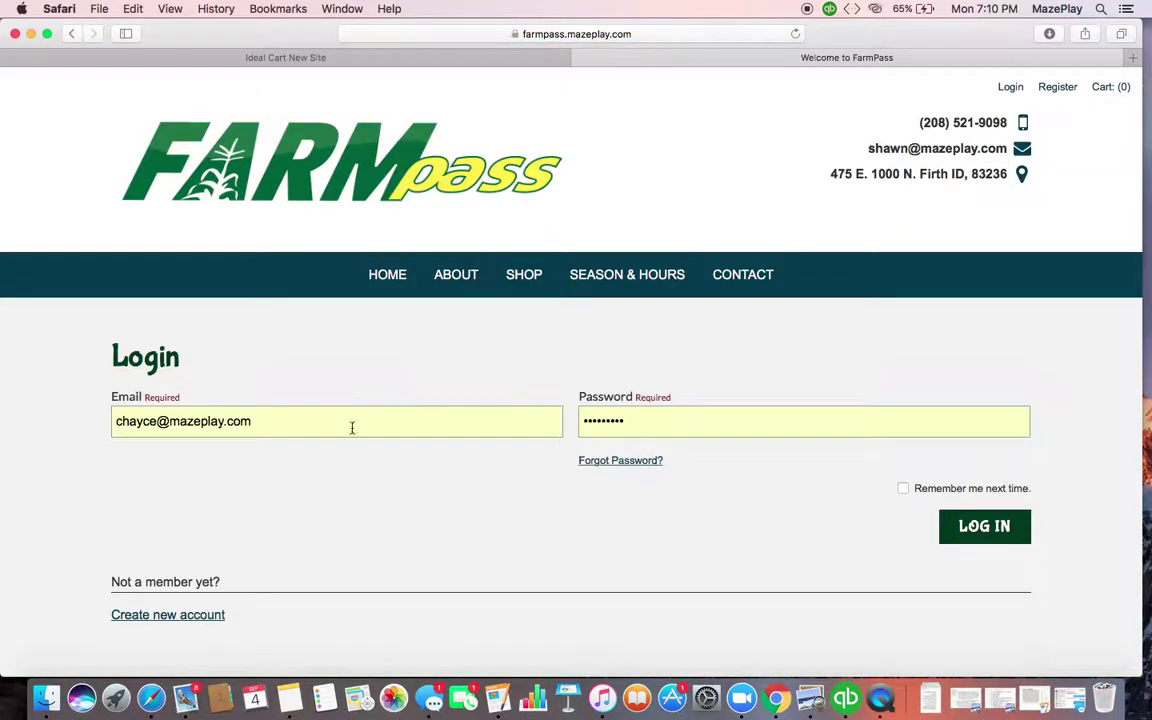
click(252, 423)
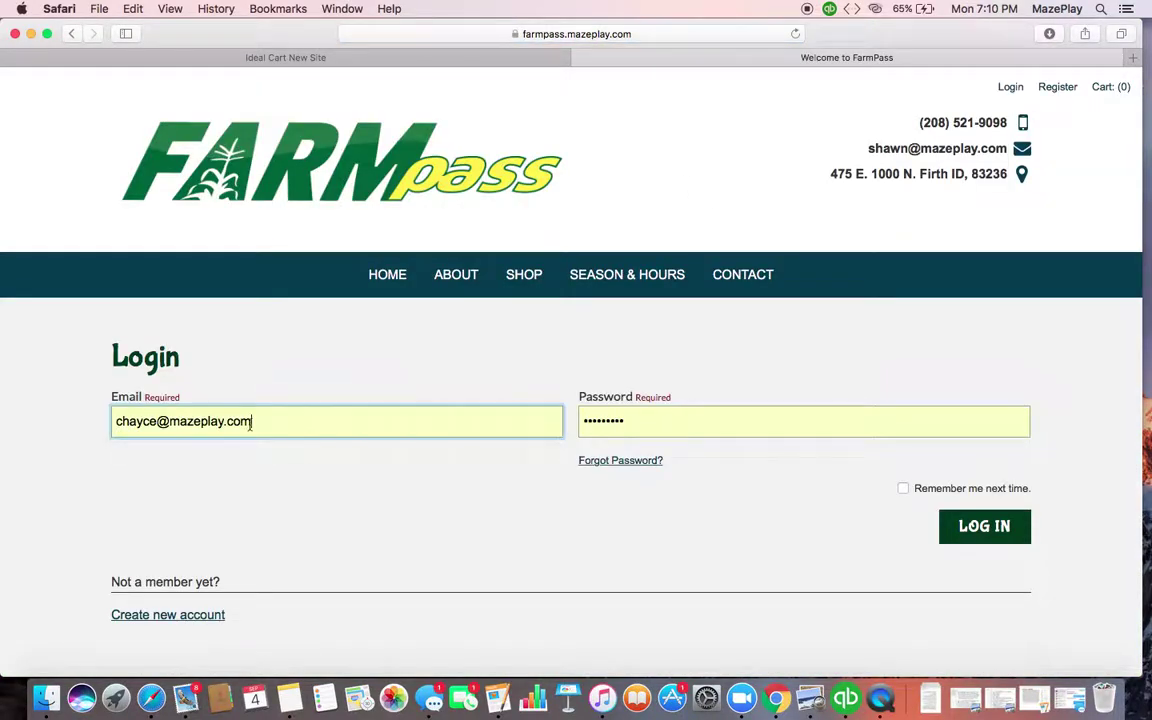
double_click(242, 423)
key(BackSpace)
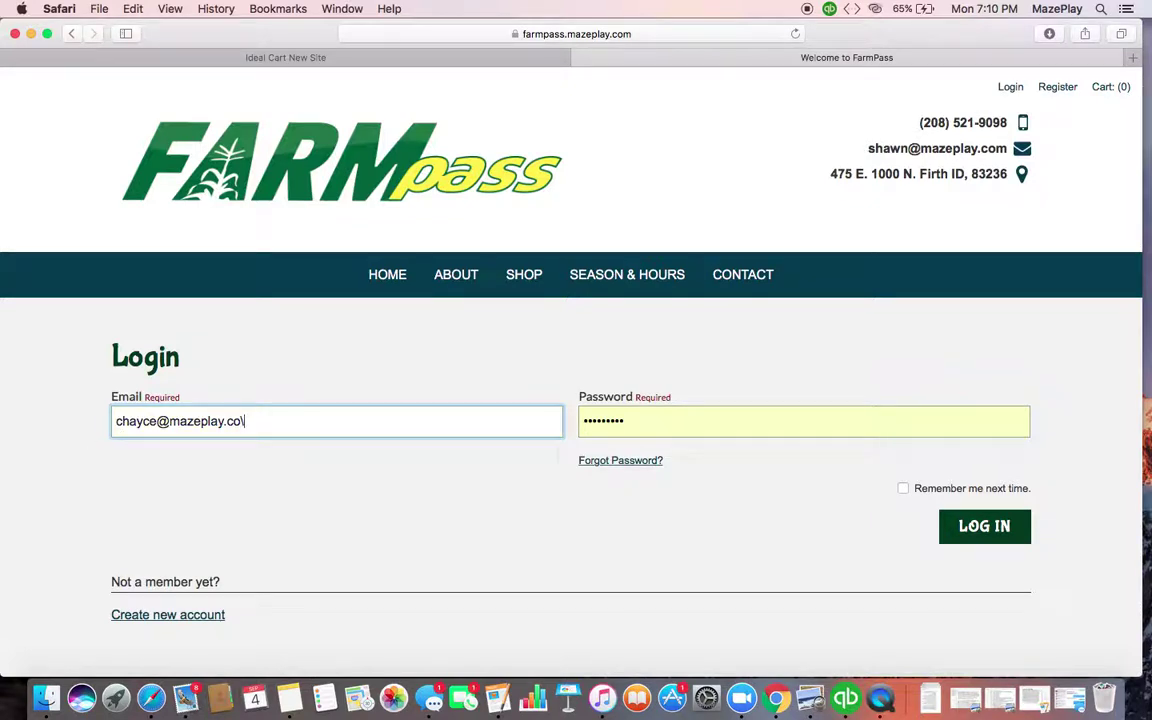
key(BackSpace)
key(BackSpace)
key(BackSpace)
key(BackSpace)
key(BackSpace)
key(BackSpace)
key(BackSpace)
key(BackSpace)
key(BackSpace)
key(BackSpace)
key(BackSpace)
key(BackSpace)
key(BackSpace)
key(BackSpace)
key(BackSpace)
key(BackSpace)
key(BackSpace)
key(BackSpace)
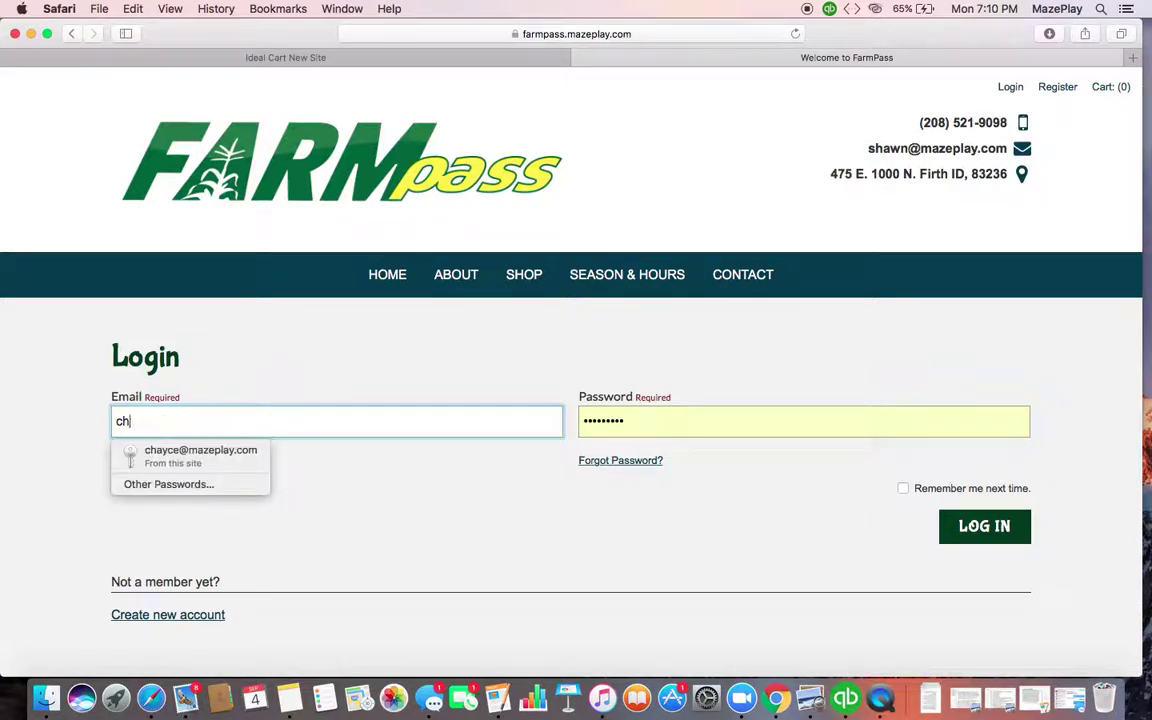
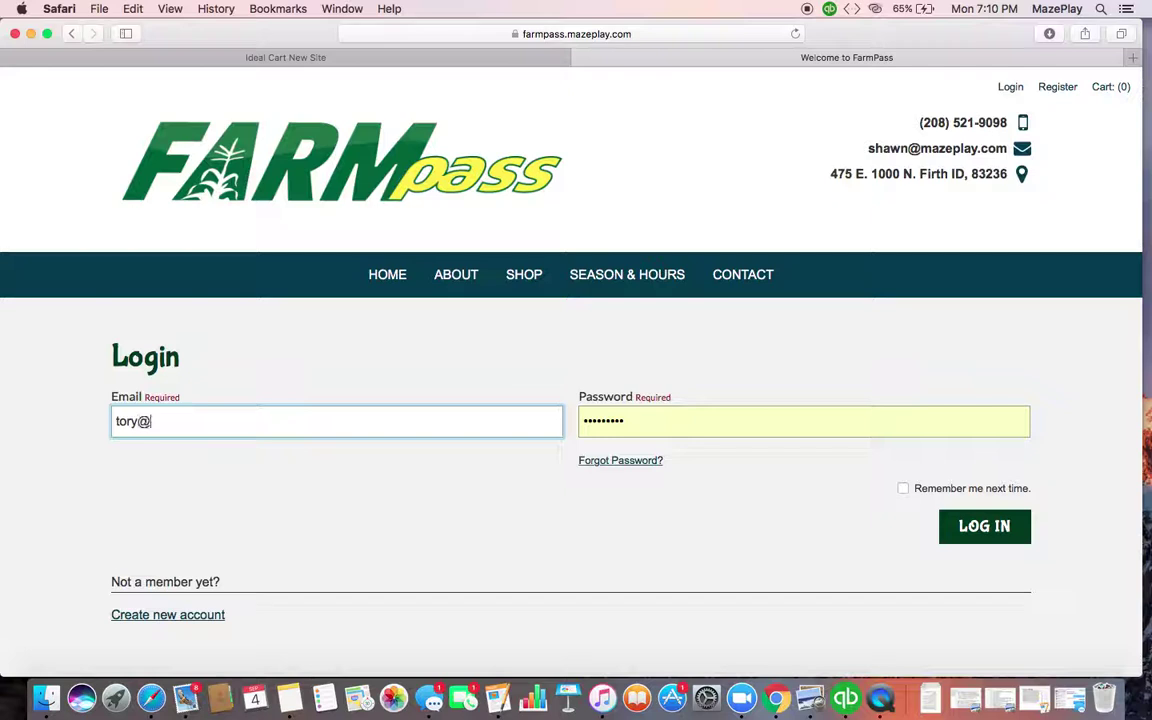
Enter the customer's e-mail, then replace it in the Email field with the customer's phone number
key(Tab)
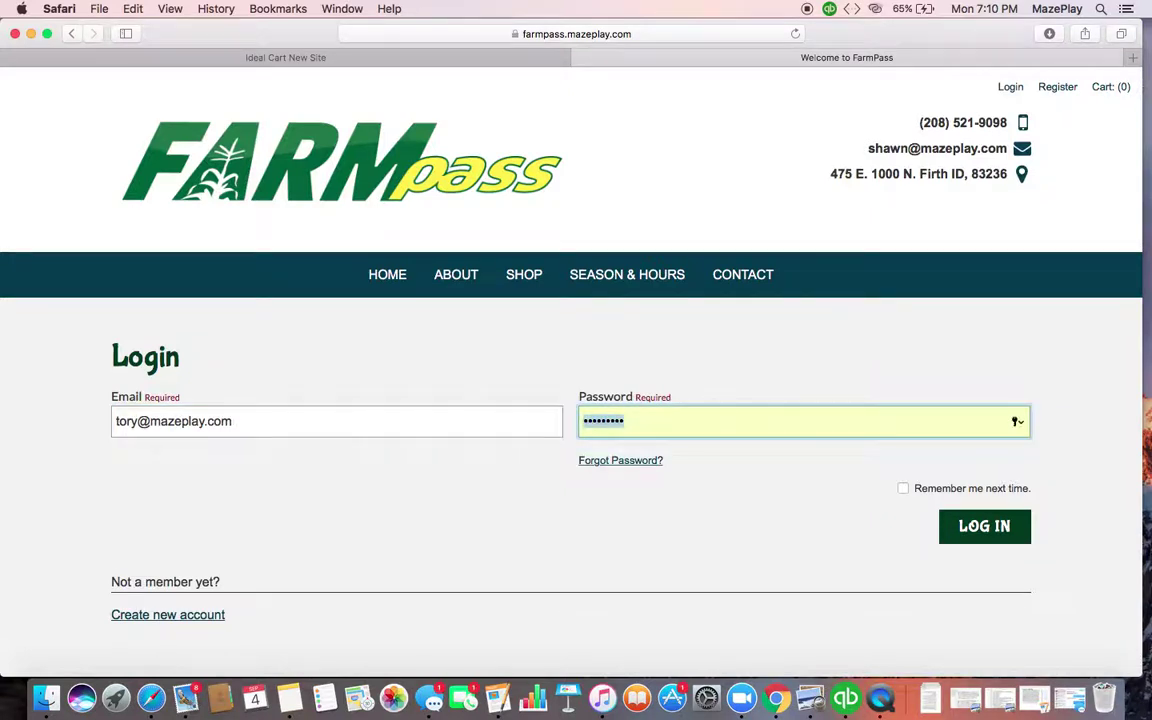
drag(246, 423, 93, 424)
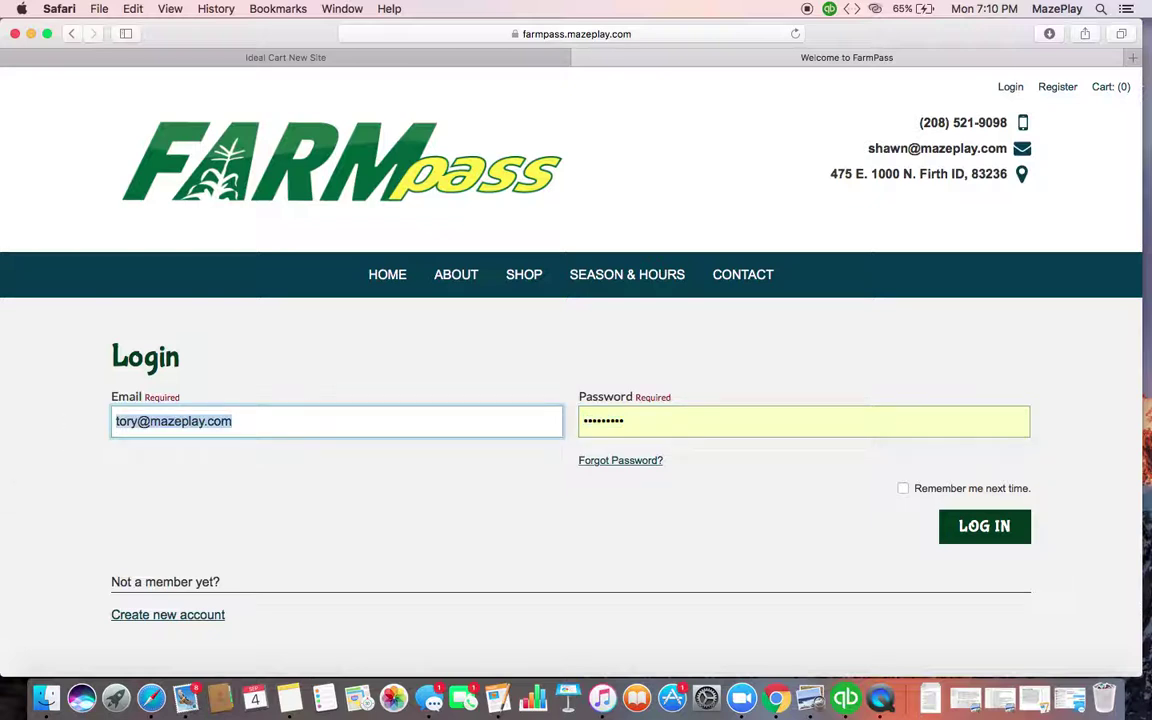
text(208-8)
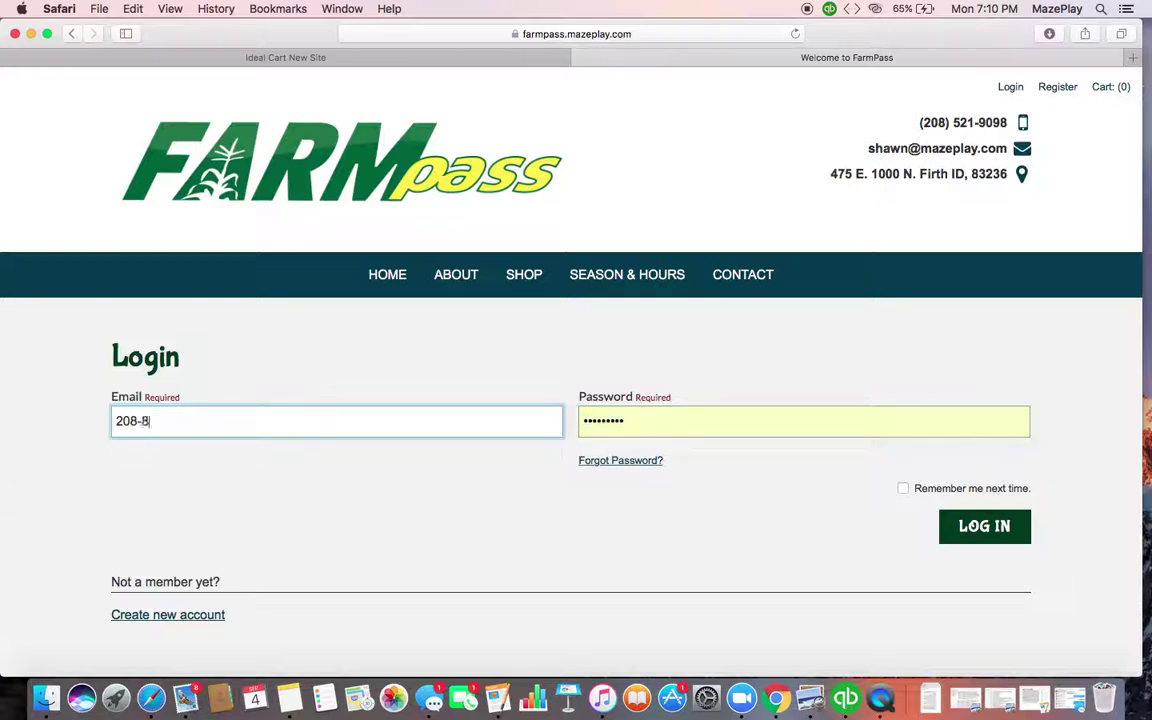
text(21-27)
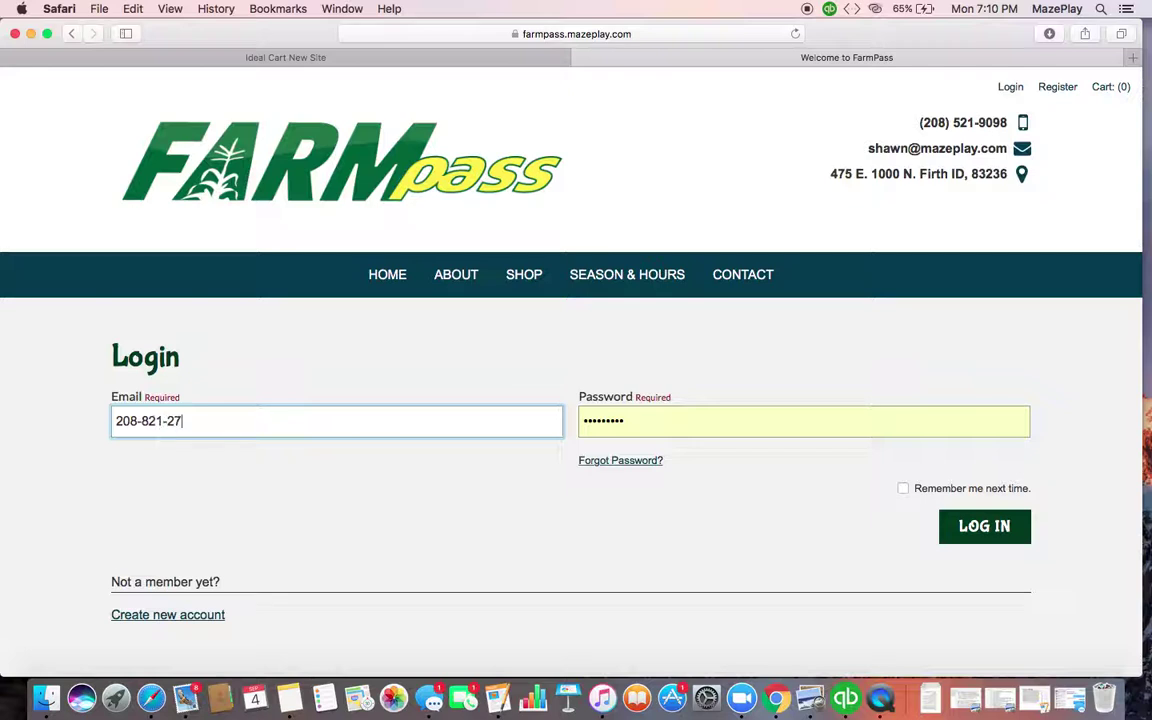